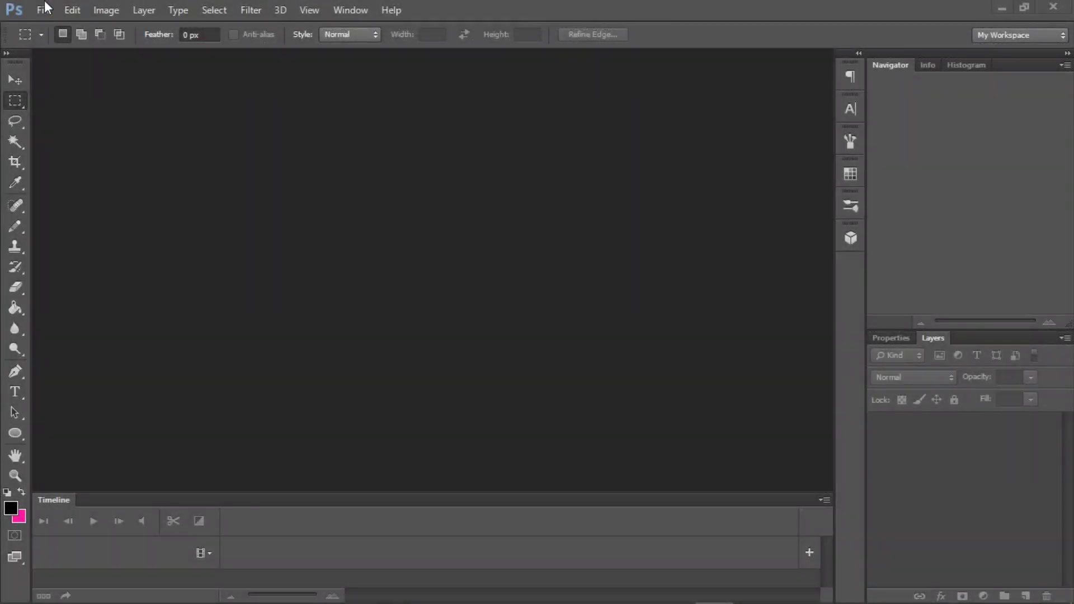
Minimize Photoshop so the YouTube channel's beat videos page in Firefox shows.
left_click(10, 12)
left_click(638, 339)
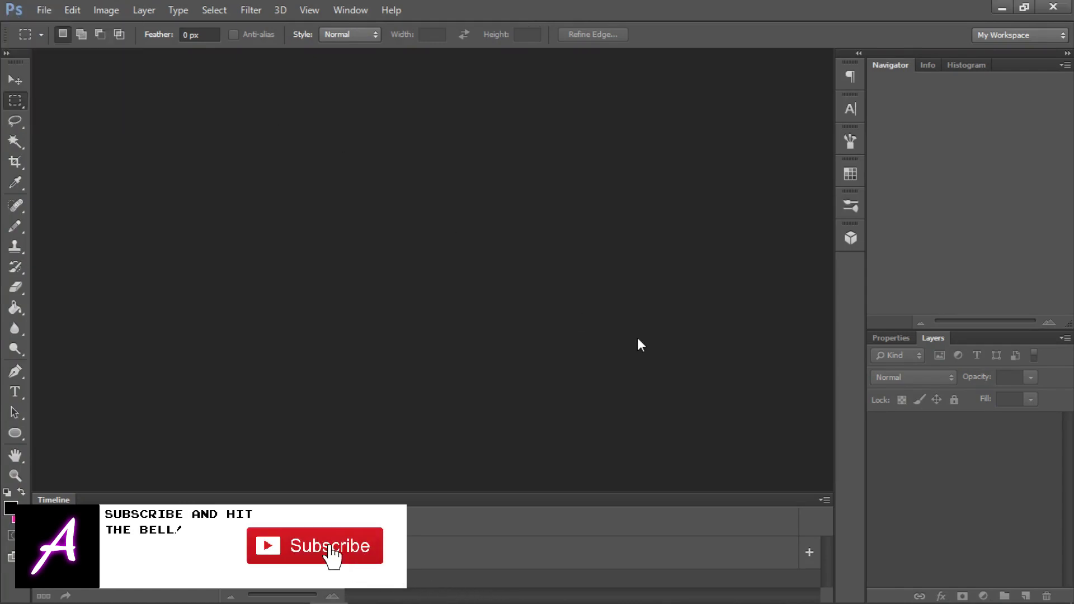
left_click(1002, 7)
scroll(764, 382, "down", 4)
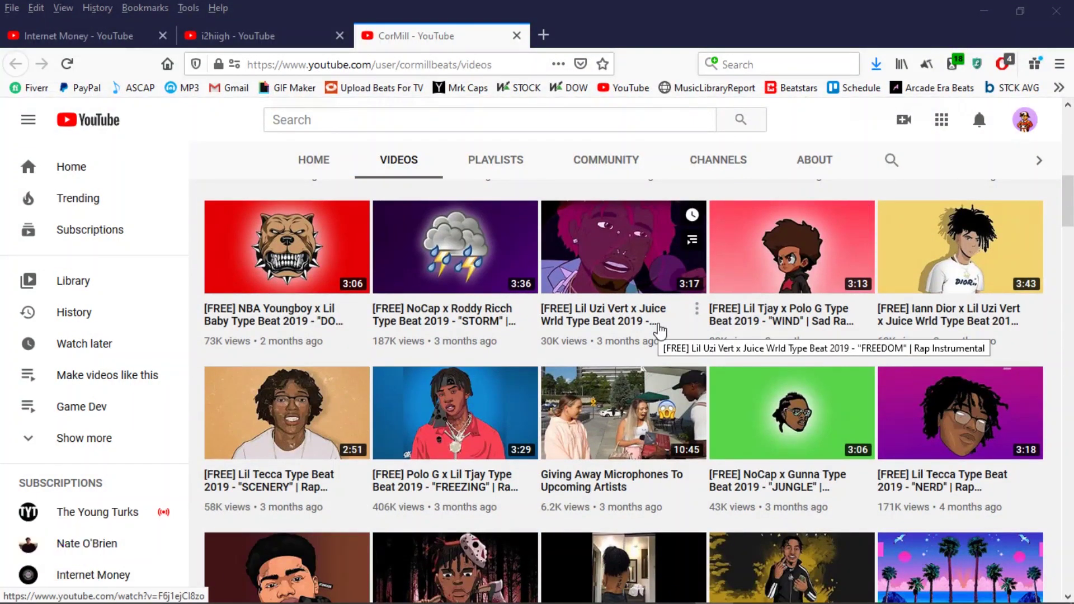
scroll(669, 414, "down", 5)
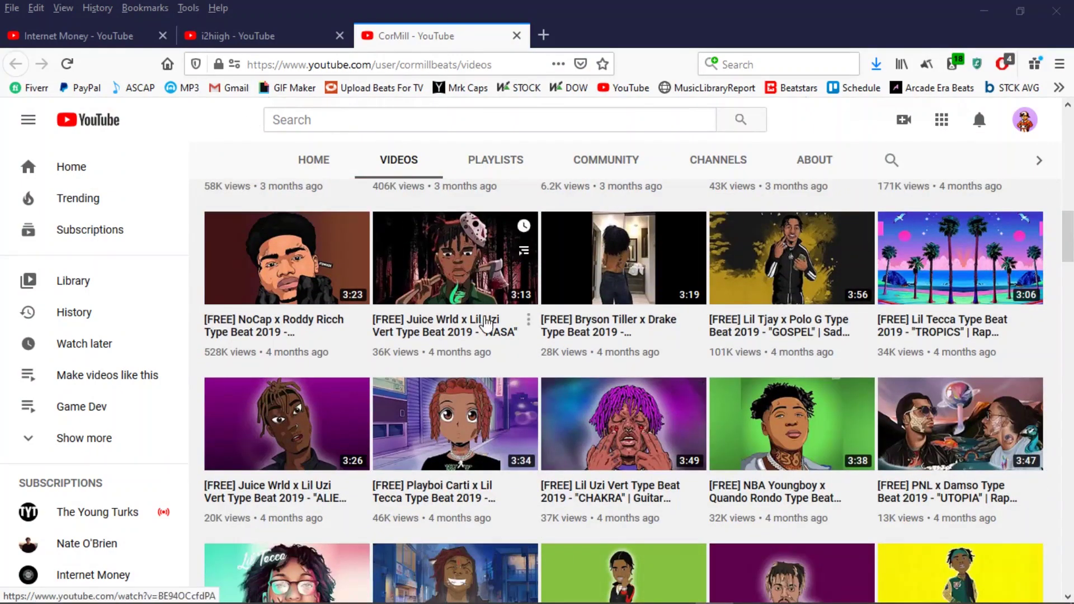
scroll(671, 364, "up", 4)
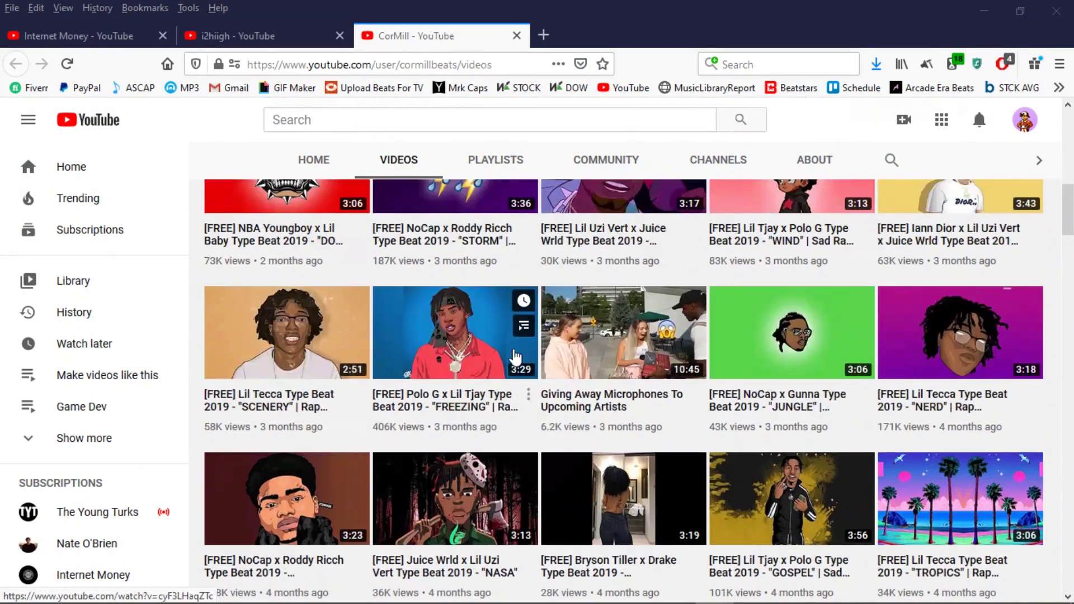
left_click(544, 35)
Search Google Images for 'nba youngboy' and scroll through the photo results.
type("nb")
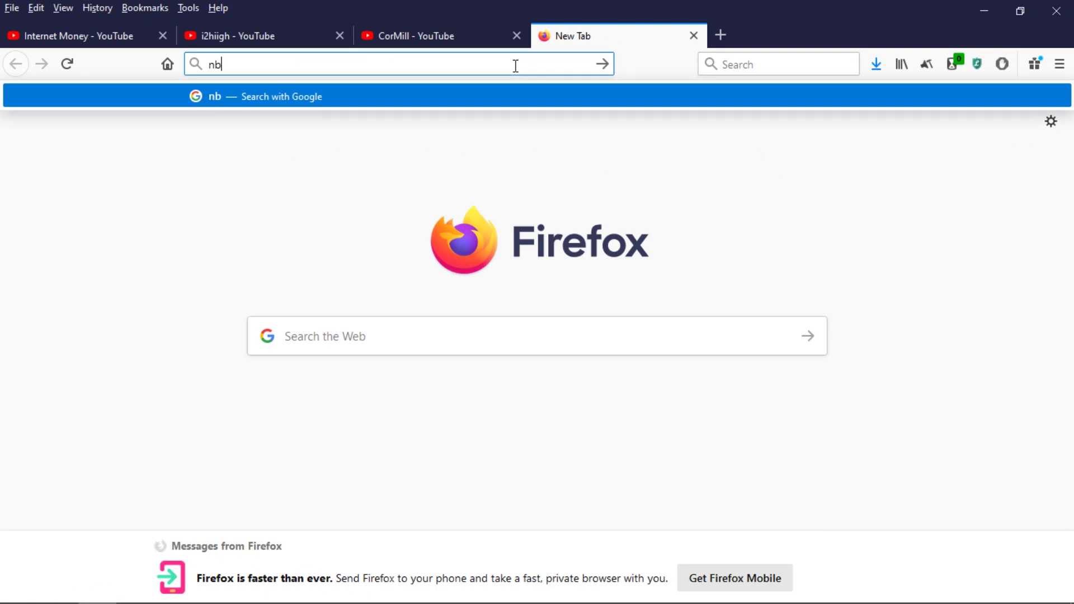
type("a you")
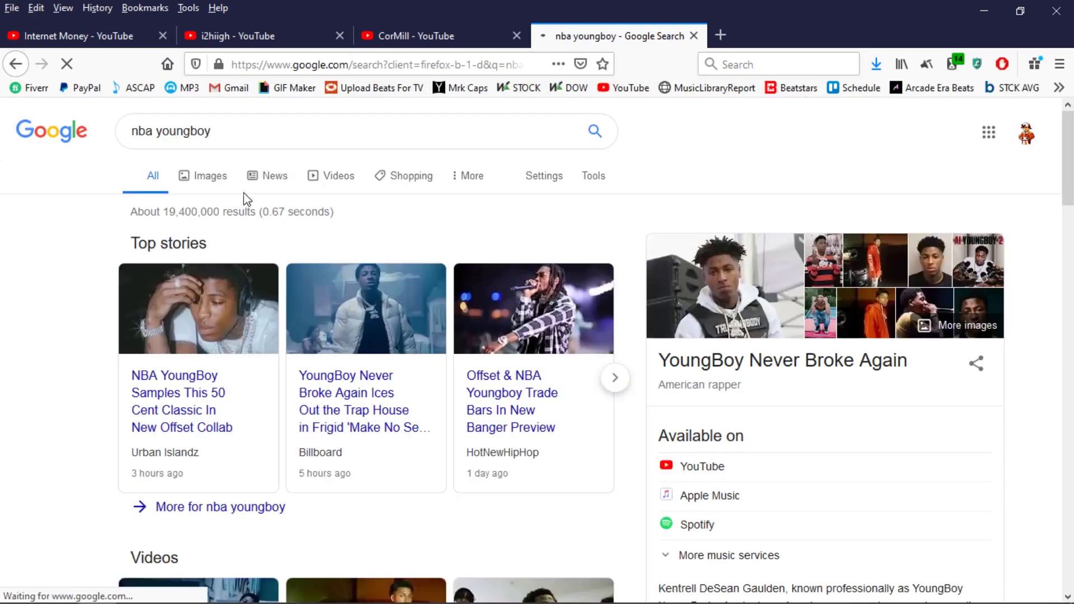
left_click(207, 176)
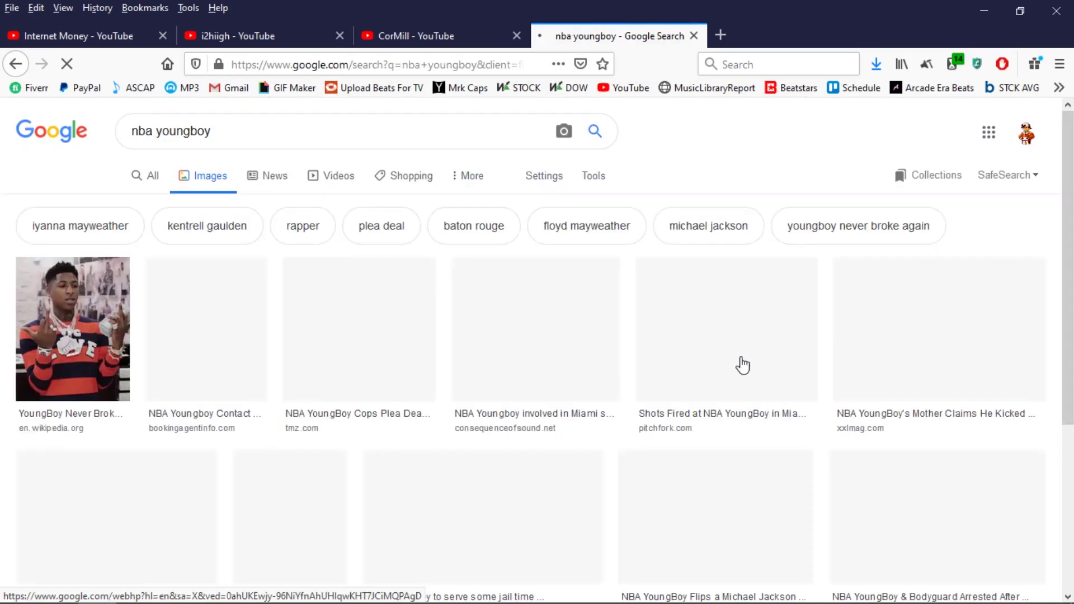
scroll(605, 395, "down", 5)
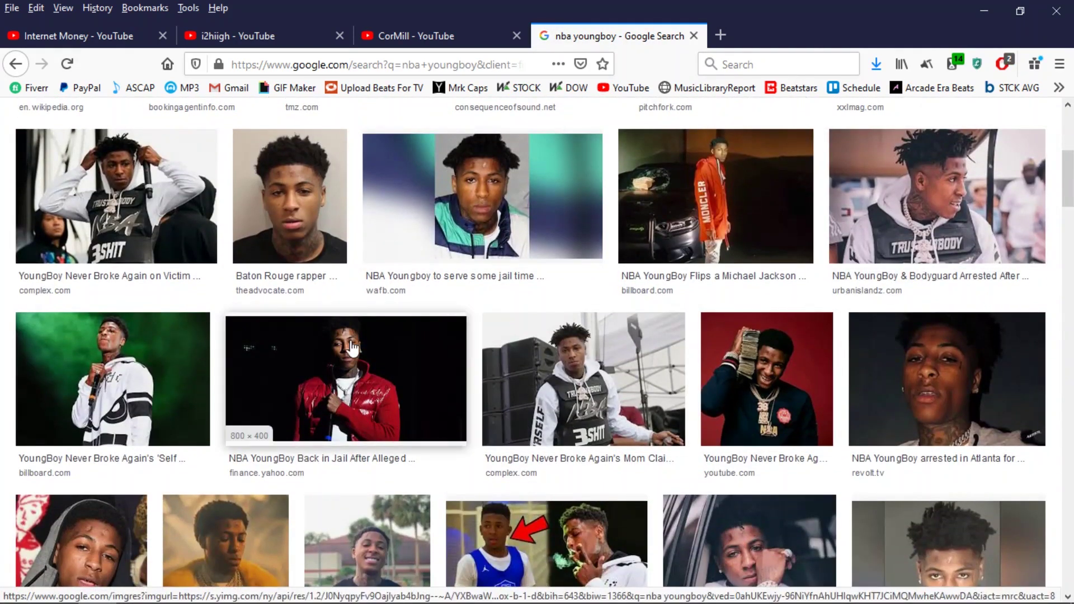
left_click(458, 430)
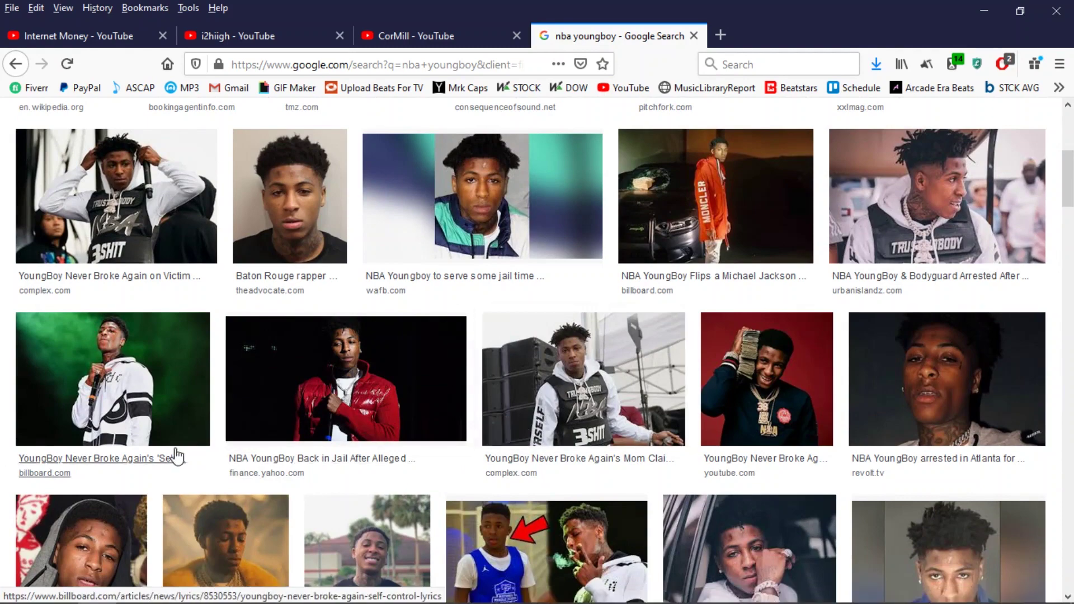
scroll(371, 343, "up", 3)
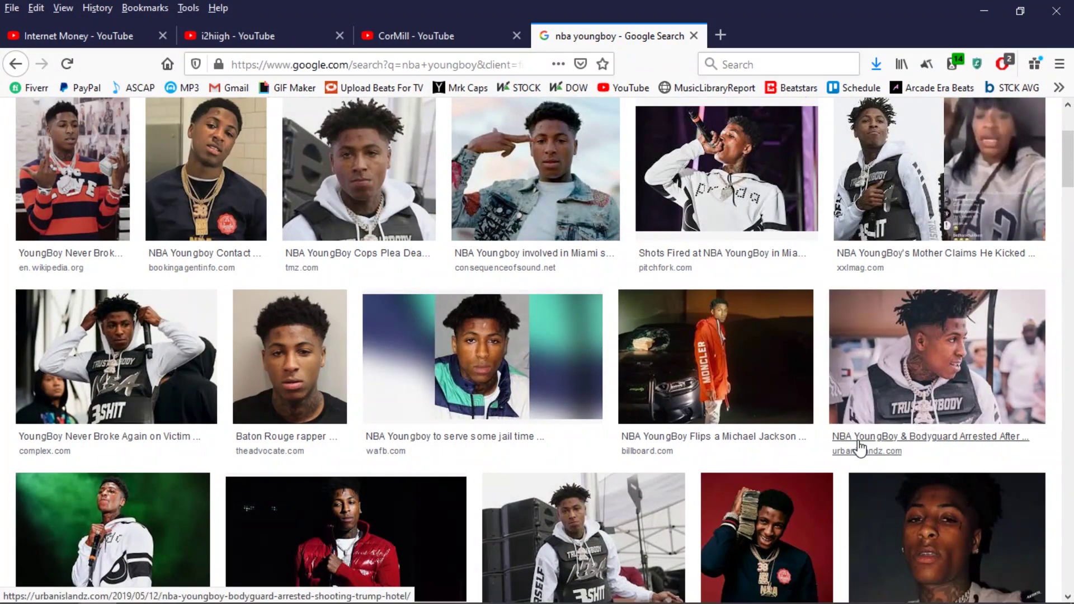
scroll(731, 355, "down", 3)
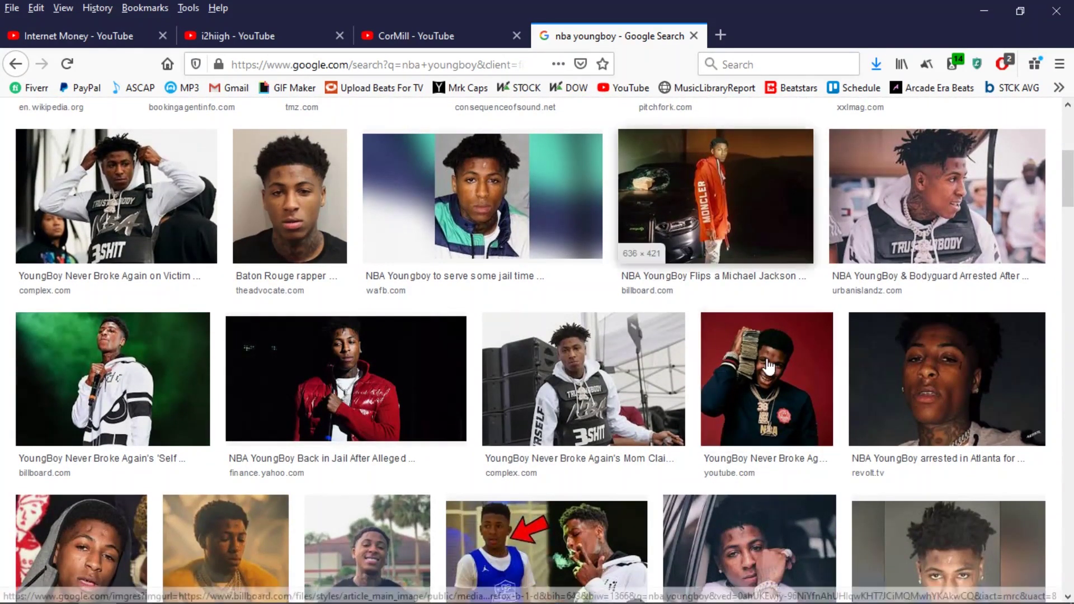
scroll(770, 366, "down", 7)
scroll(837, 172, "down", 6)
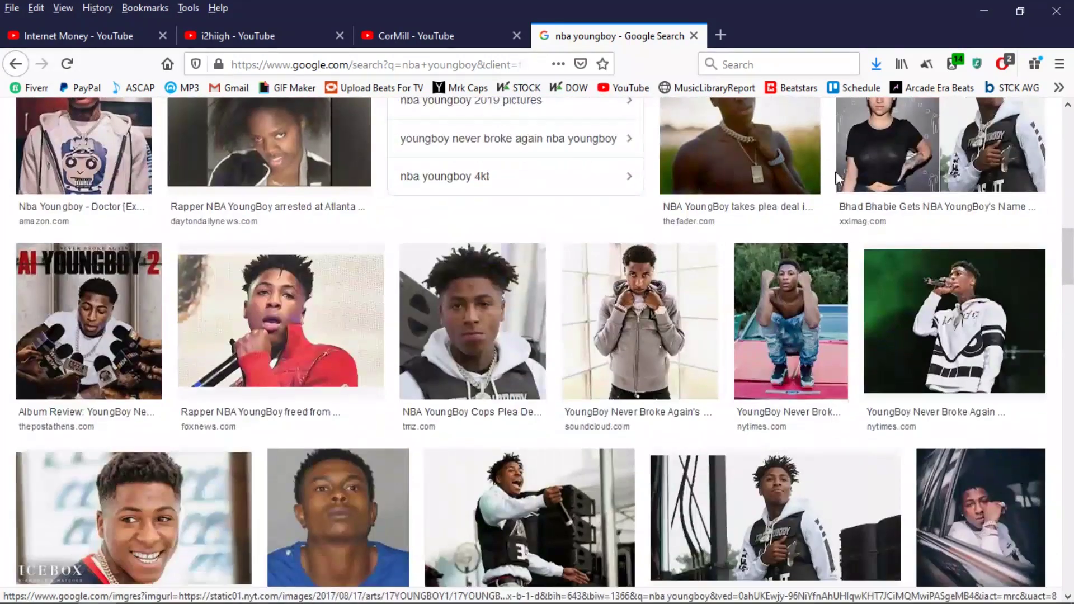
View the crouching nytimes.com photo on its own, then return to the image results.
left_click(826, 349)
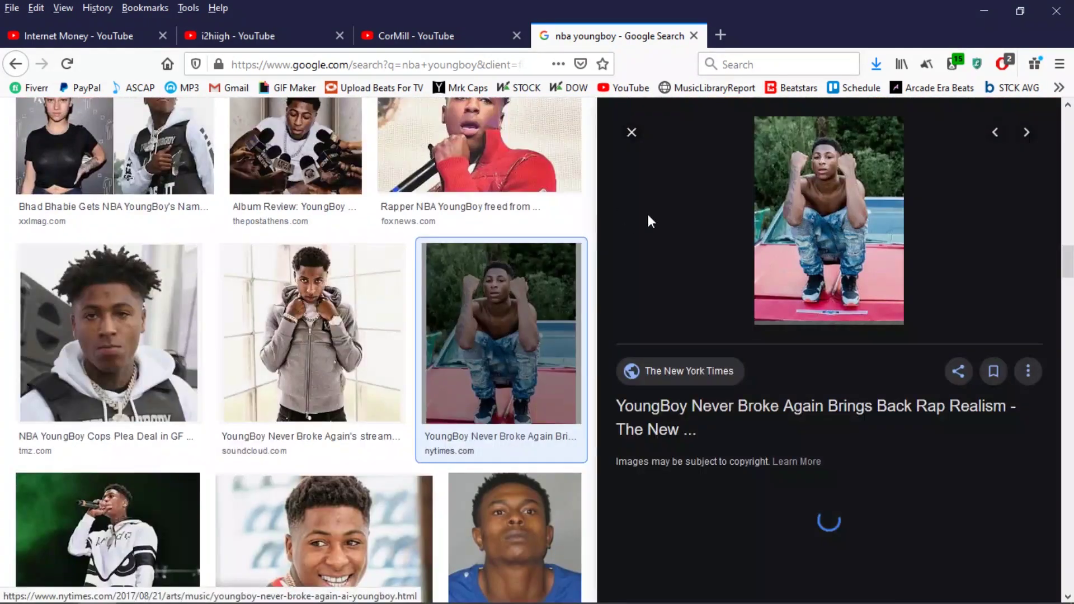
right_click(843, 216)
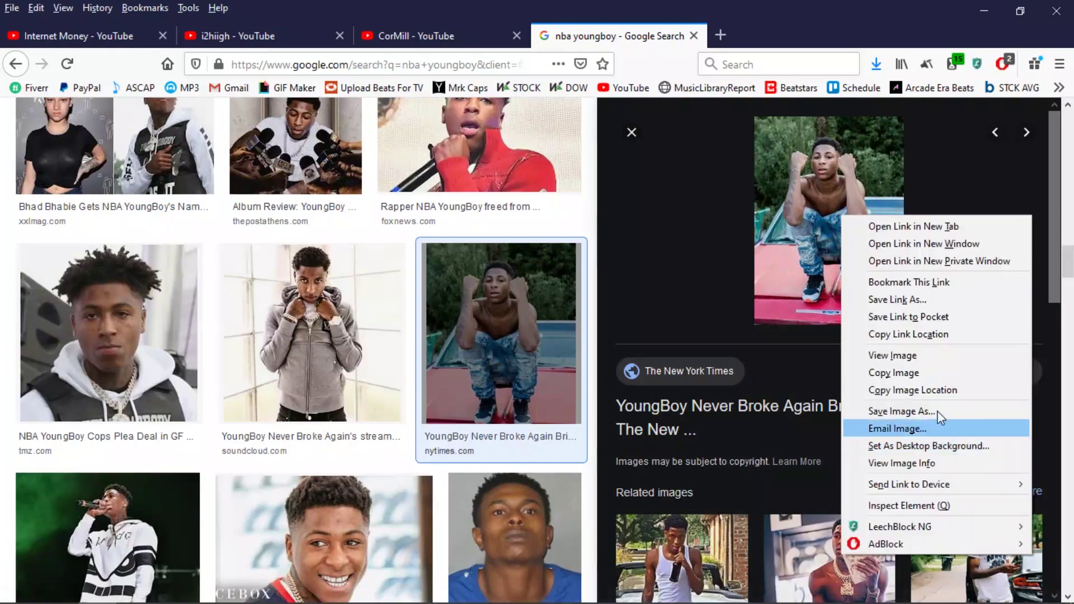
left_click(680, 304)
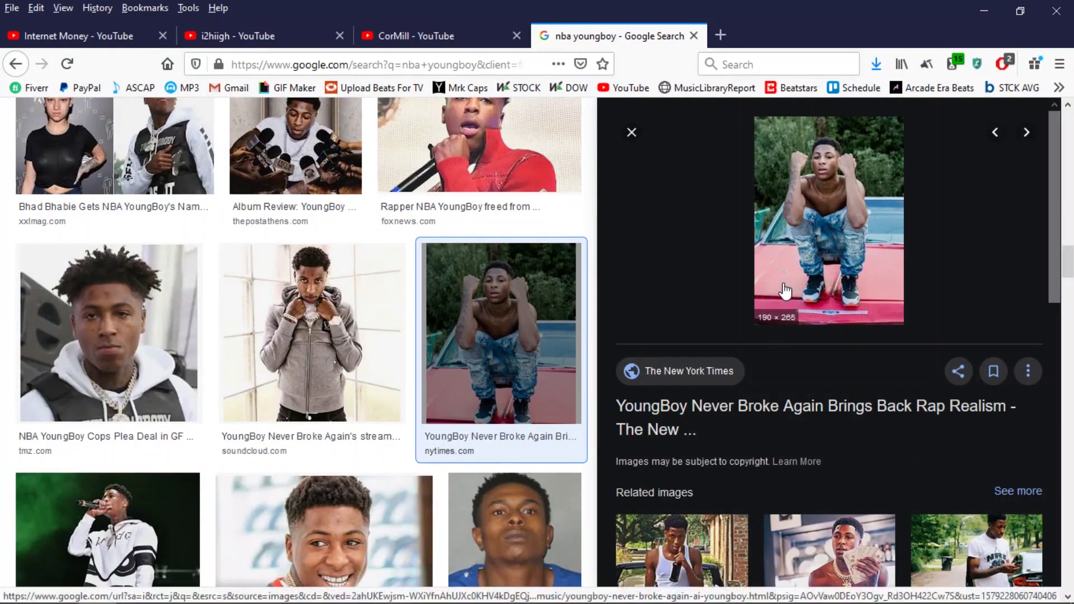
right_click(787, 265)
left_click(838, 405)
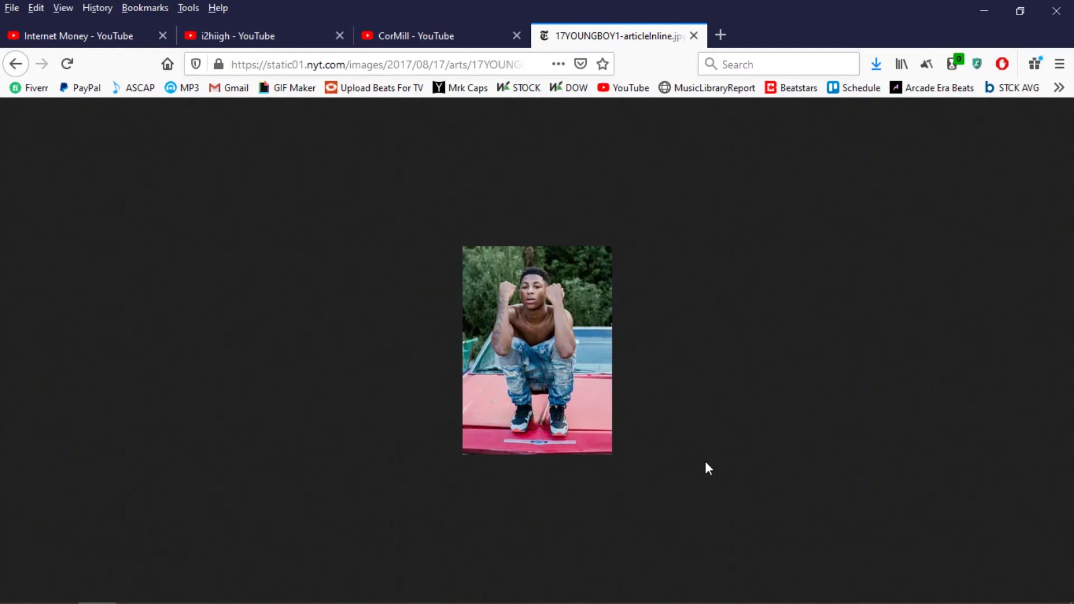
scroll(706, 468, "up", 4)
scroll(848, 339, "up", 5)
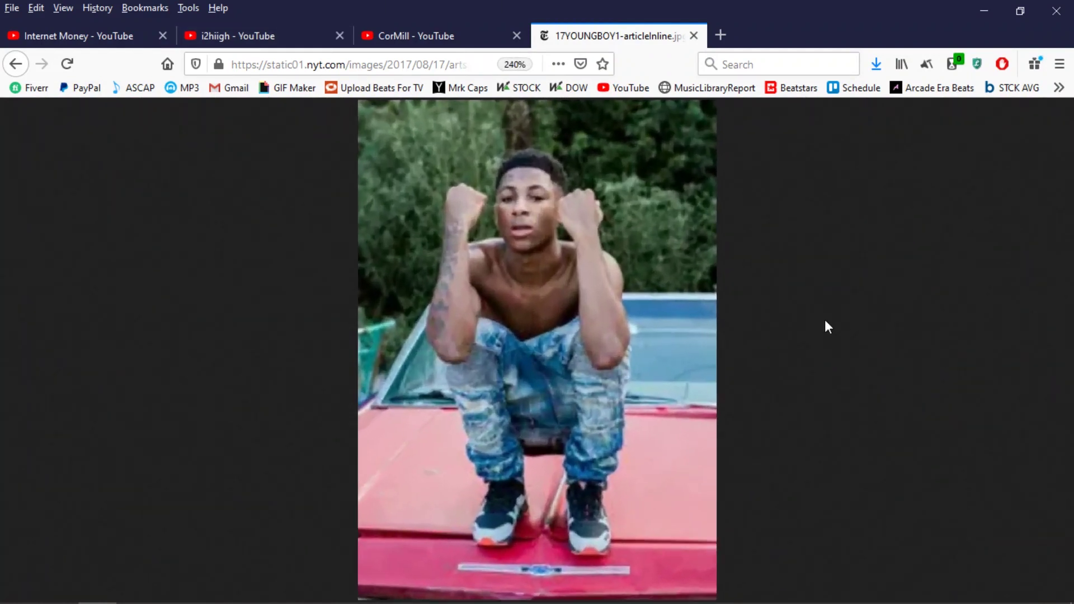
left_click(16, 63)
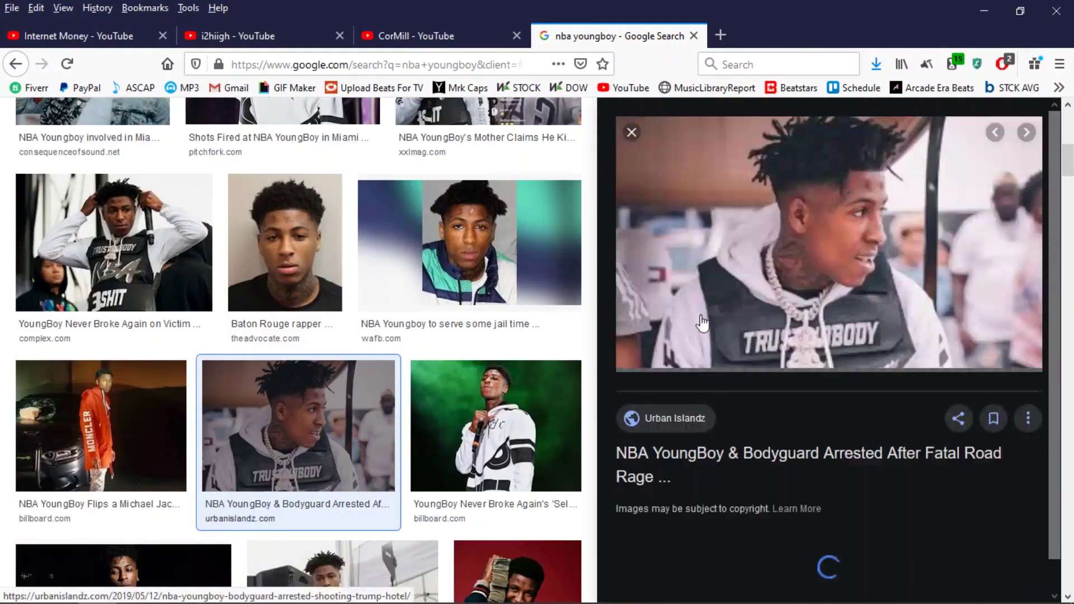
Open the bodyguard photo full size, save it as YoungBoy-2019.jpg, and return to Photoshop.
right_click(881, 264)
left_click(940, 408)
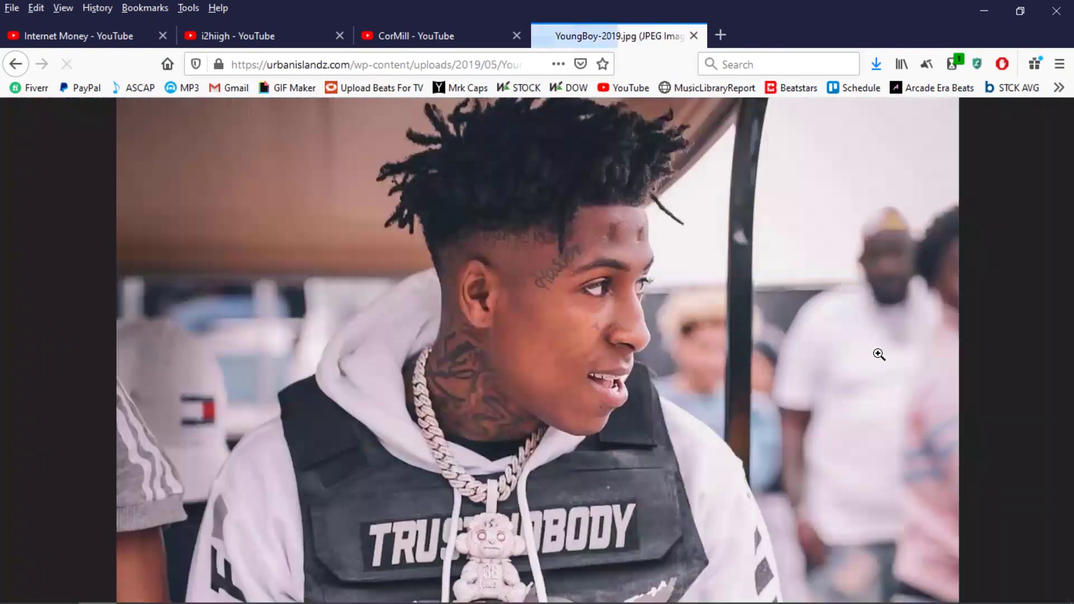
right_click(635, 284)
left_click(693, 333)
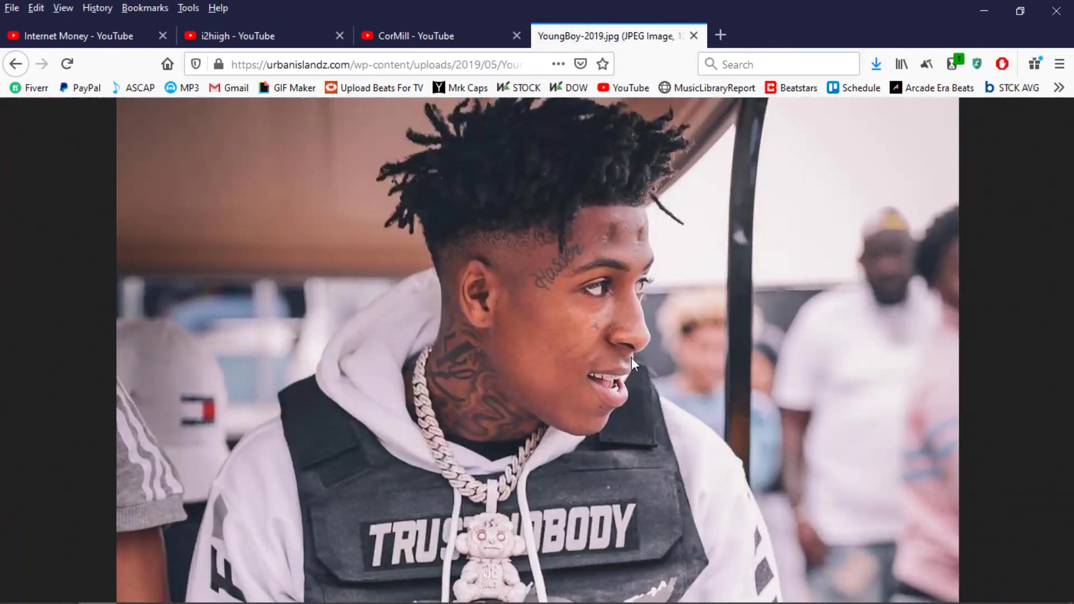
left_click(432, 317)
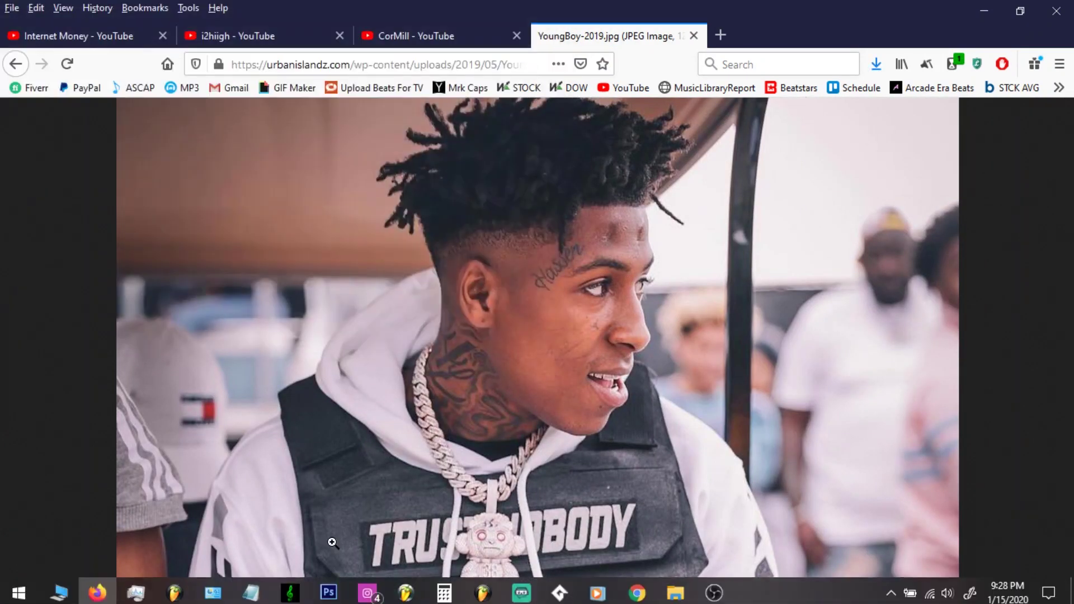
left_click(328, 588)
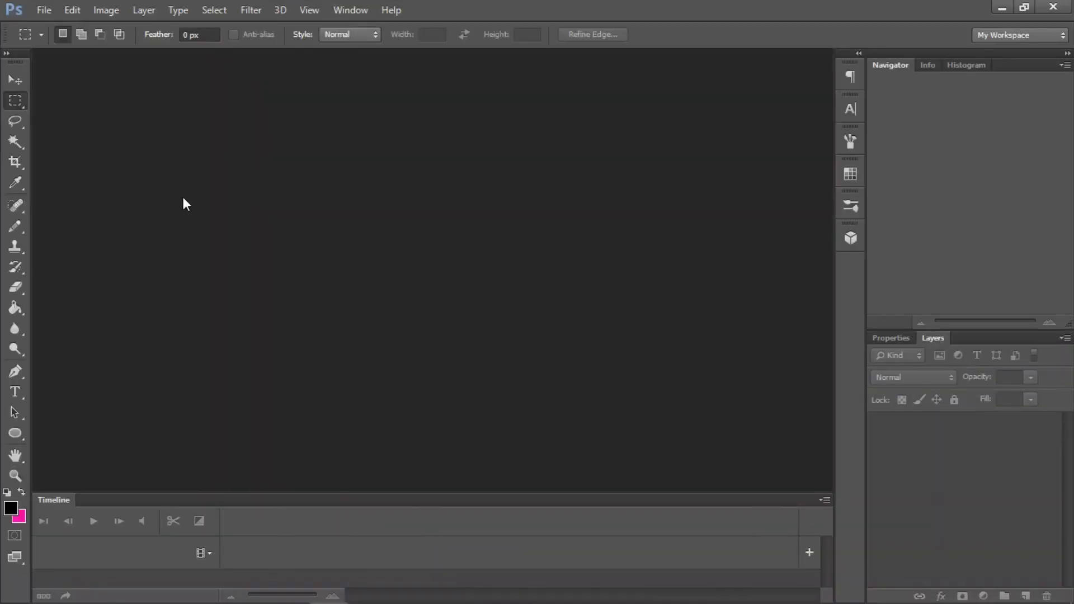
Create a new 1920×1080 px document at 72 pixels/inch with a white background.
left_click(46, 13)
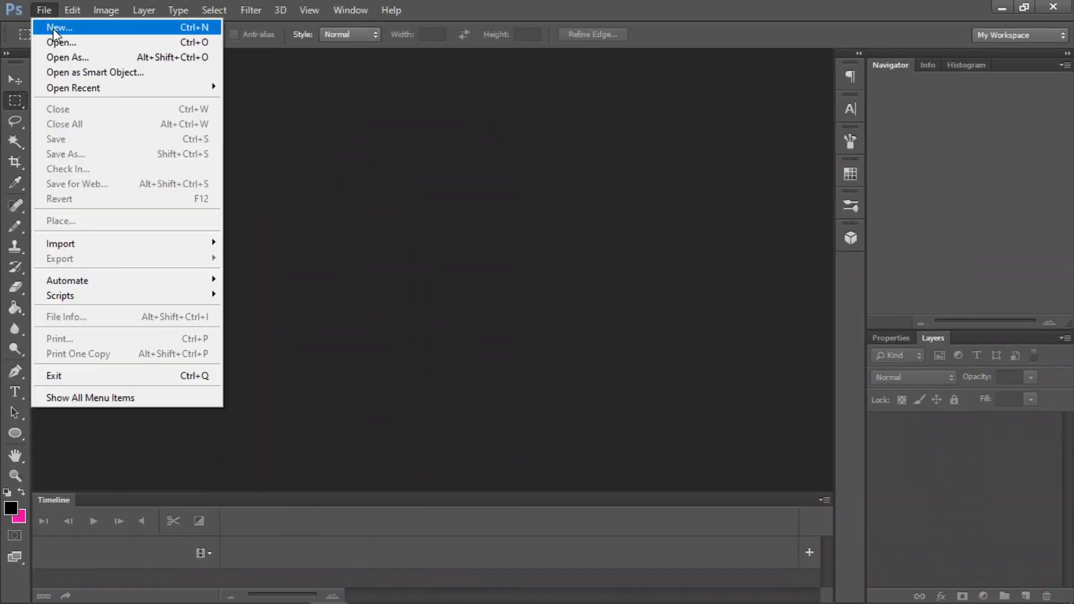
left_click(53, 29)
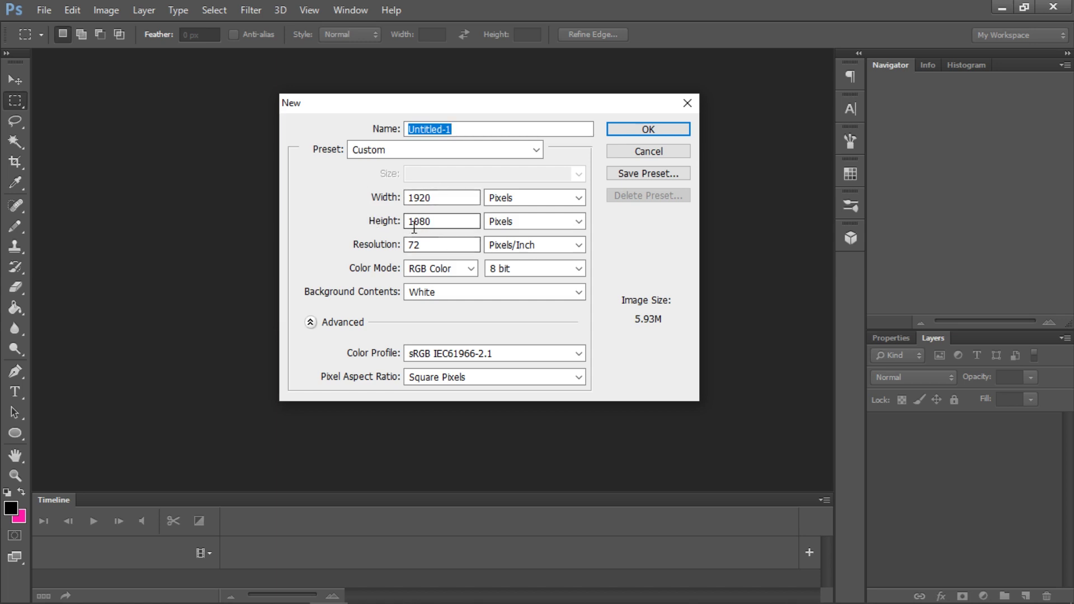
left_click(637, 133)
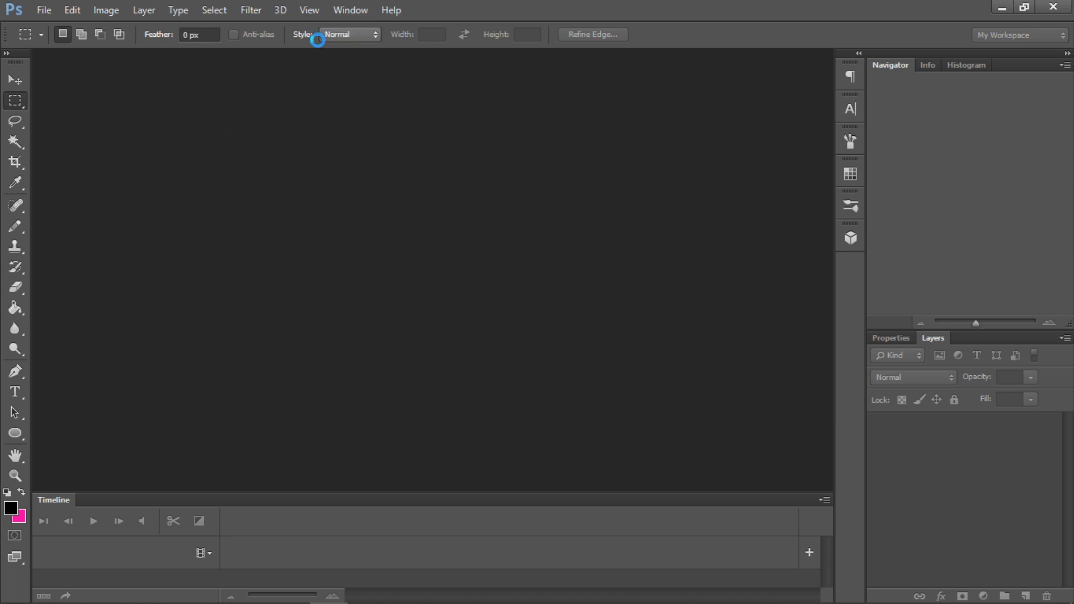
Place the YoungBoy-2019 photo and scale it up to fill the whole canvas.
left_click(43, 10)
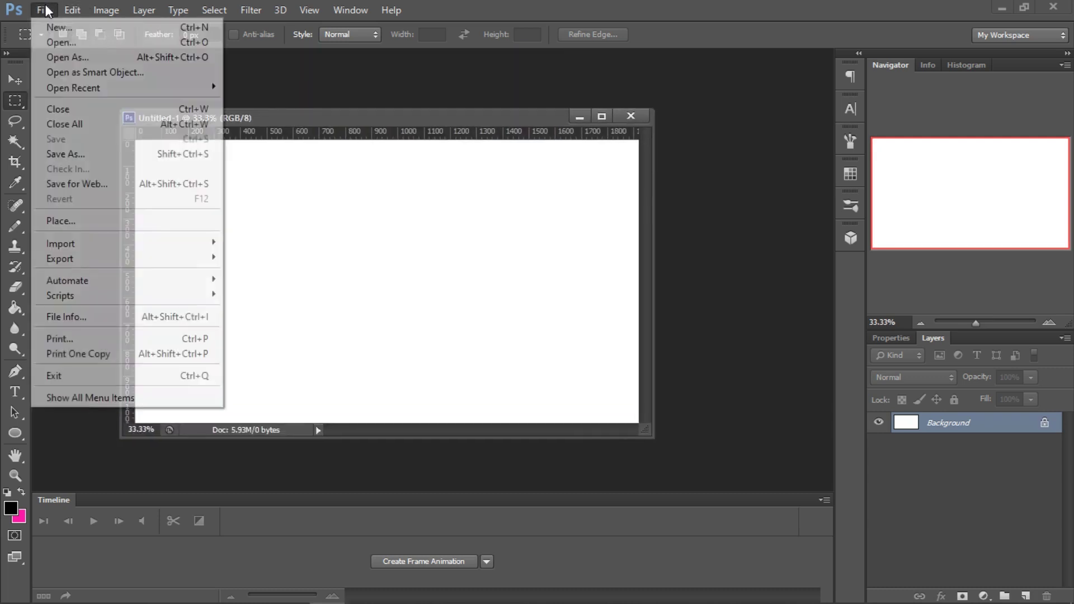
left_click(77, 224)
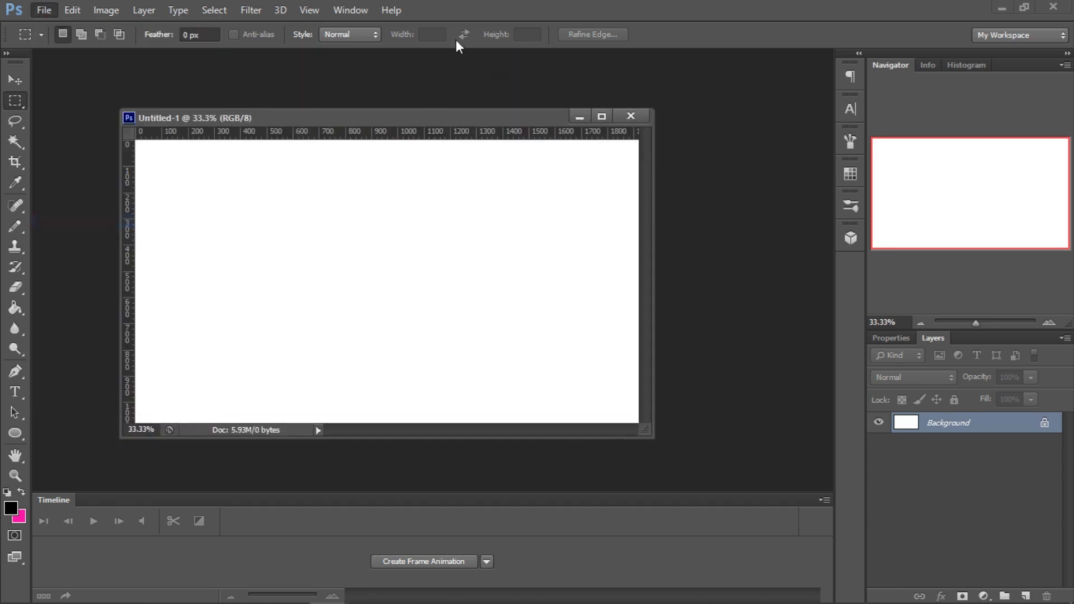
double_click(477, 170)
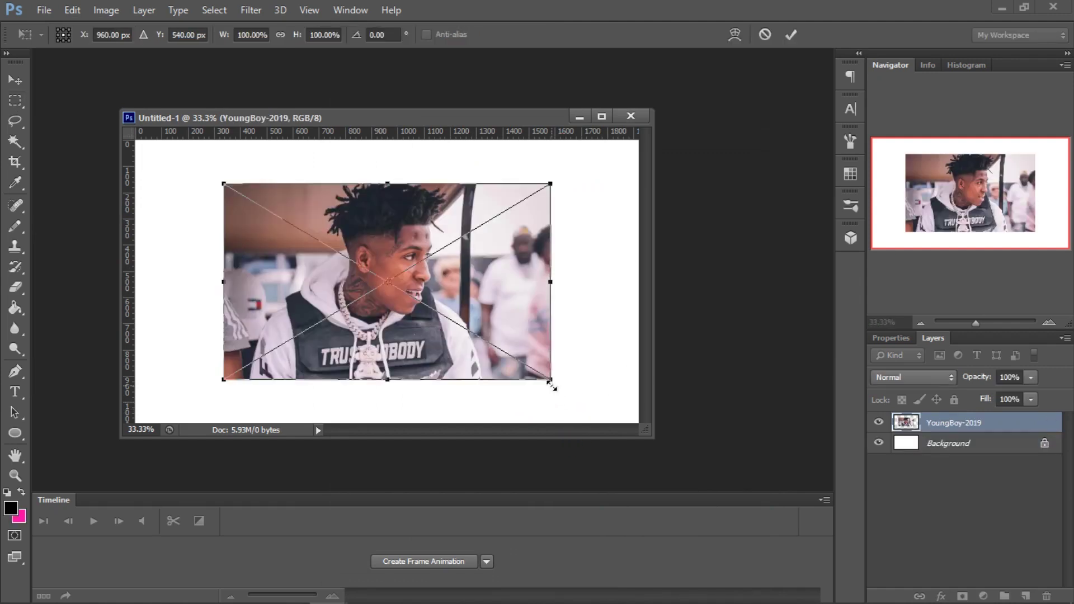
left_click_drag(550, 380, 648, 431)
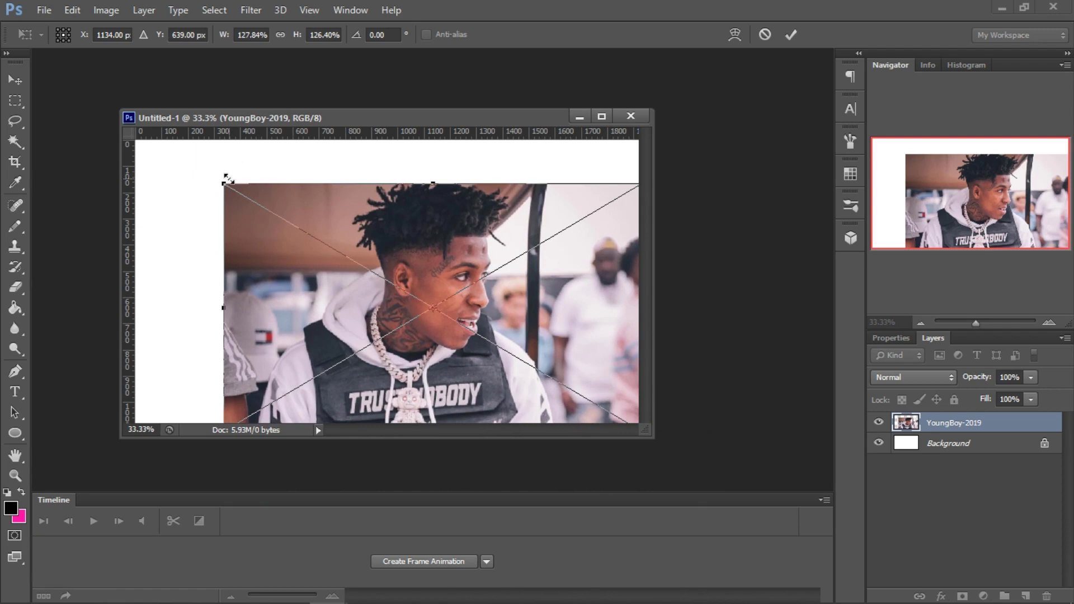
left_click_drag(227, 179, 155, 108)
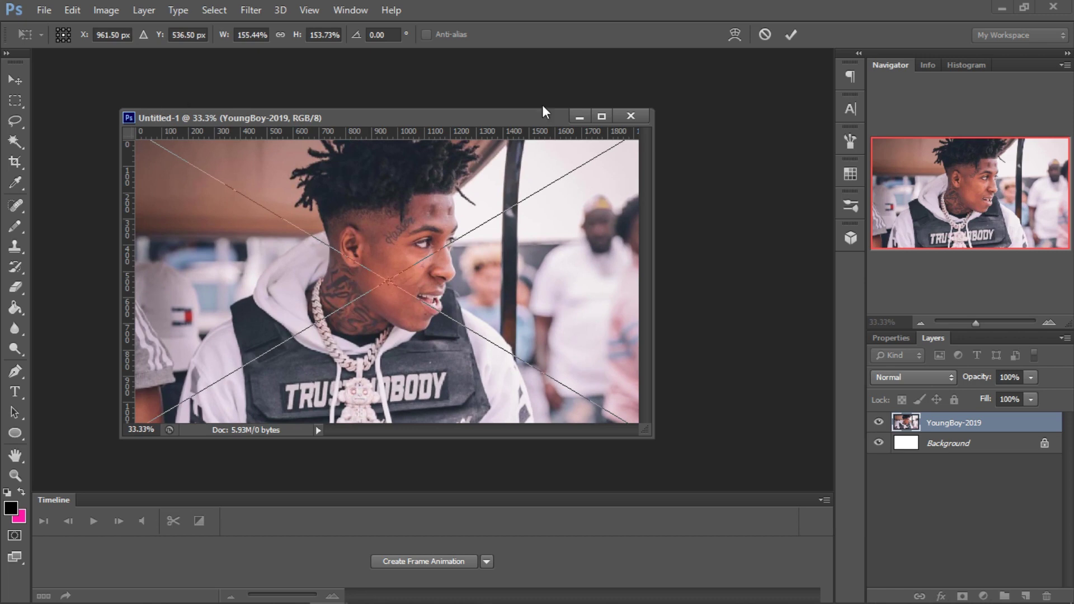
left_click(791, 36)
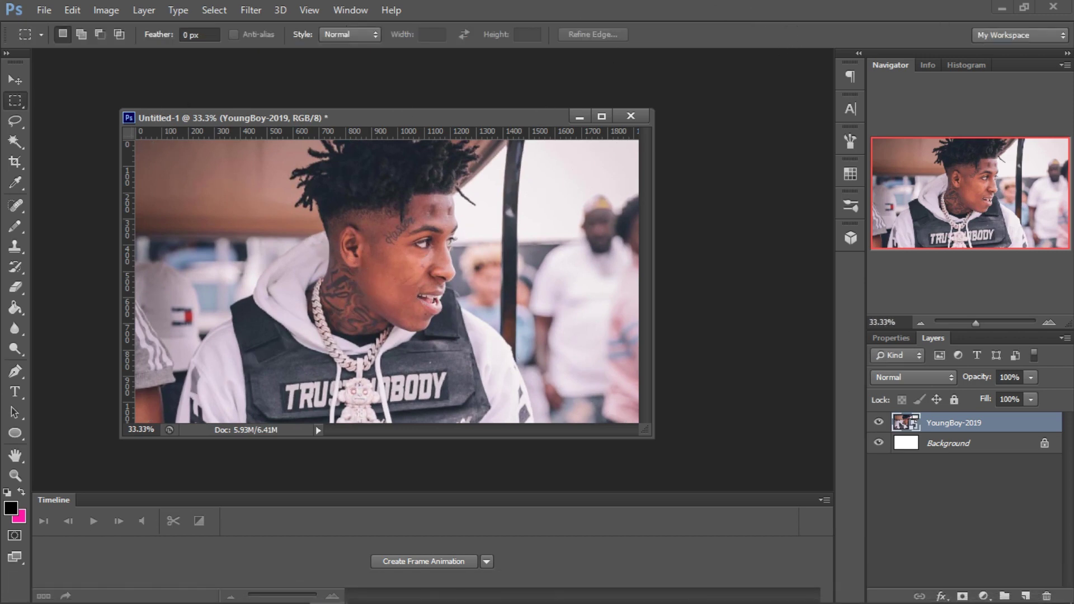
Start a Save As, check the format list, cancel it, and minimize Photoshop to Firefox.
left_click(35, 10)
left_click(88, 152)
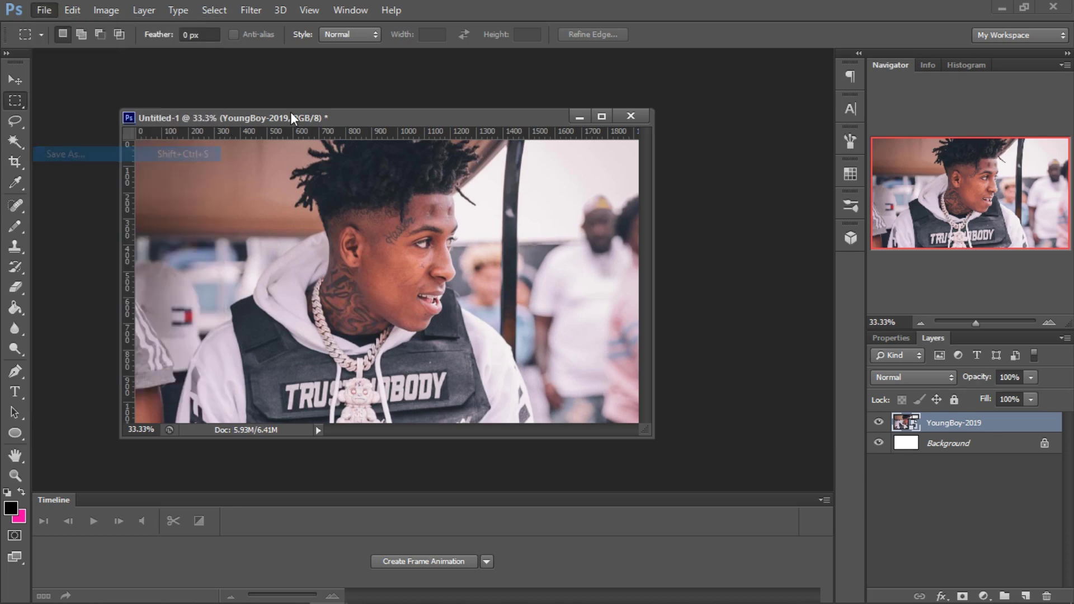
left_click(531, 390)
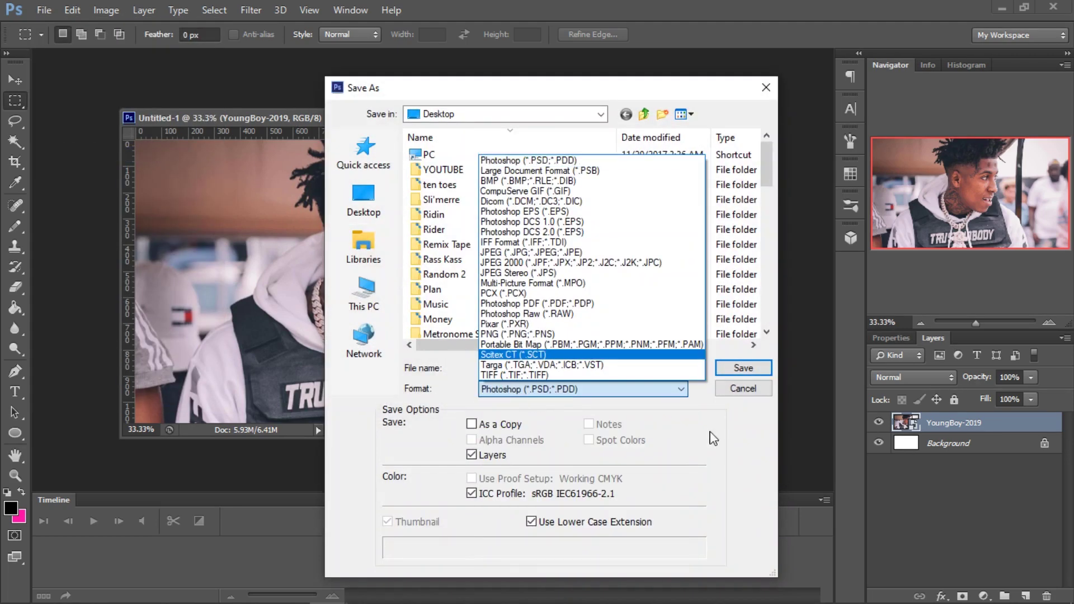
left_click(744, 402)
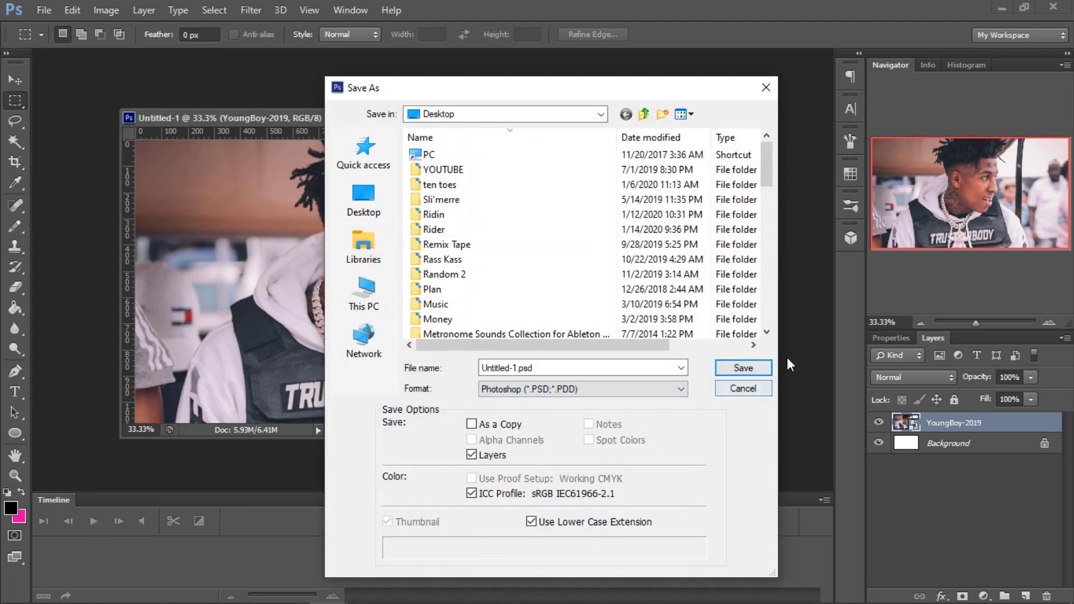
left_click(743, 389)
left_click(1002, 8)
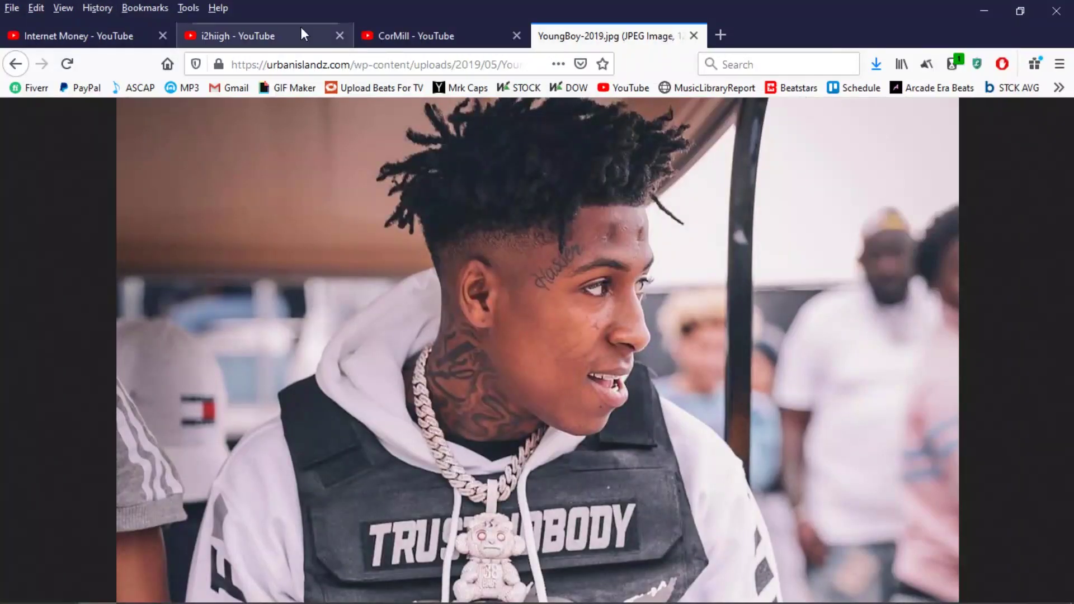
Return to the nba youngboy results after glancing over the CorMill channel page.
left_click(17, 64)
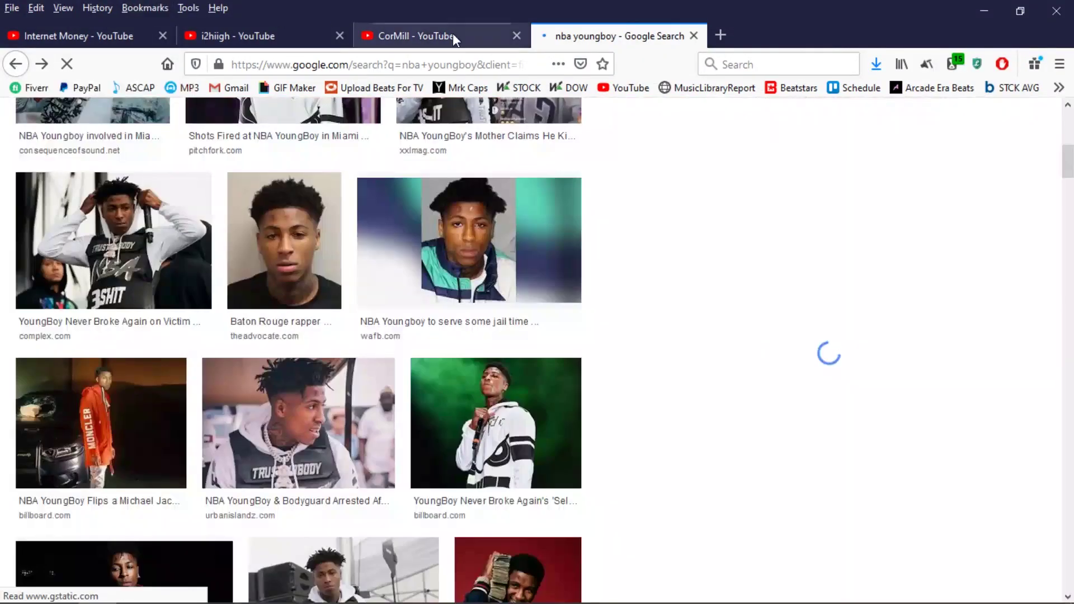
left_click(452, 32)
scroll(695, 492, "down", 3)
scroll(683, 472, "up", 3)
left_click(680, 44)
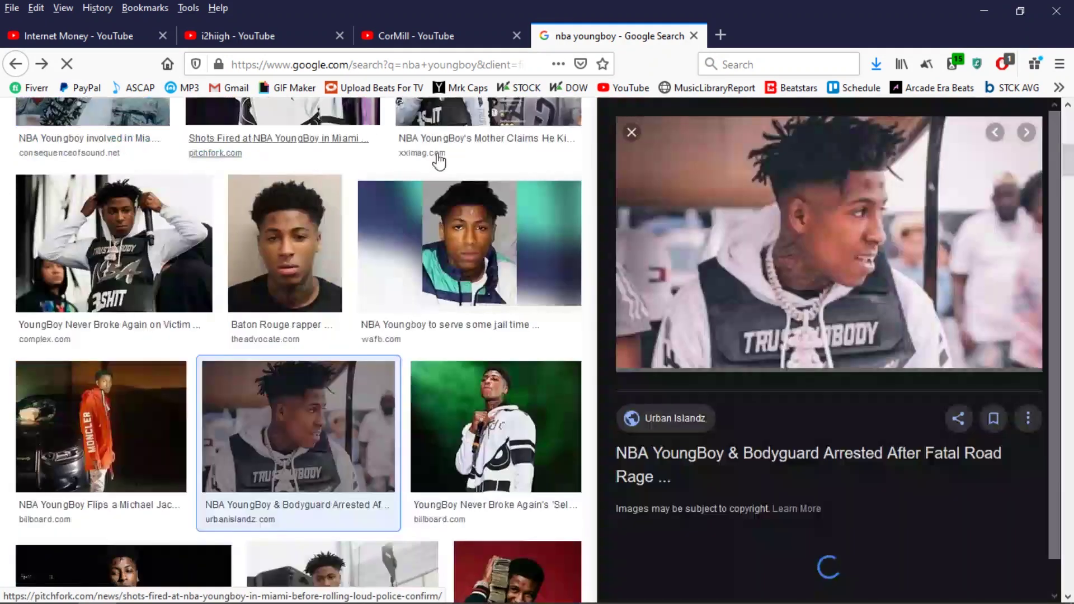
Search 'nba youngboy cartoon', preview the red Speedart image, then close the search tab.
left_click(250, 134)
type("c")
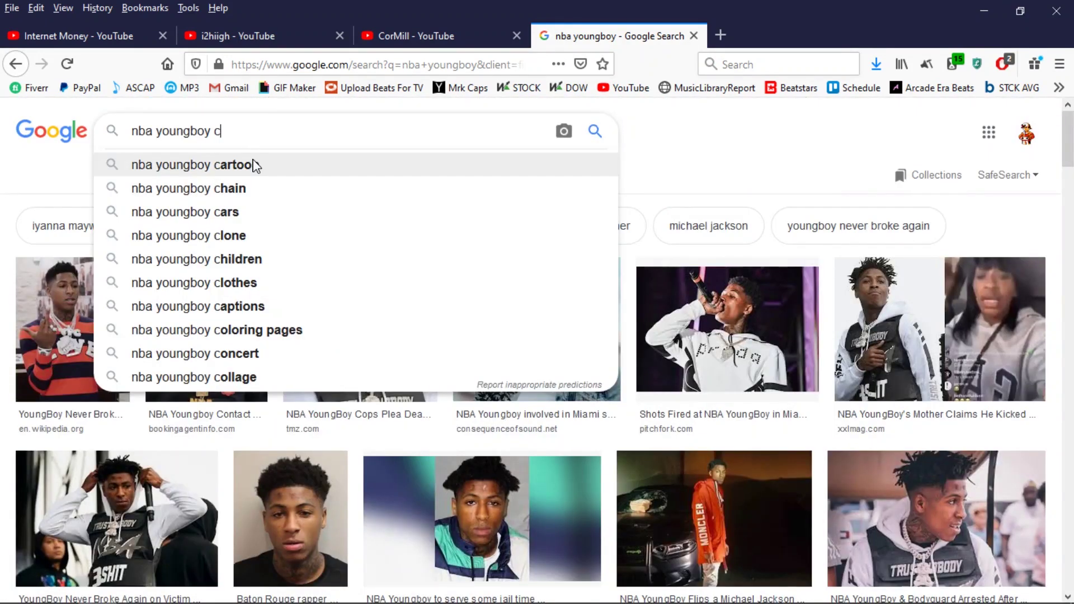
left_click(251, 164)
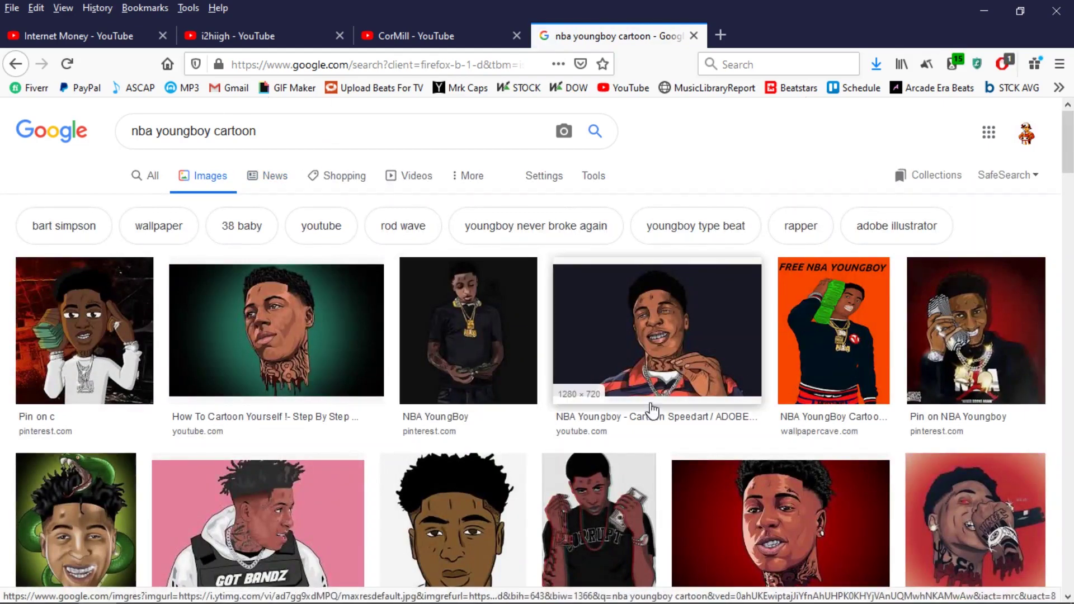
scroll(700, 358, "down", 4)
left_click(750, 286)
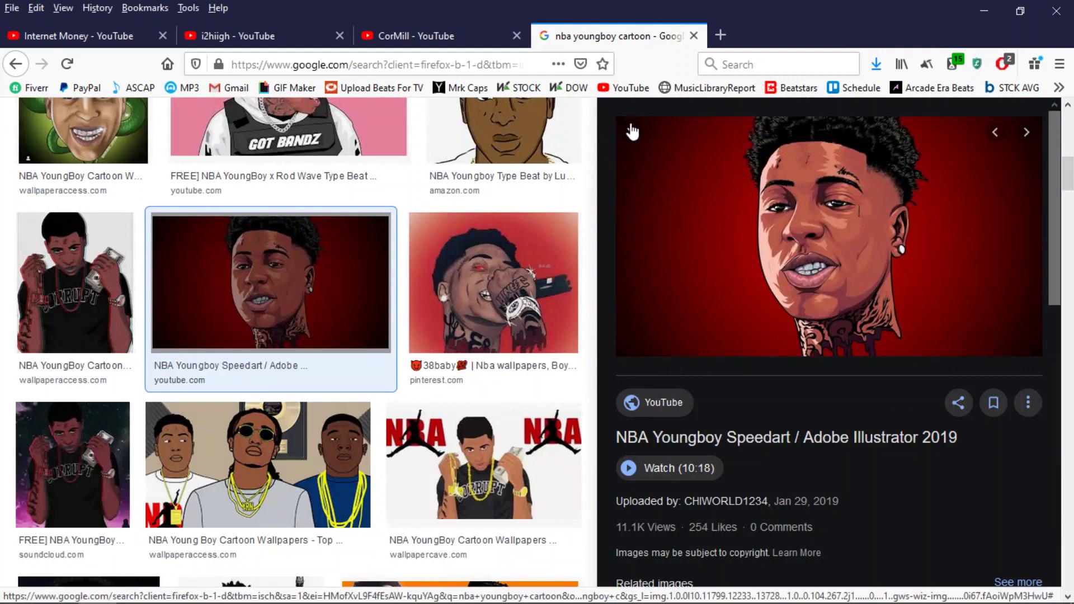
left_click(632, 132)
key("ctrl+w")
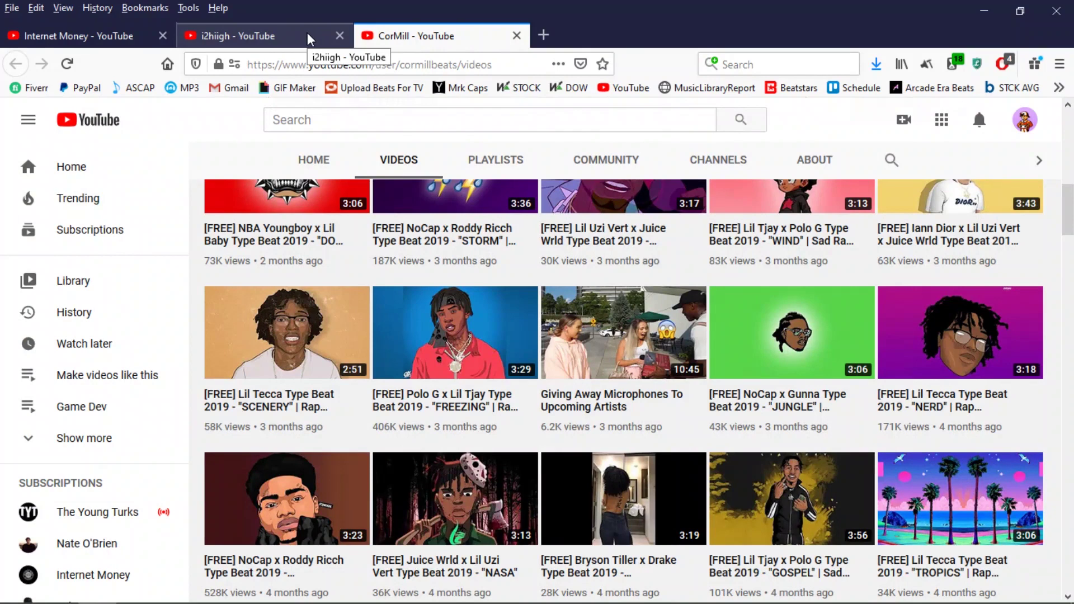
Scroll through the i2hiigh channel's DaBaby type beat videos, then open a blank tab.
left_click(309, 39)
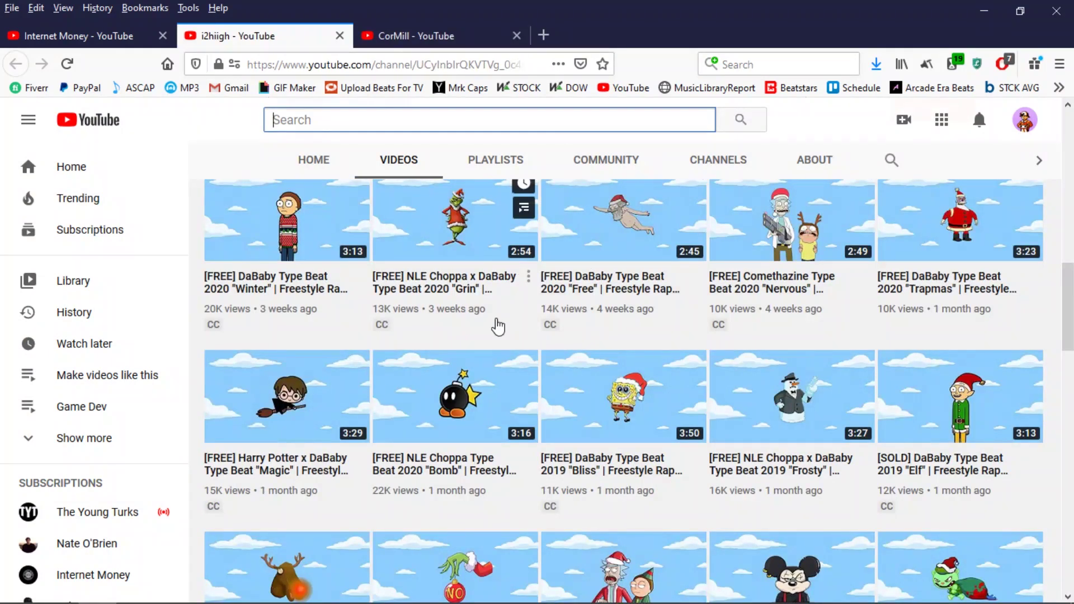
scroll(560, 392, "down", 4)
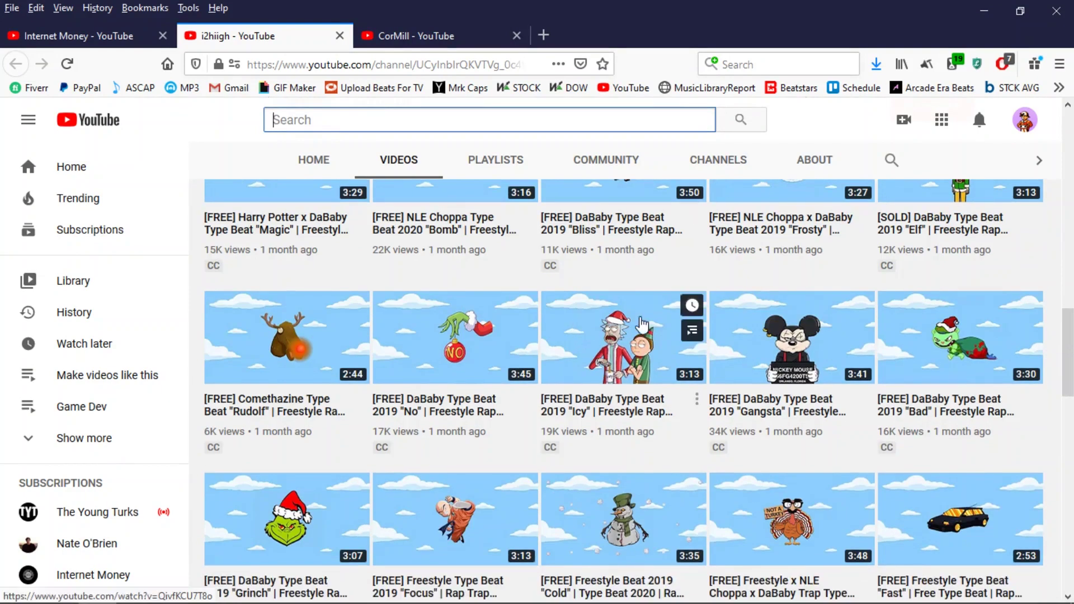
left_click(544, 35)
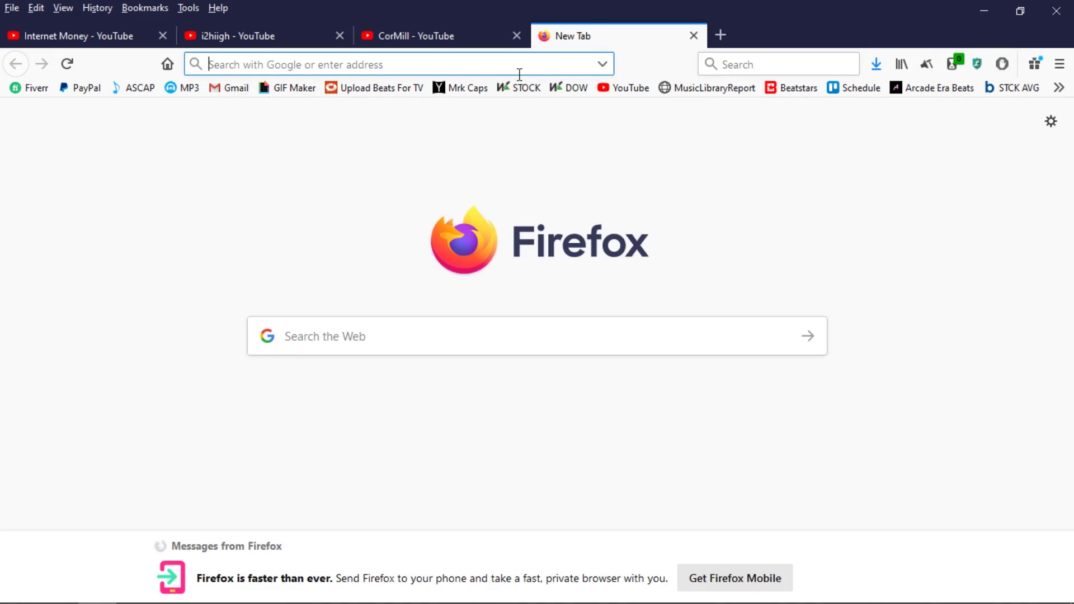
Search Google Images for 'blue sky 1920x1080' from the new tab.
type("bl")
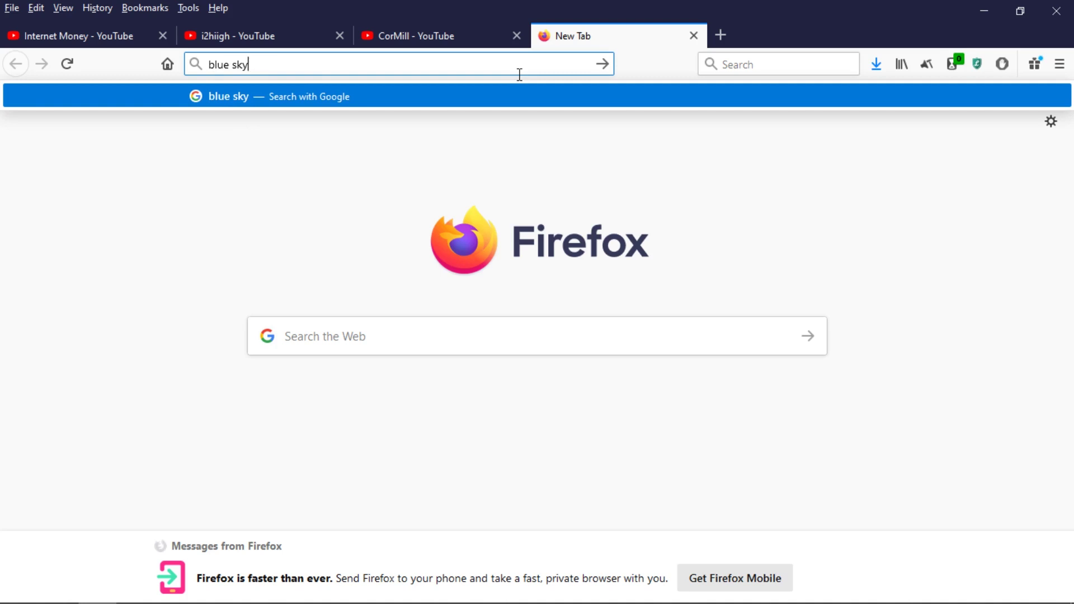
type("ue sky")
key("BackSpace")
left_click(243, 37)
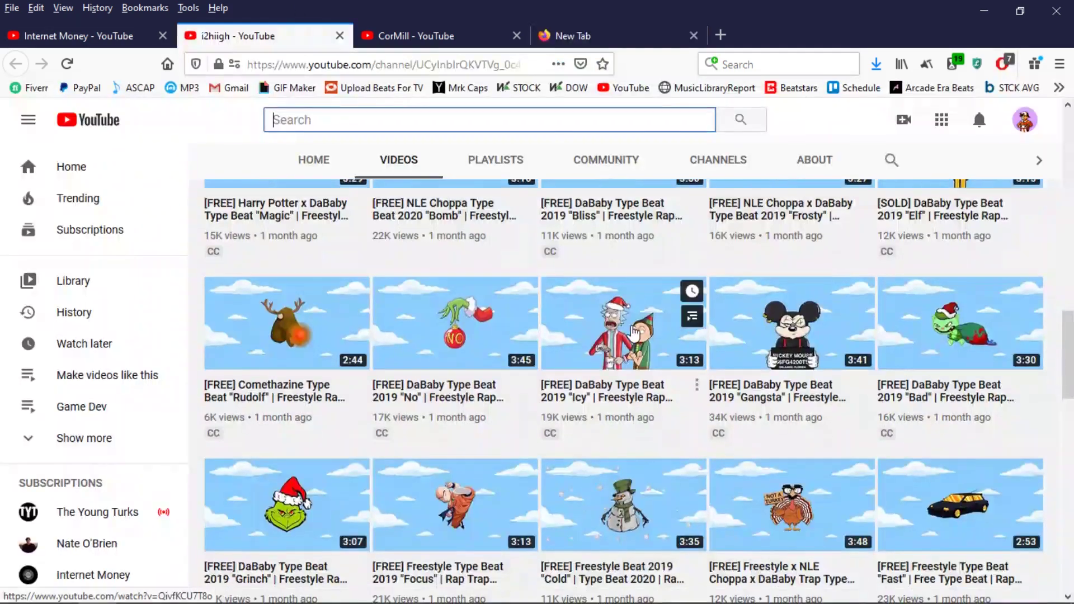
scroll(577, 336, "down", 3)
scroll(582, 252, "up", 5)
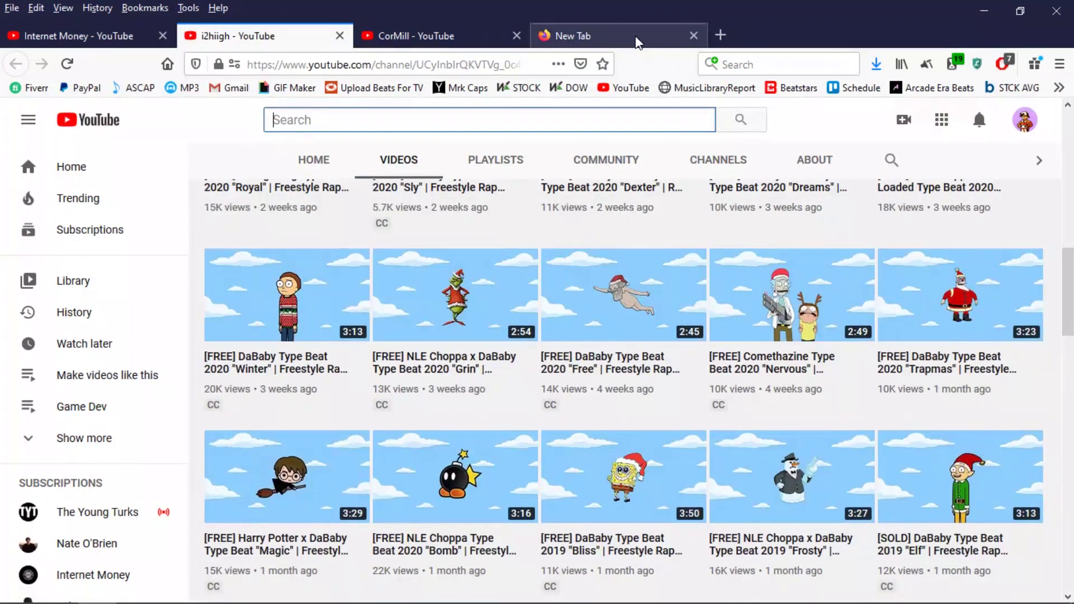
left_click(629, 41)
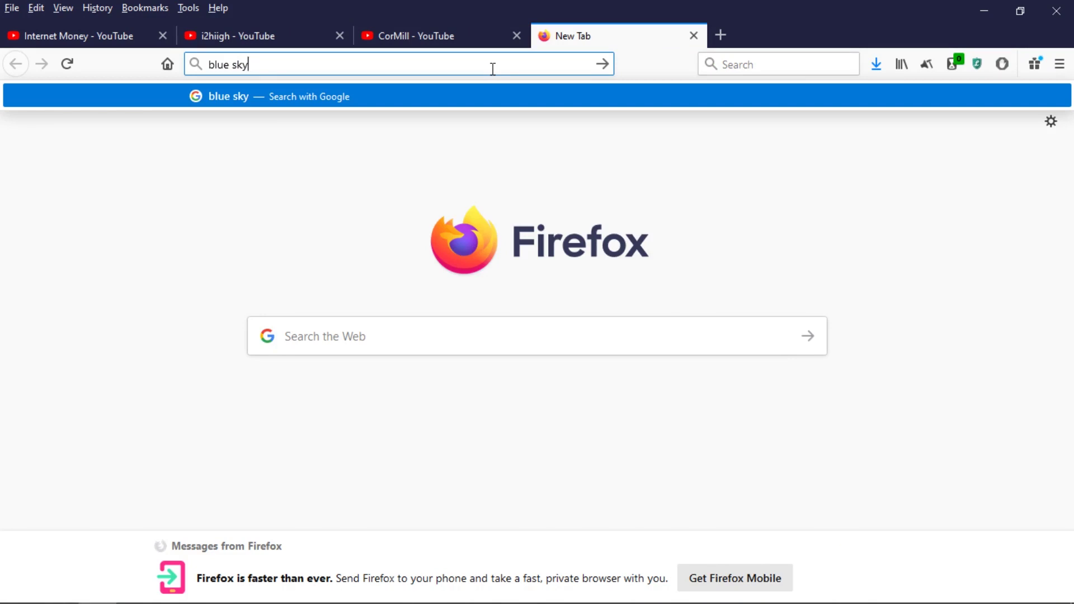
type("192")
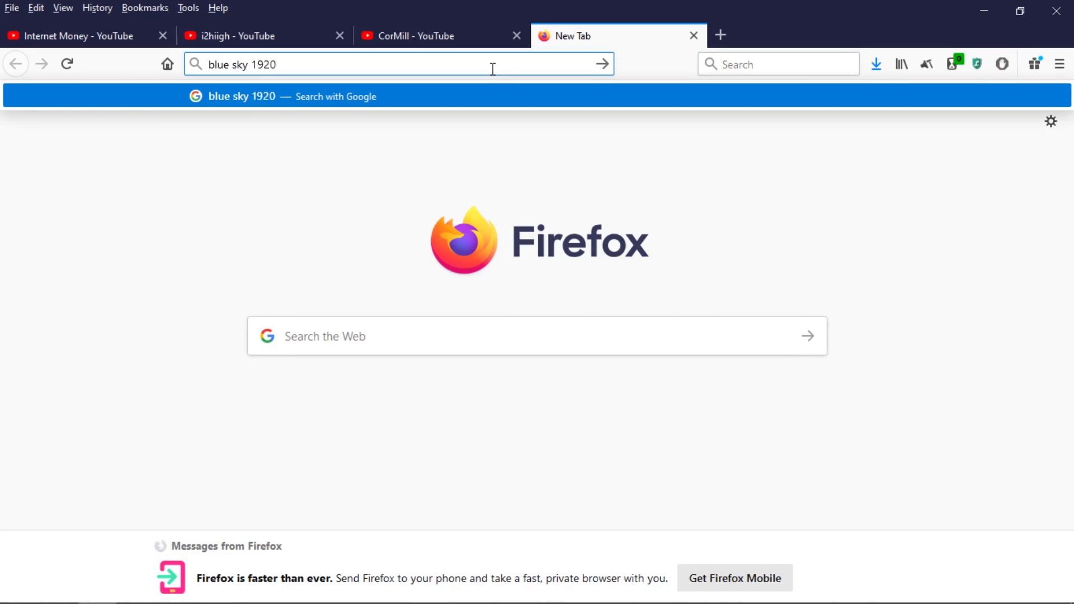
type("0x")
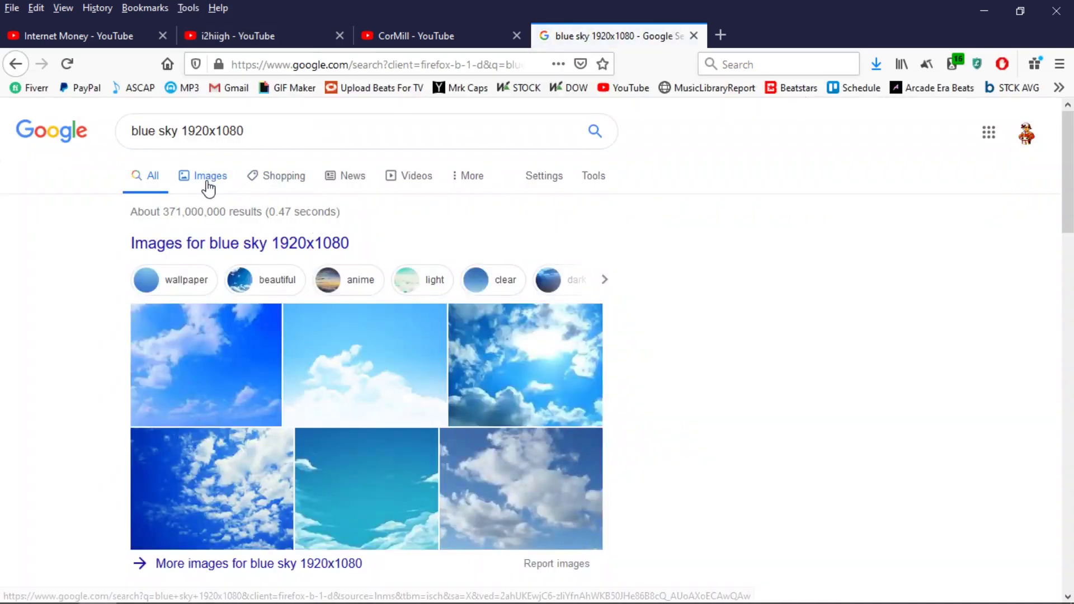
left_click(206, 182)
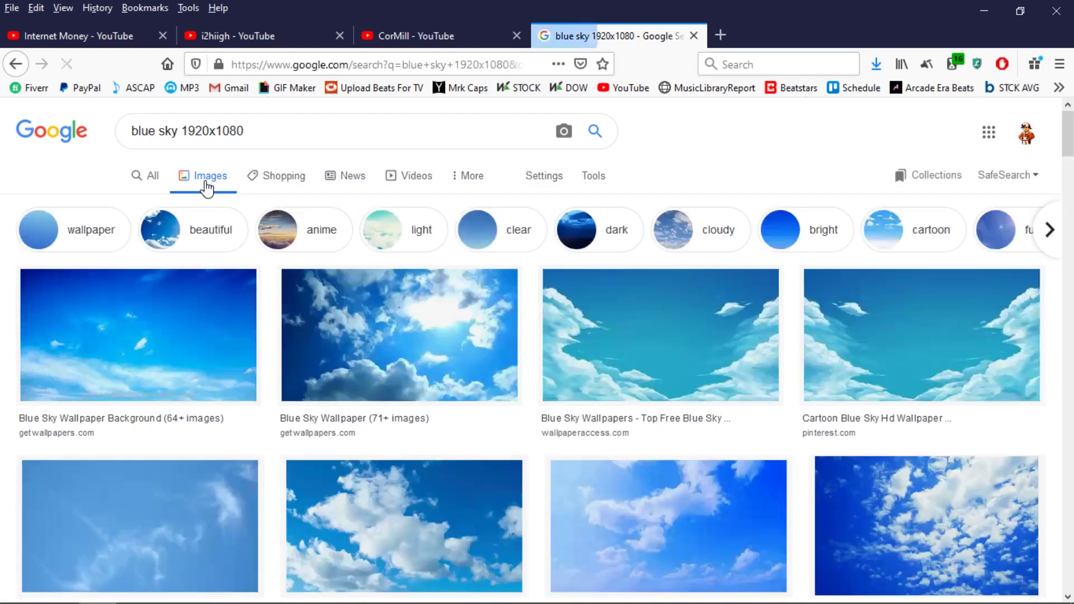
Open the Blue Sky Wallpapers image at full size and save it as 448265.jpg.
scroll(410, 486, "down", 2)
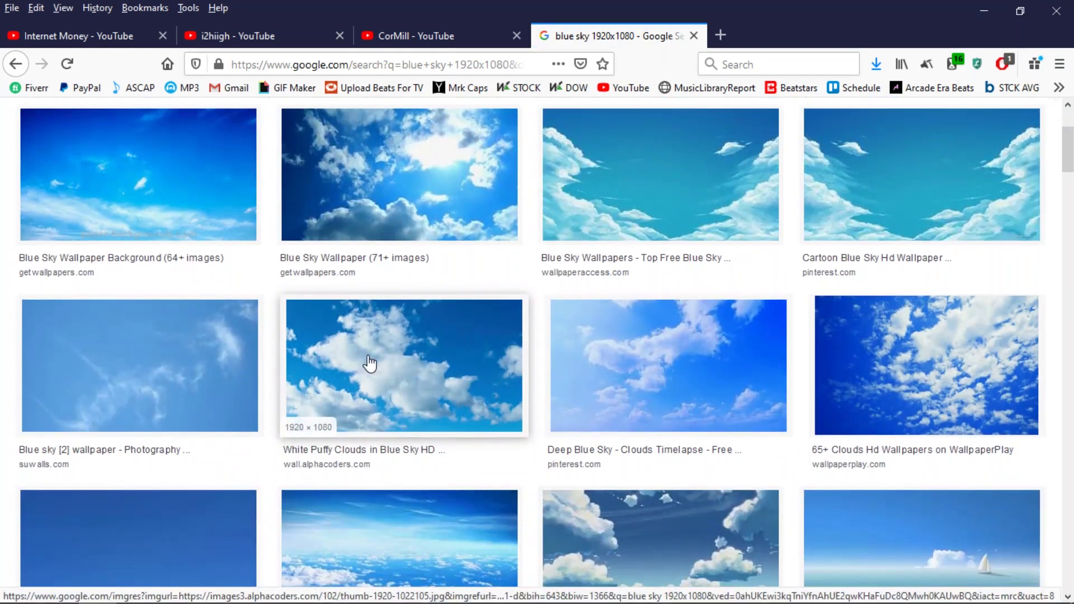
scroll(128, 299, "down", 5)
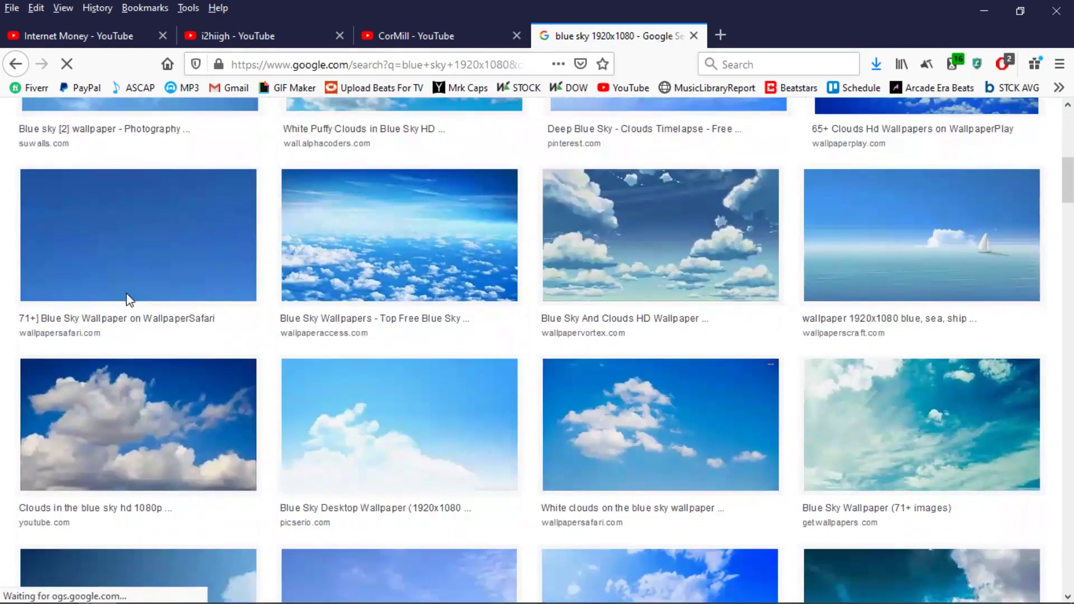
scroll(511, 371, "down", 3)
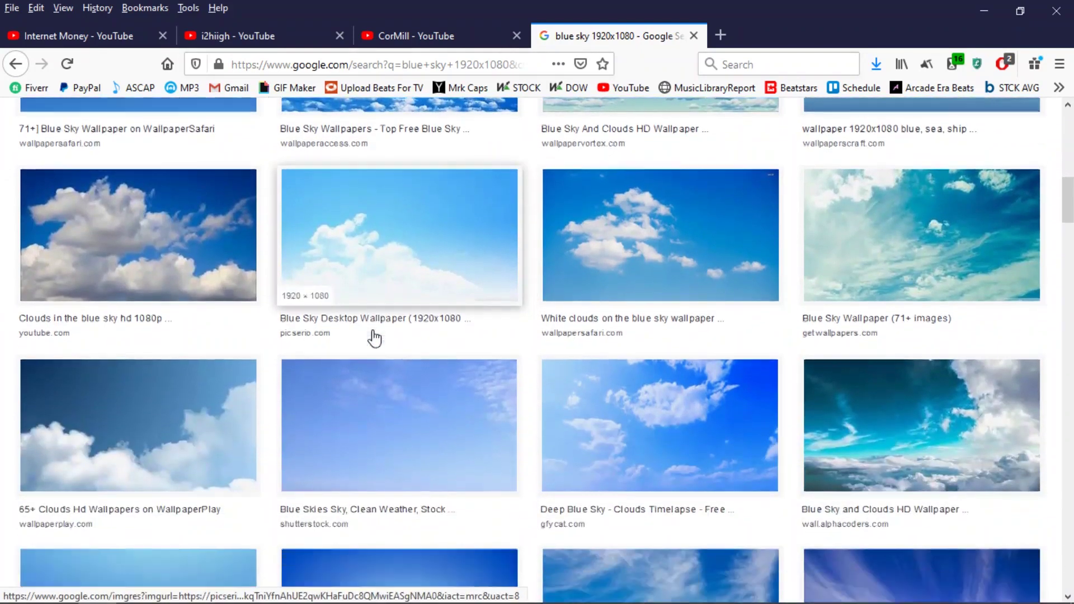
scroll(187, 218, "down", 3)
left_click(211, 199)
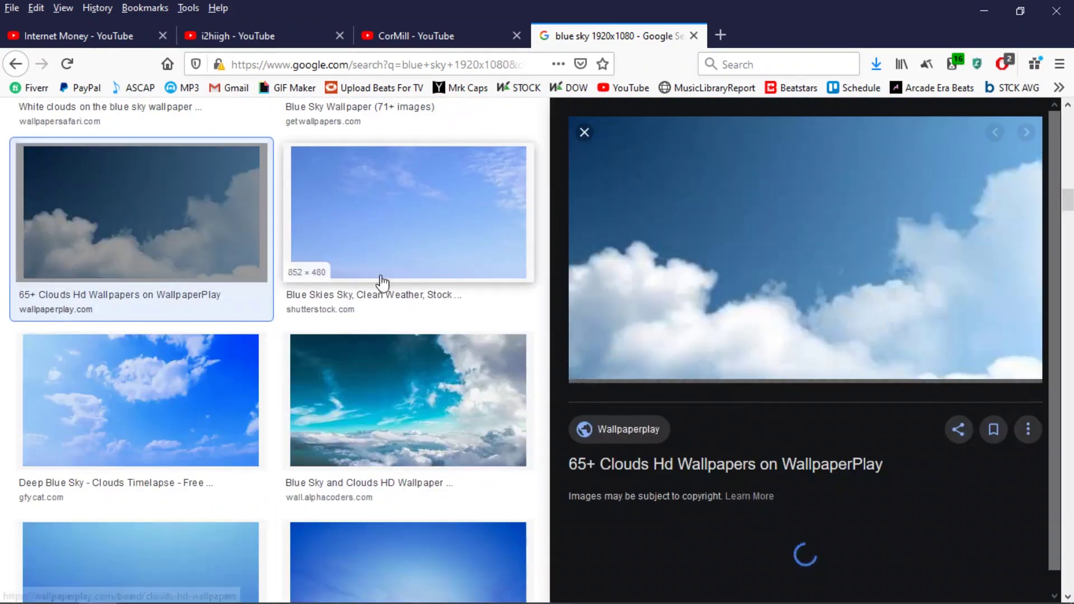
key("Right")
key("Right")
key("Right")
key("Right")
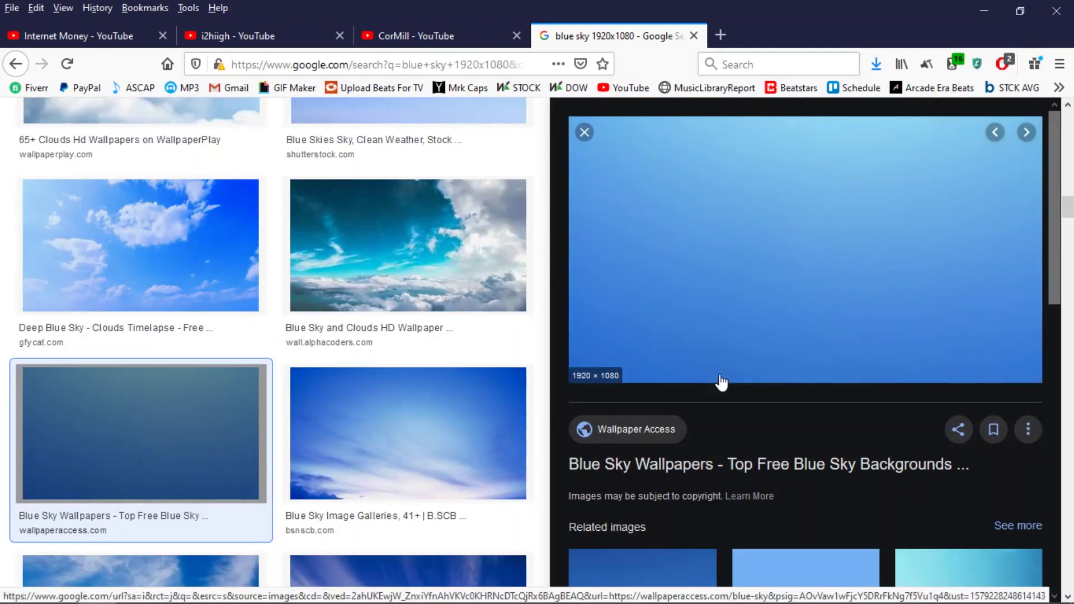
right_click(742, 208)
left_click(800, 348)
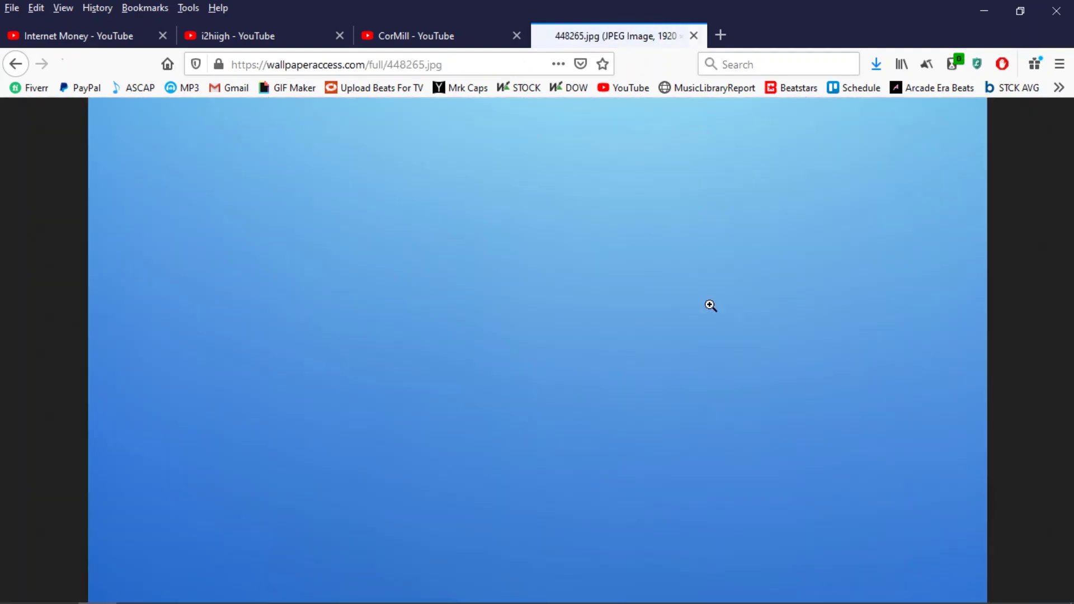
right_click(480, 259)
left_click(533, 309)
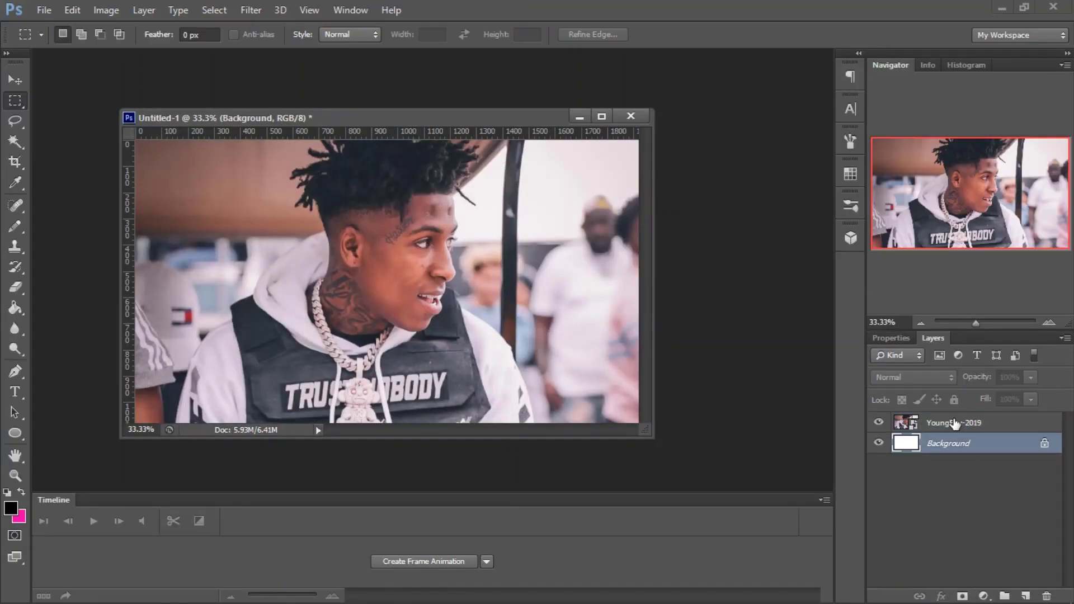
Delete the YoungBoy-2019 layer and place the 448265 blue sky image filling the canvas.
left_click(959, 423)
key("Delete")
left_click(44, 9)
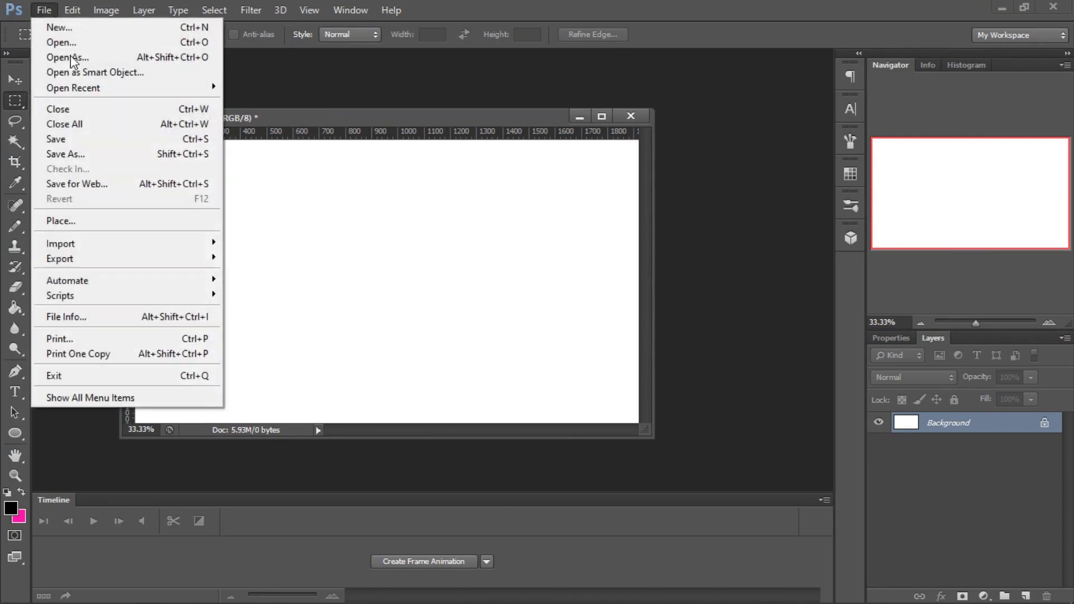
left_click(173, 226)
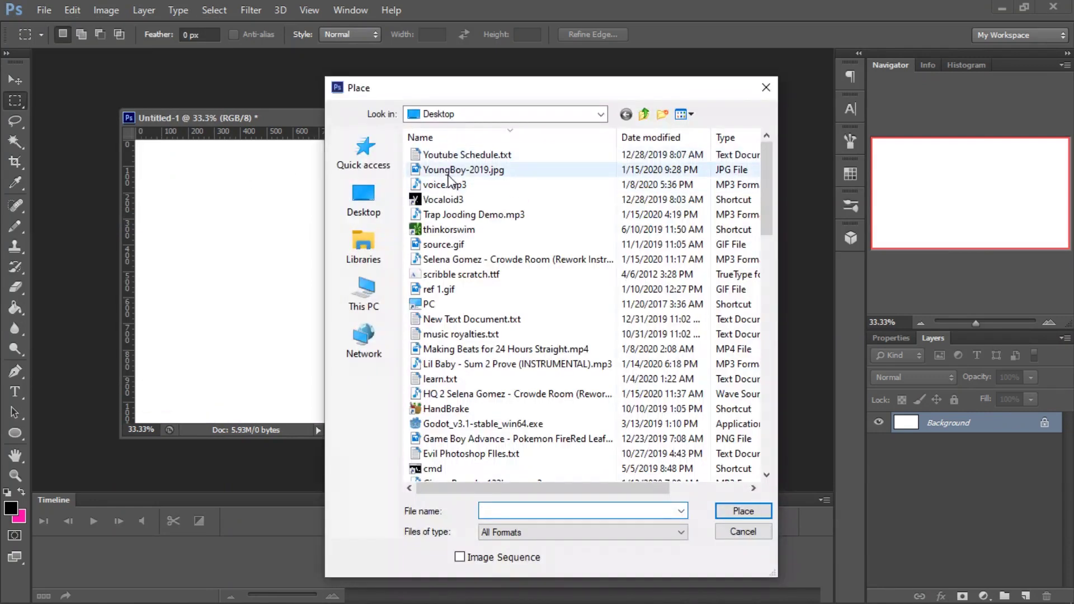
scroll(560, 168, "down", 4)
left_click(677, 137)
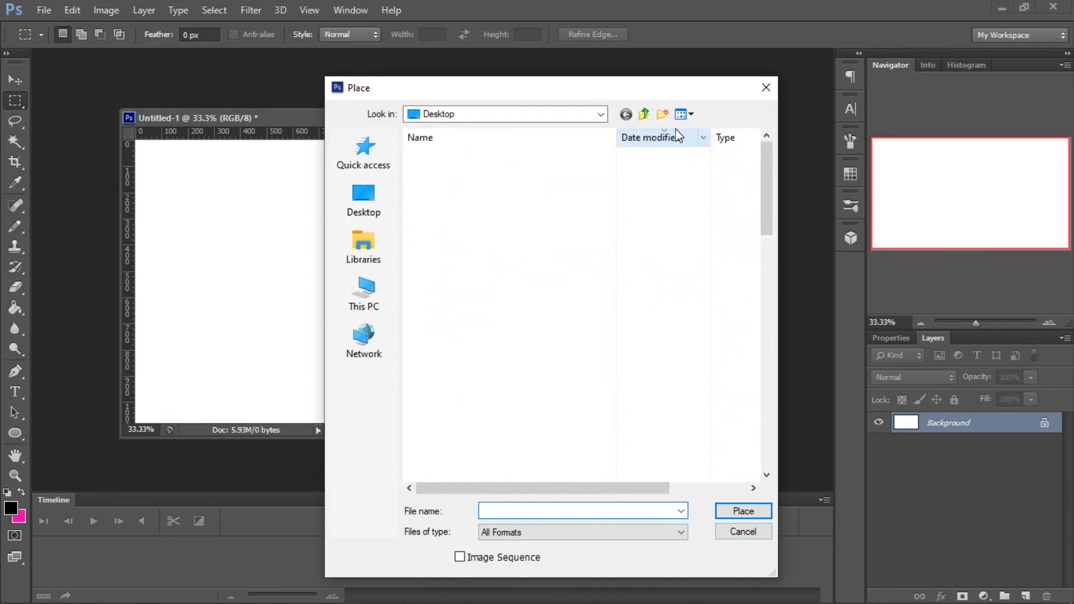
double_click(447, 155)
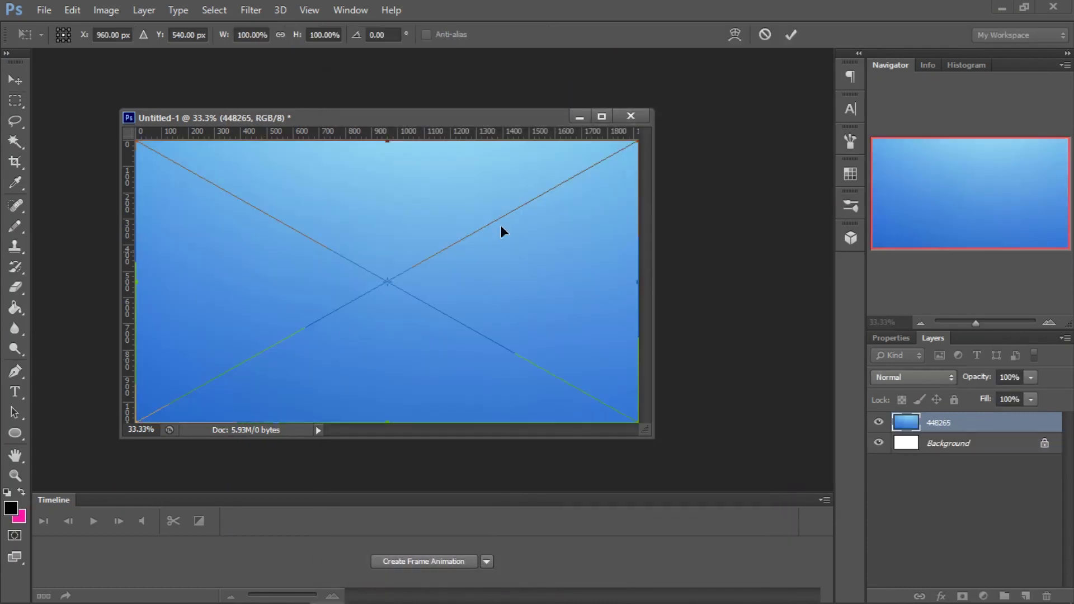
left_click(792, 34)
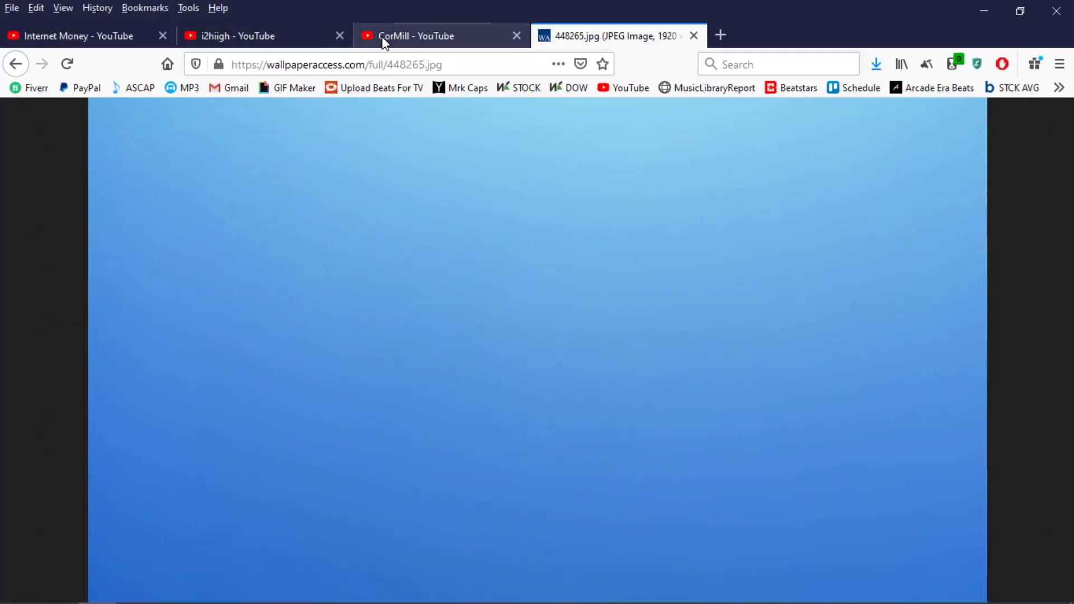
left_click(344, 37)
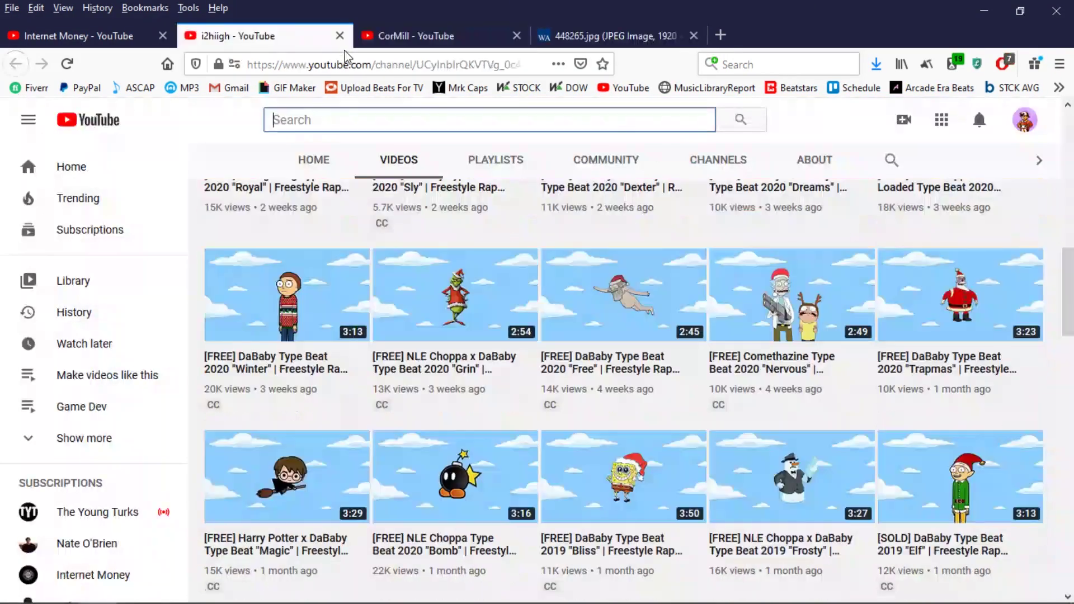
Scroll the beat channel's cartoon thumbnails, then type 'rick png' as a new search.
scroll(781, 340, "down", 2)
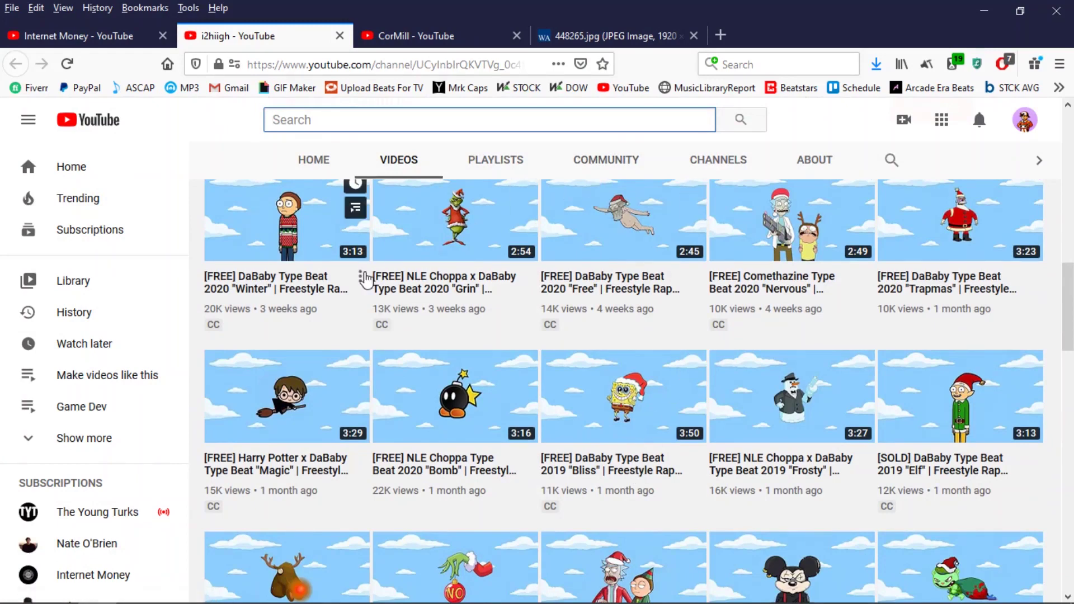
scroll(616, 335, "up", 3)
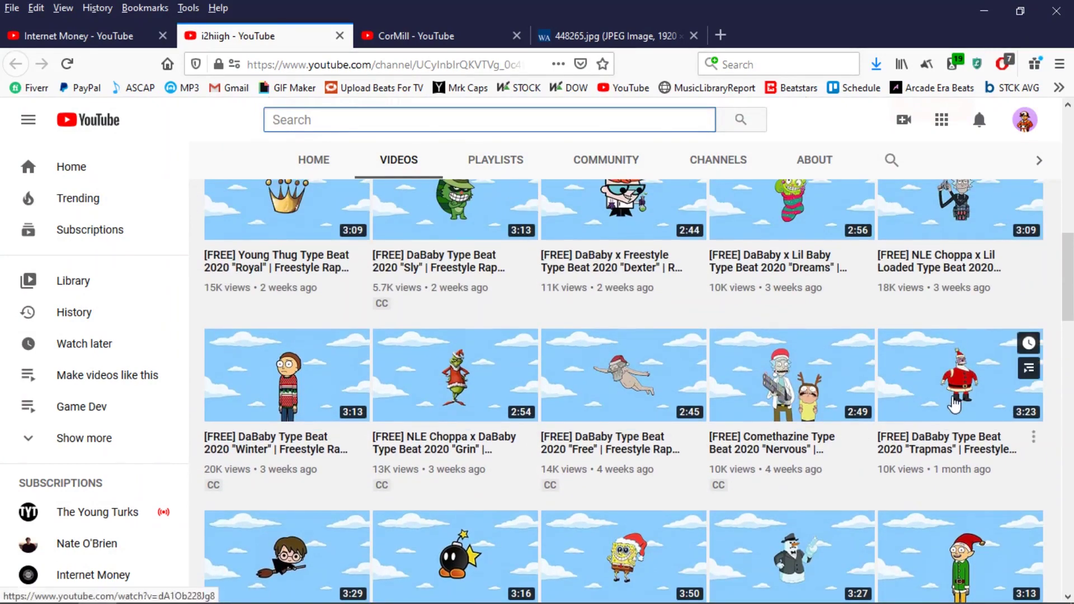
scroll(616, 364, "up", 2)
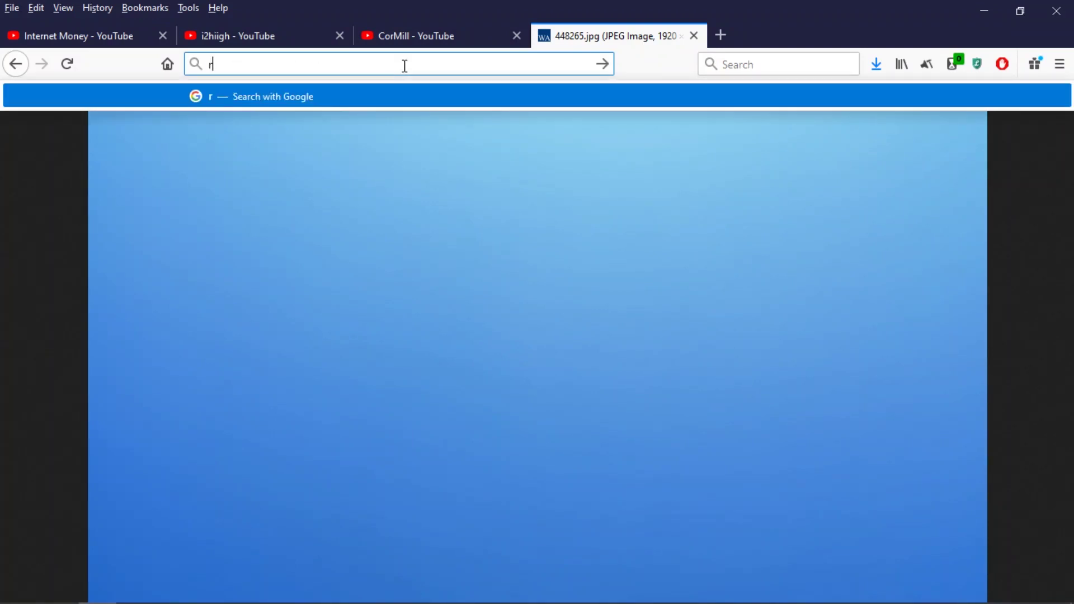
type("ick")
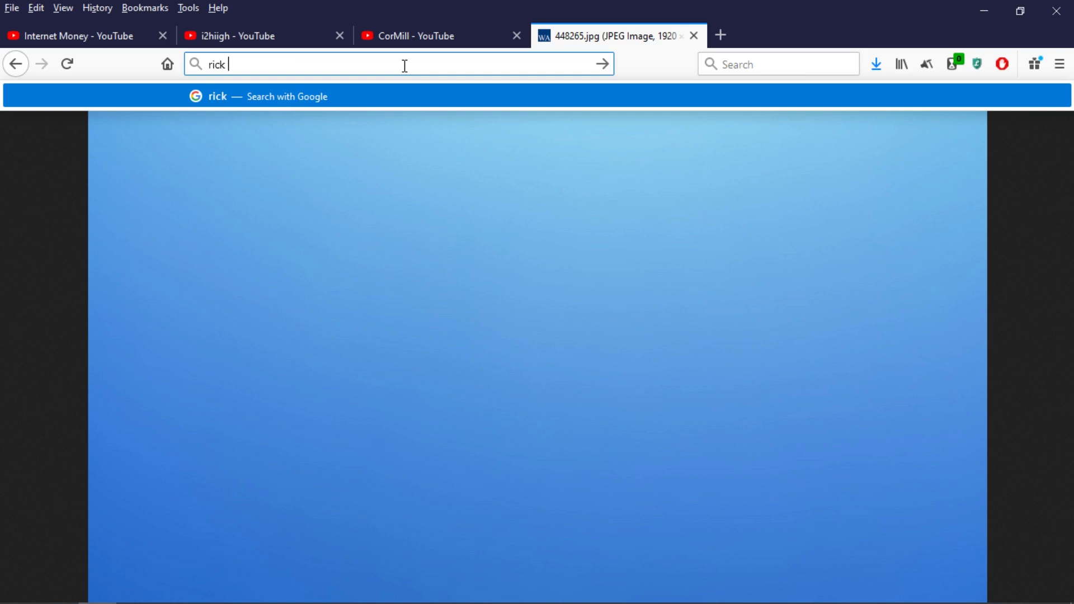
type(" png")
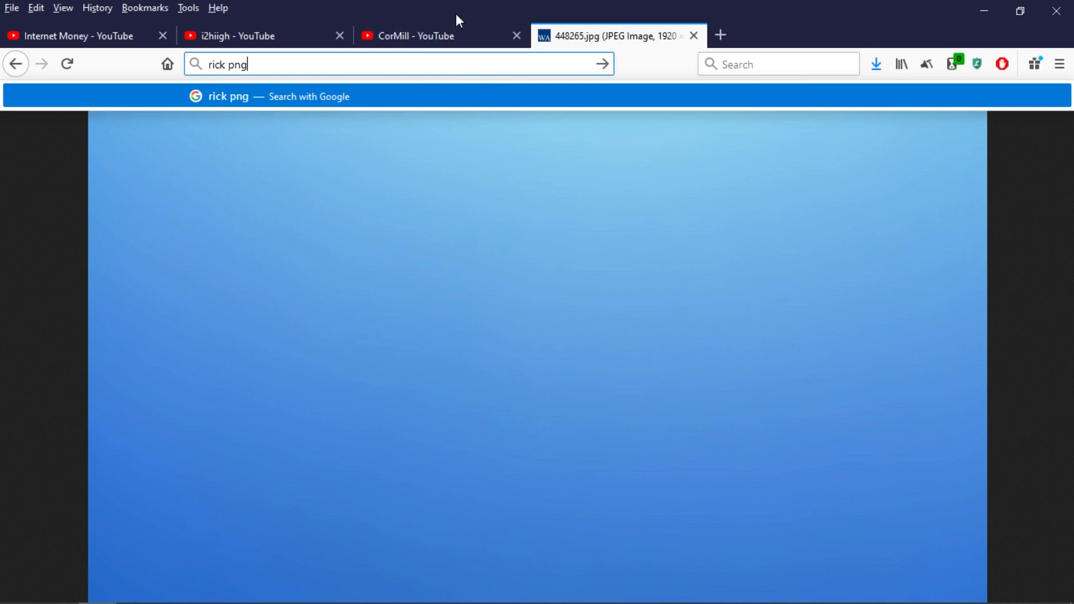
Search Google Images for 'rick png' and preview the Rick Sanchez face result.
key("Return")
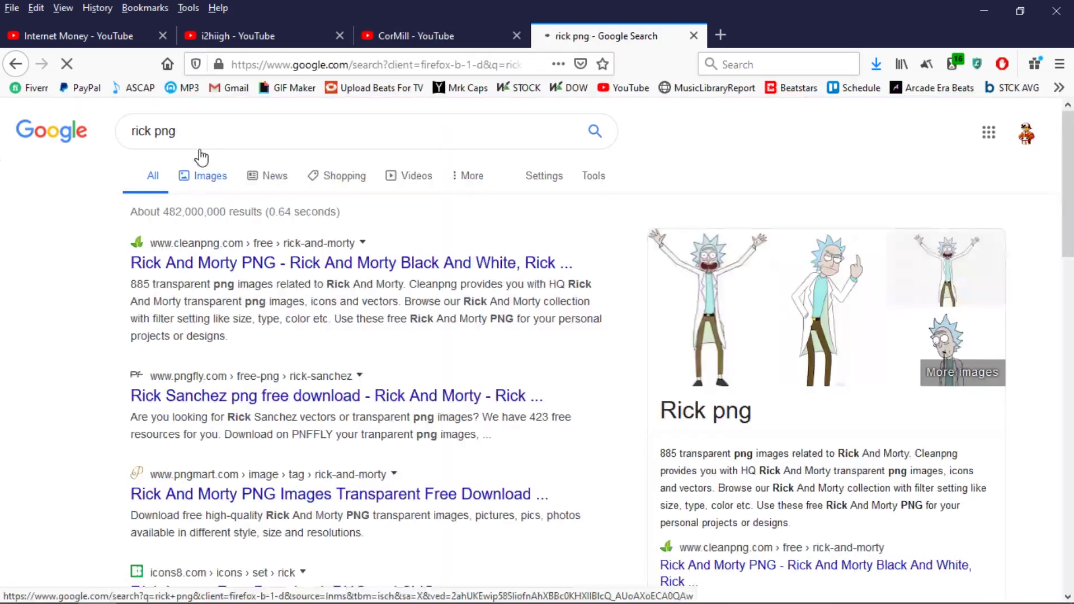
left_click(210, 178)
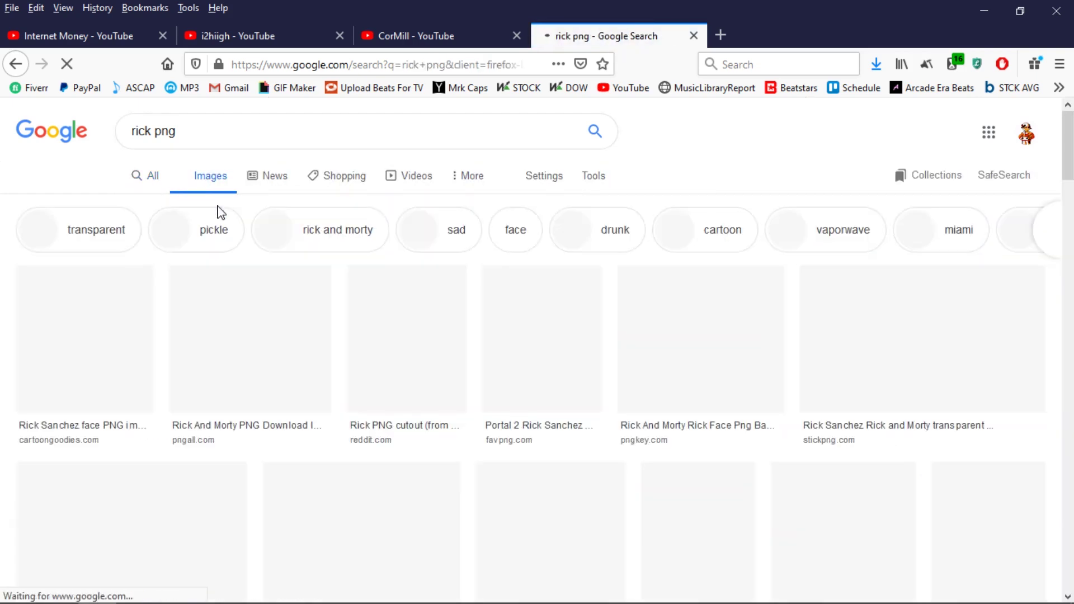
scroll(556, 425, "down", 2)
scroll(556, 428, "down", 4)
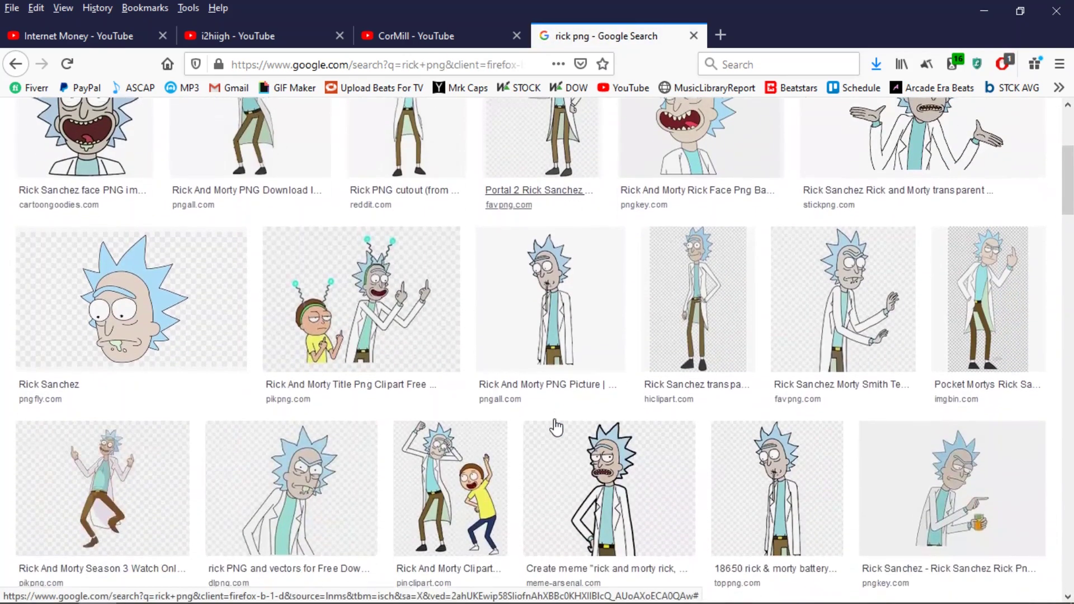
scroll(336, 335, "up", 4)
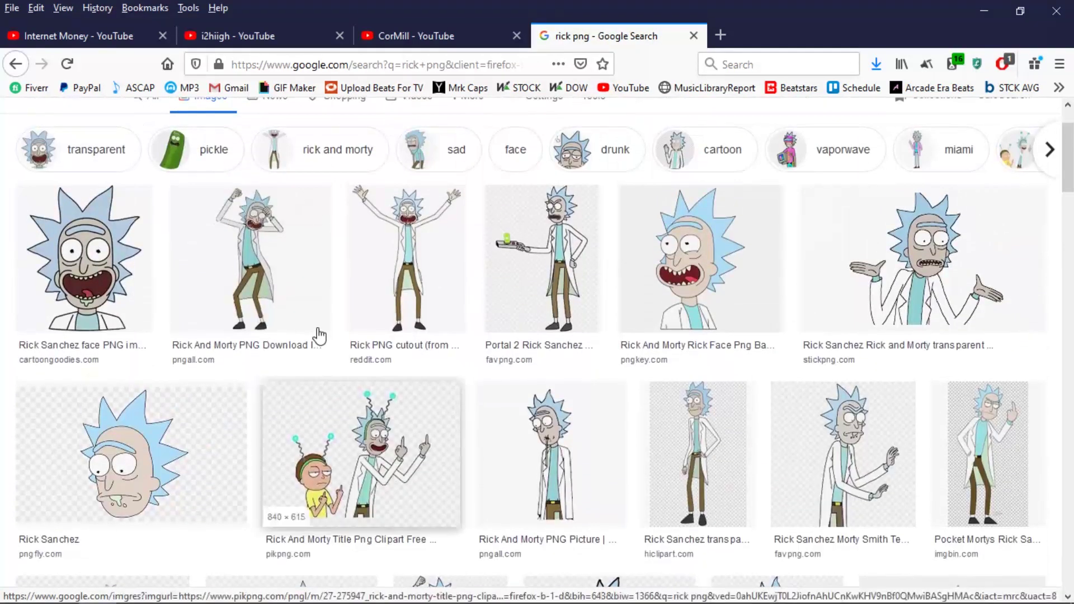
left_click(118, 274)
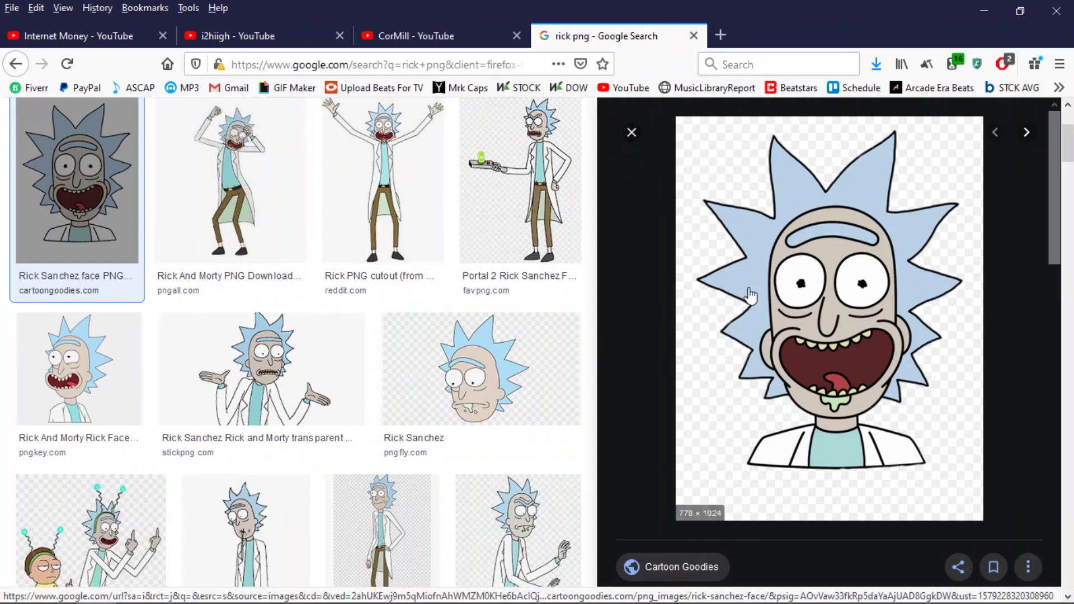
left_click(326, 354)
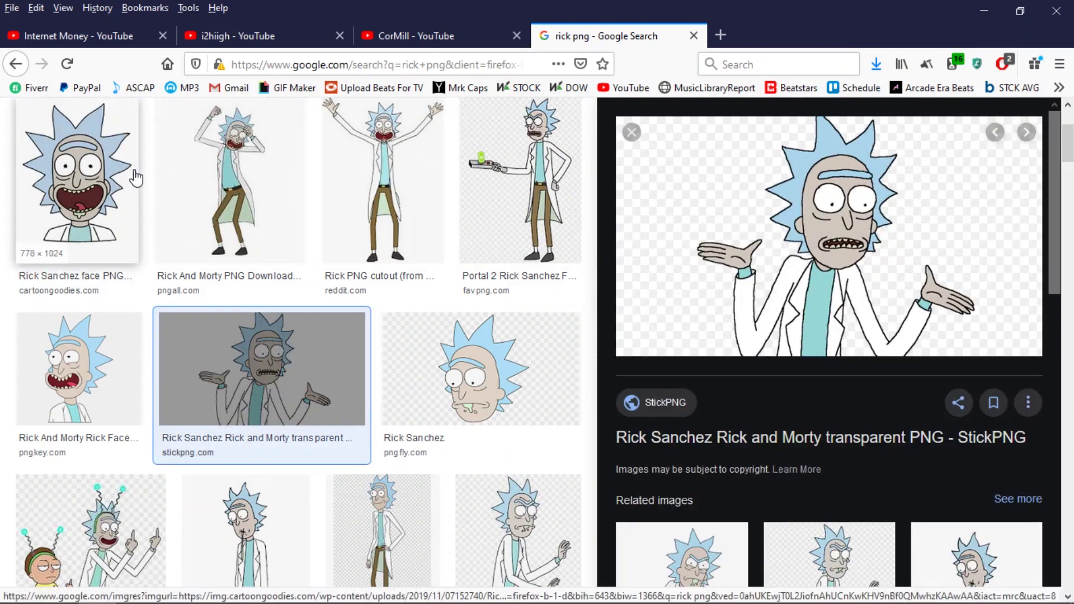
key("alt+Left")
Open the Rick face full size and save it to the Desktop as Rick-Sanchez-face-778x1024.png.
right_click(818, 242)
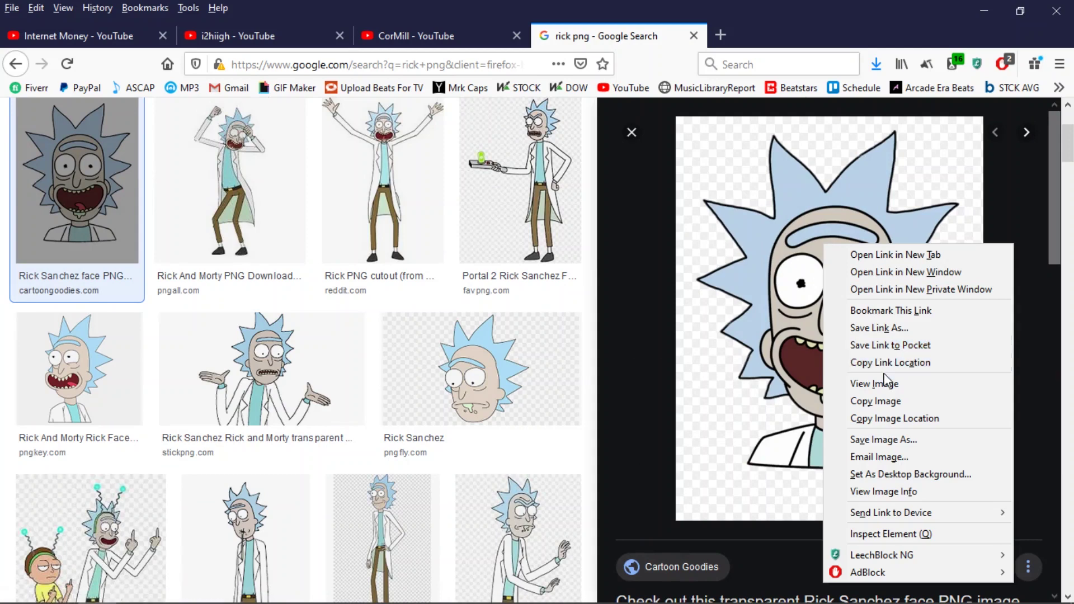
left_click(885, 396)
right_click(609, 294)
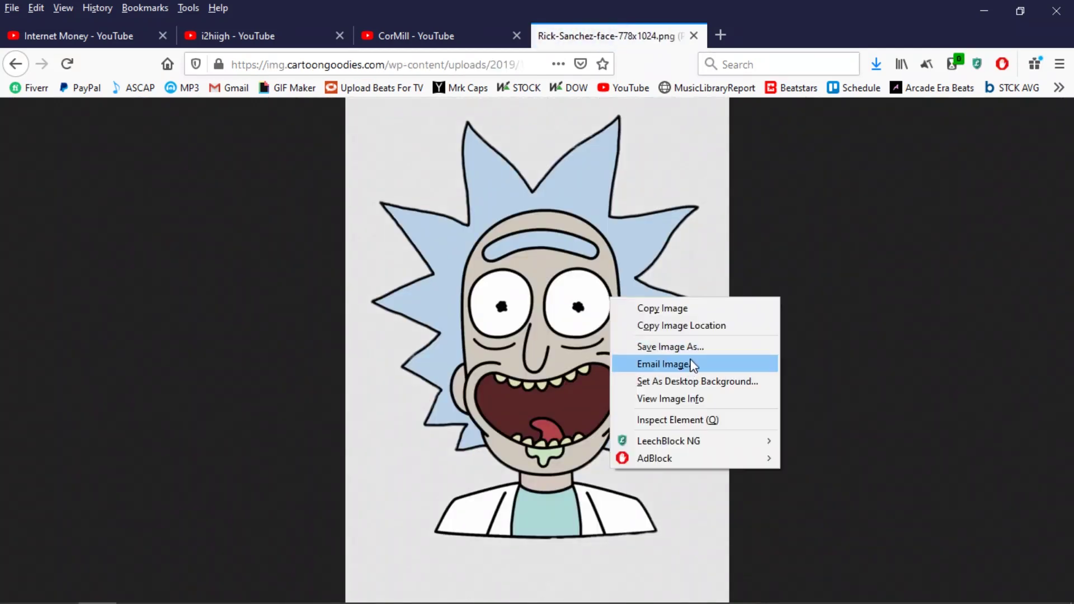
left_click(680, 305)
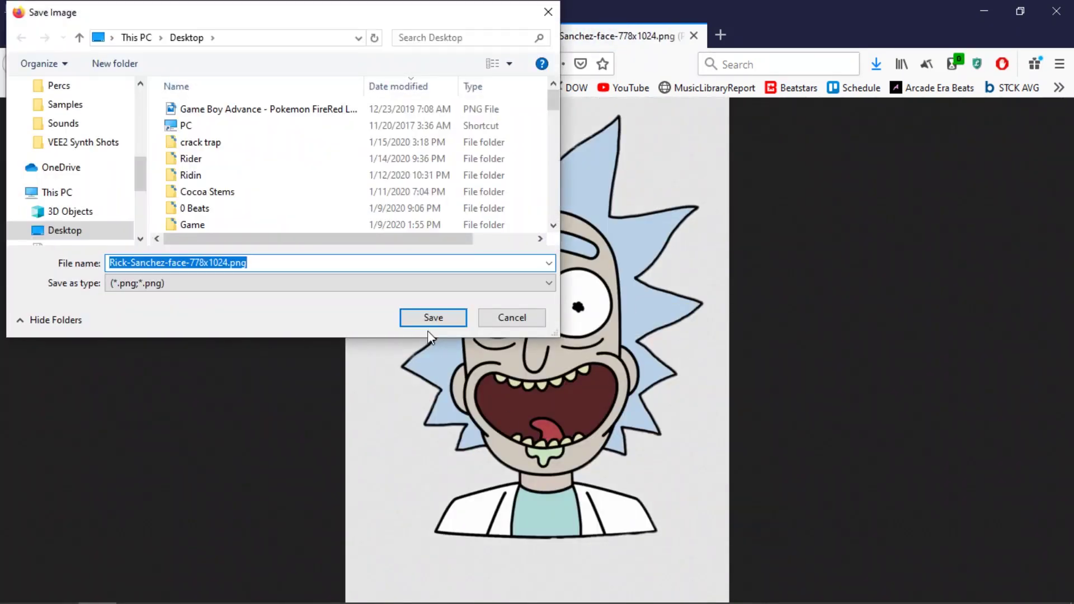
left_click(432, 316)
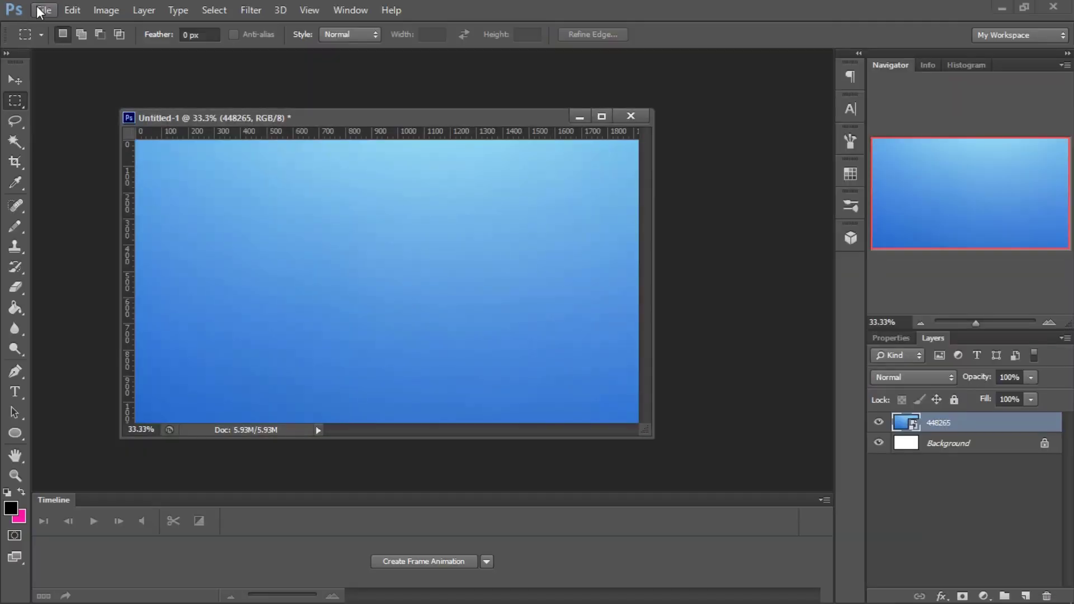
Place and commit Rick-Sanchez-face-778x1024.png in Untitled-1, then select the 448265 layer.
left_click(39, 12)
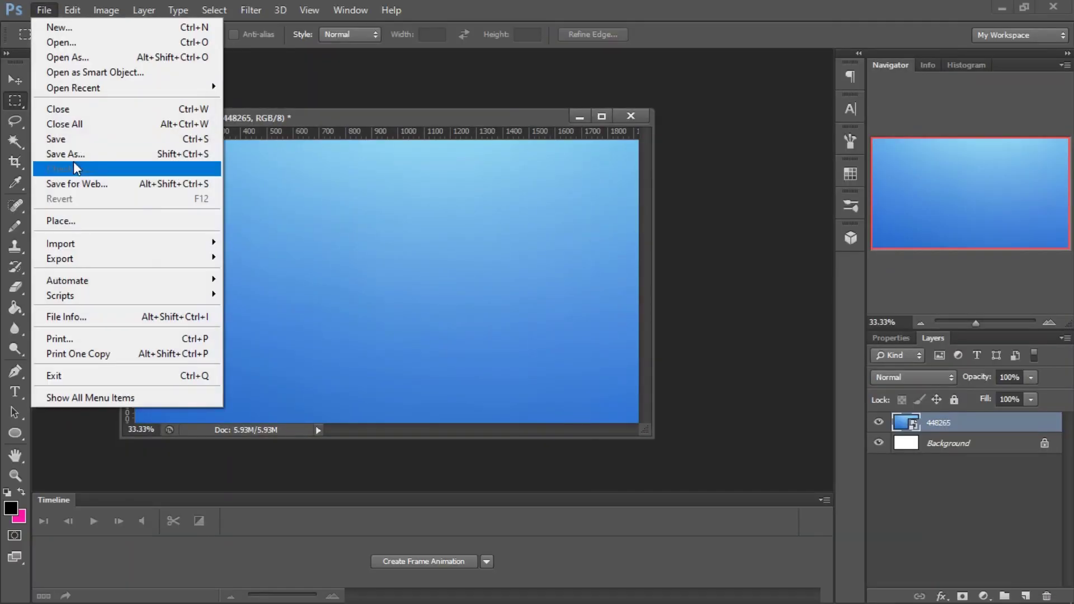
left_click(87, 225)
double_click(472, 155)
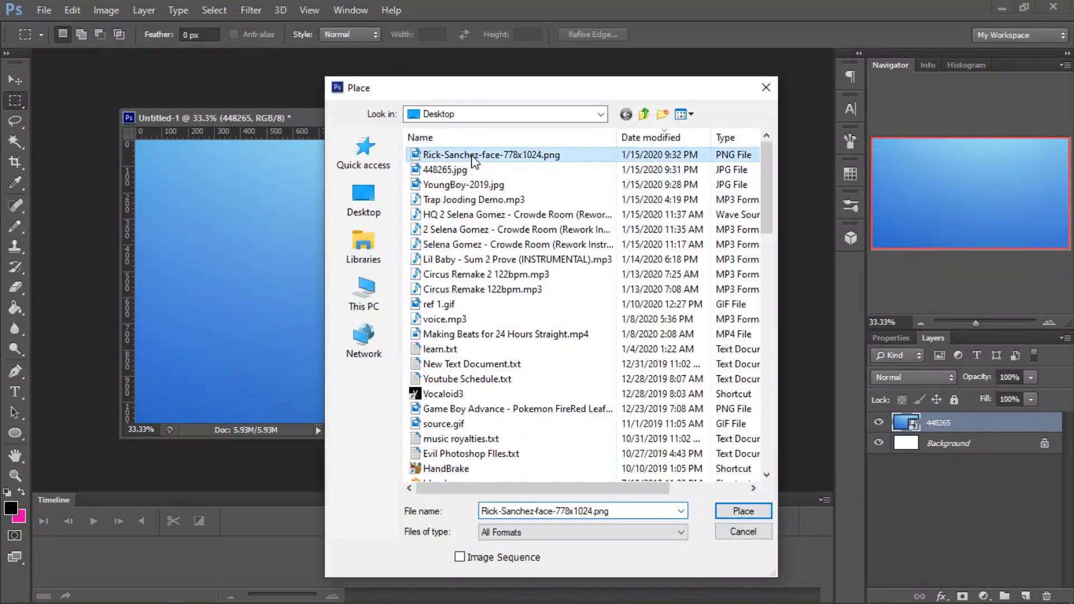
left_click(789, 40)
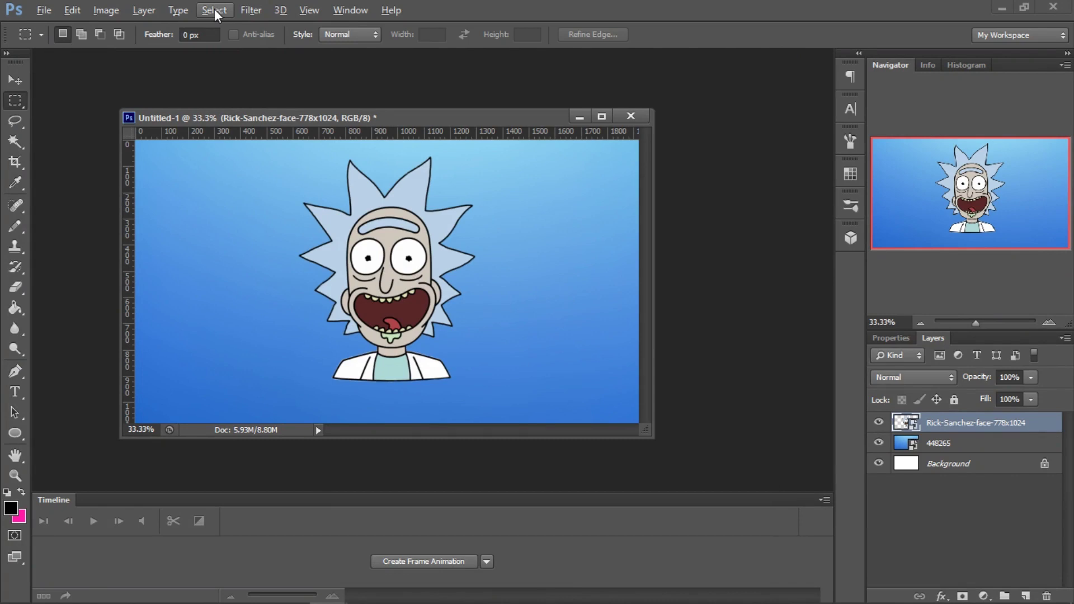
scroll(294, 280, "down", 2)
scroll(296, 291, "up", 1)
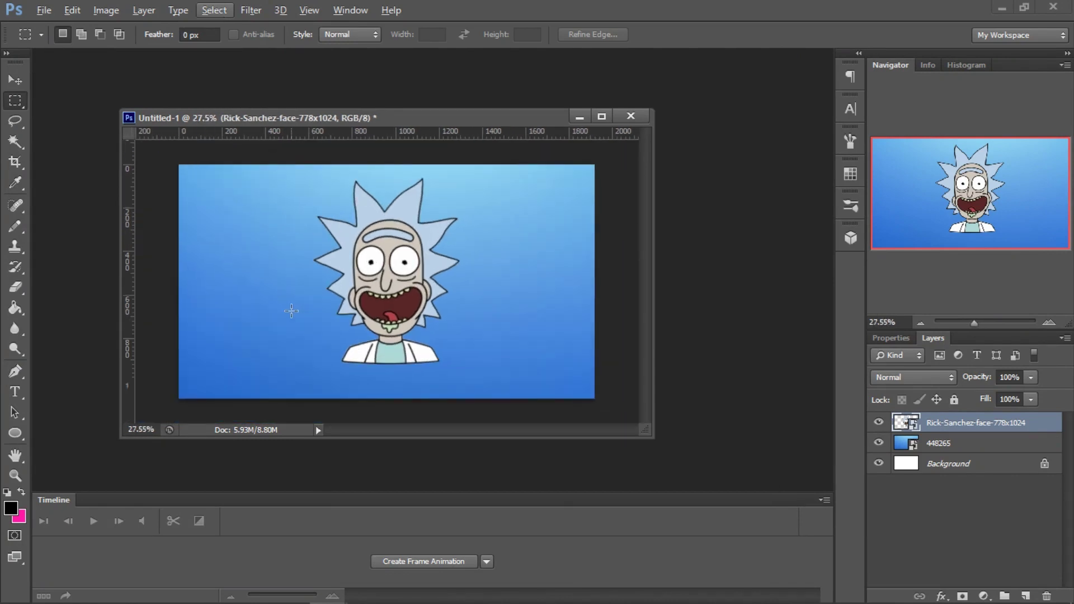
left_click(956, 448)
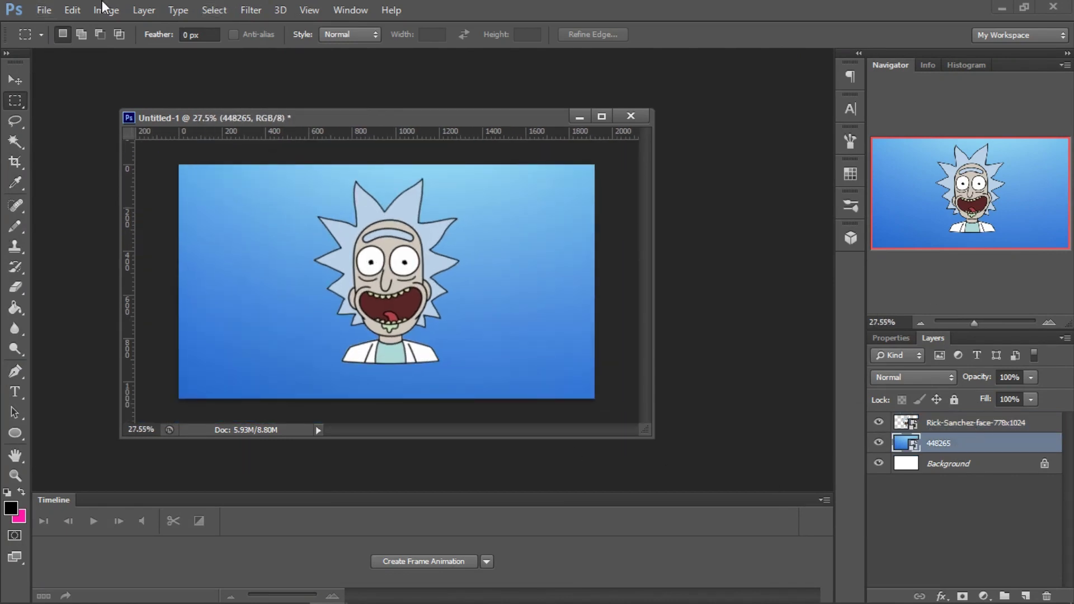
Rasterize the 448265 gradient layer by painting on it with the Pencil and accepting the prompt.
left_click(17, 227)
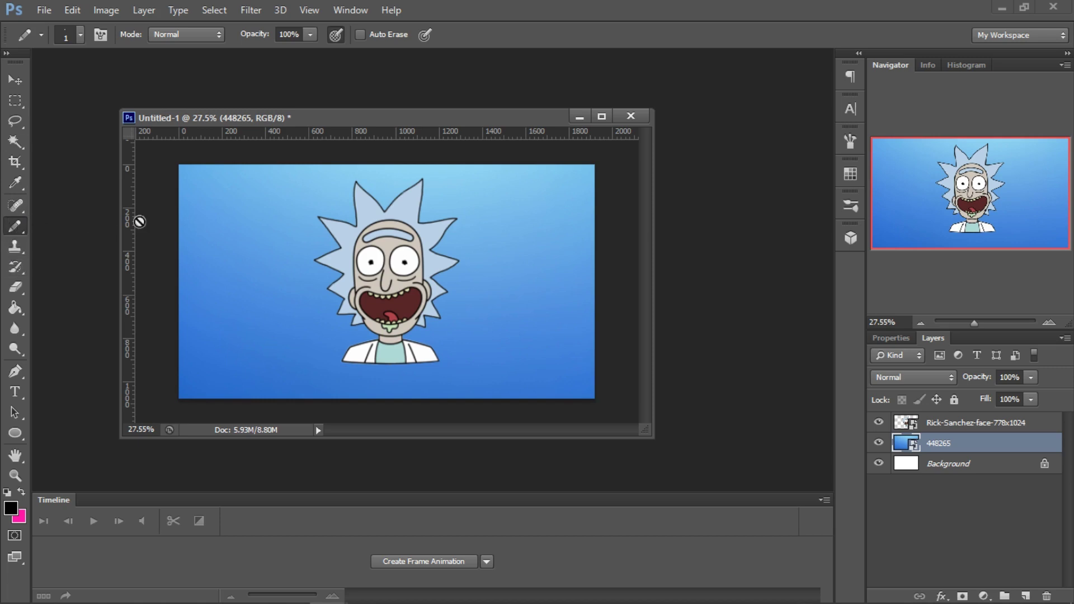
left_click(259, 235)
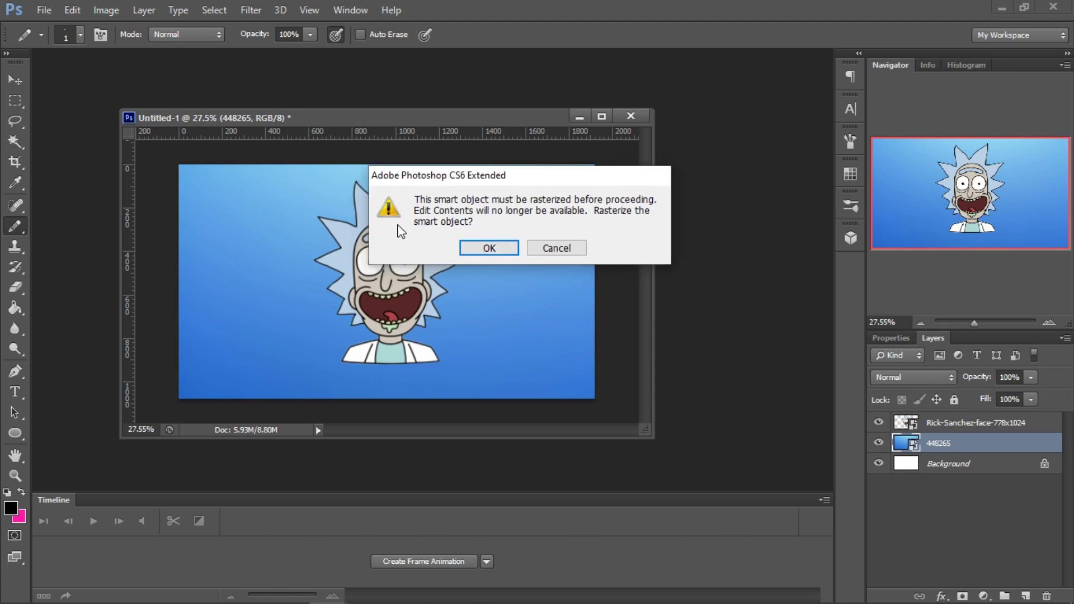
key("Return")
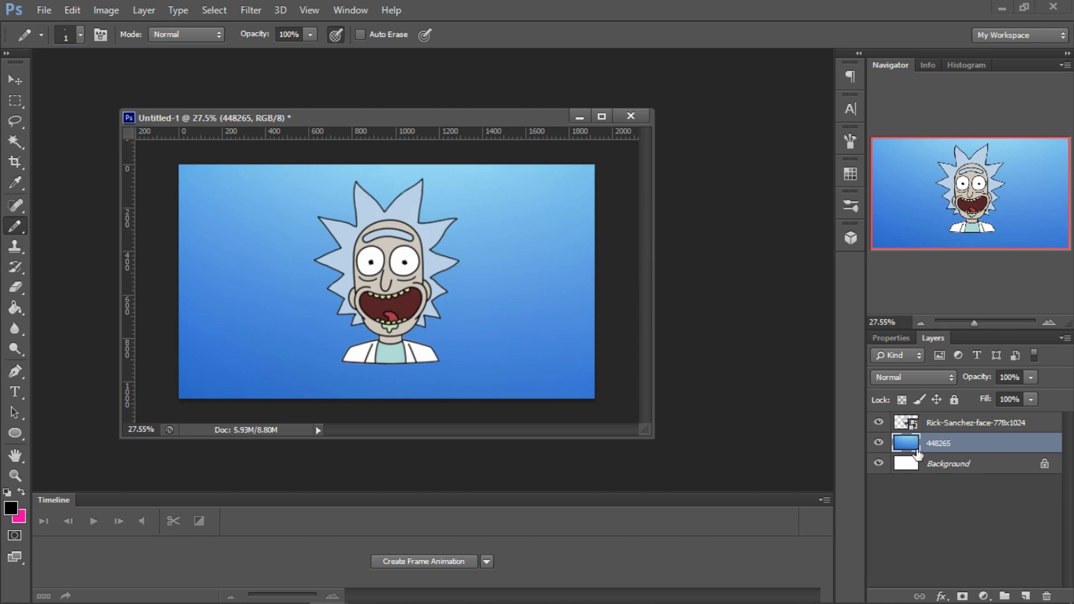
left_click(105, 12)
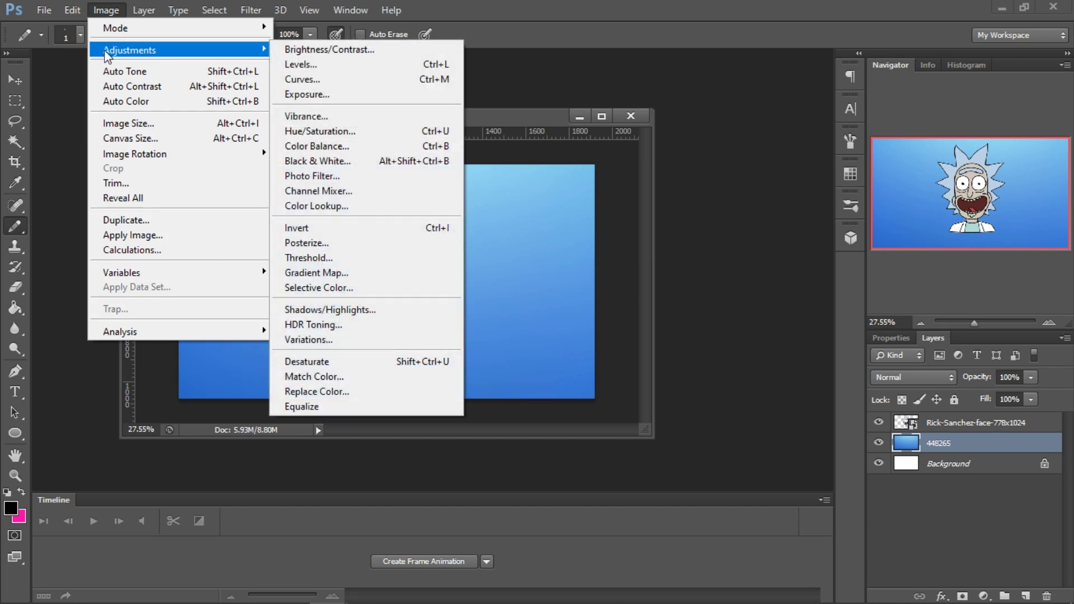
Shift the 448265 layer's hue by about -43 to teal, then select the Rick face layer.
left_click(212, 223)
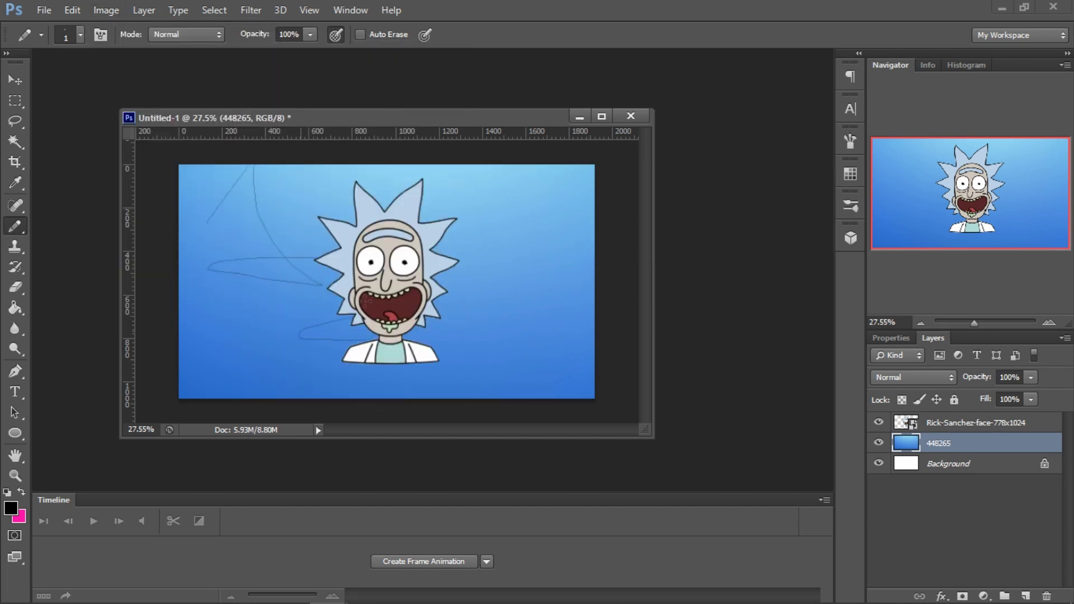
left_click(103, 12)
mouse_move(189, 53)
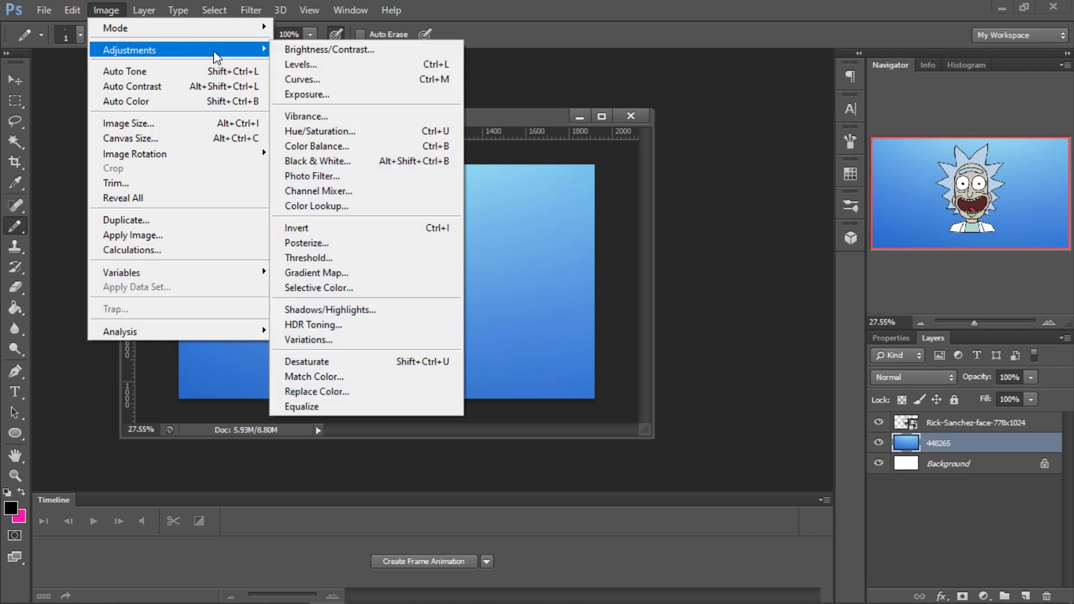
left_click(332, 132)
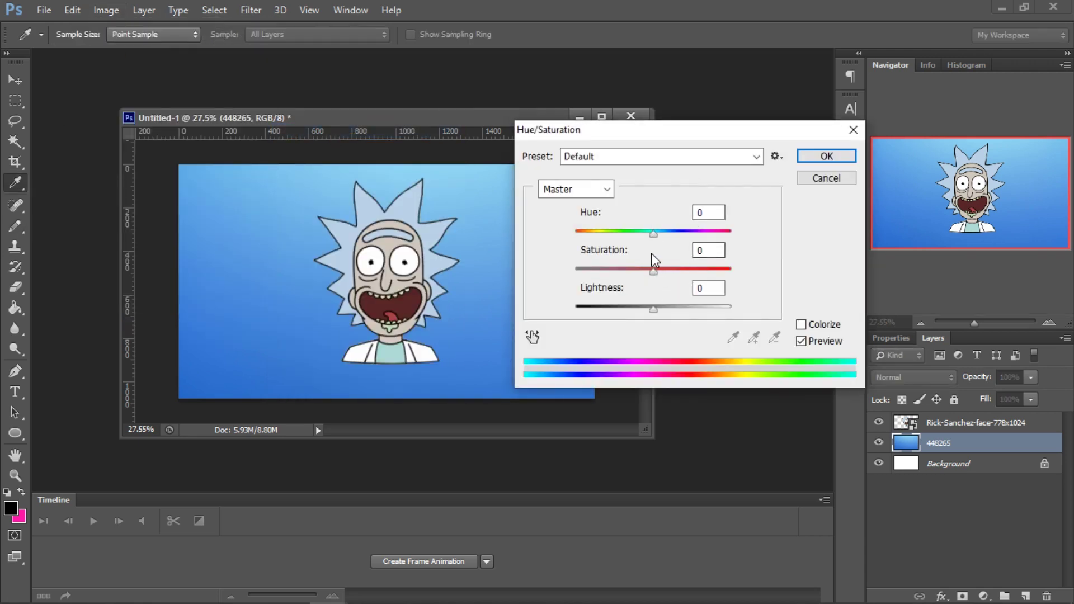
left_click_drag(653, 234, 616, 233)
left_click_drag(668, 130, 765, 125)
left_click(718, 229)
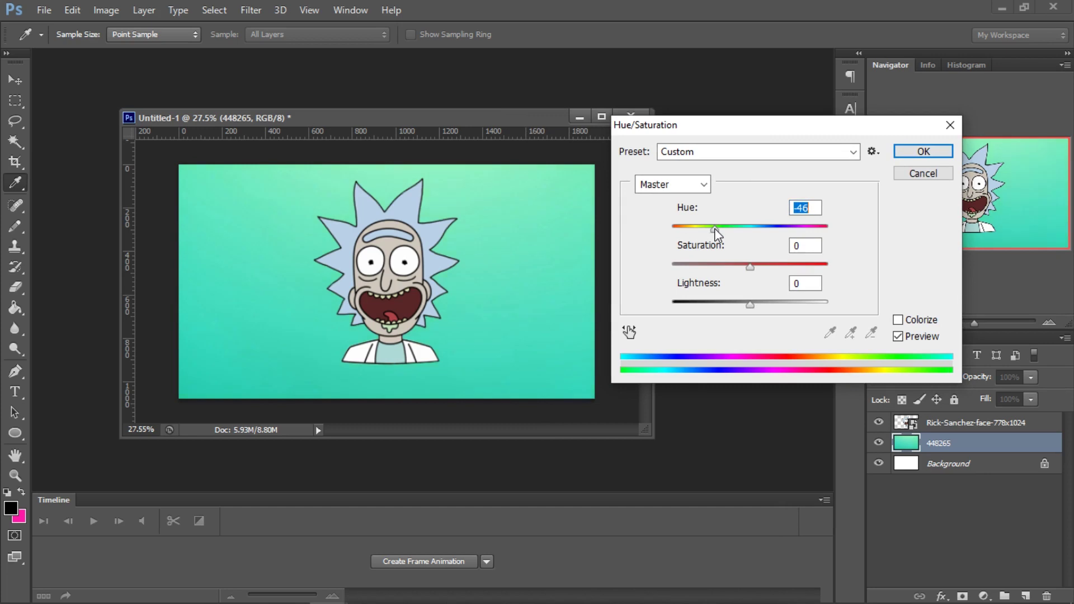
left_click(911, 152)
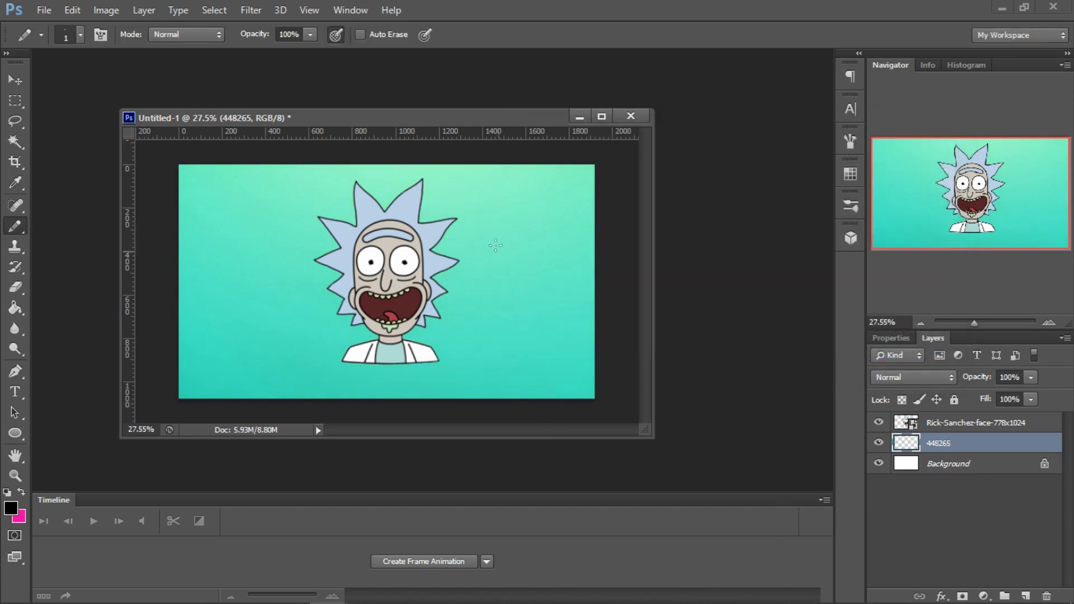
left_click(932, 420)
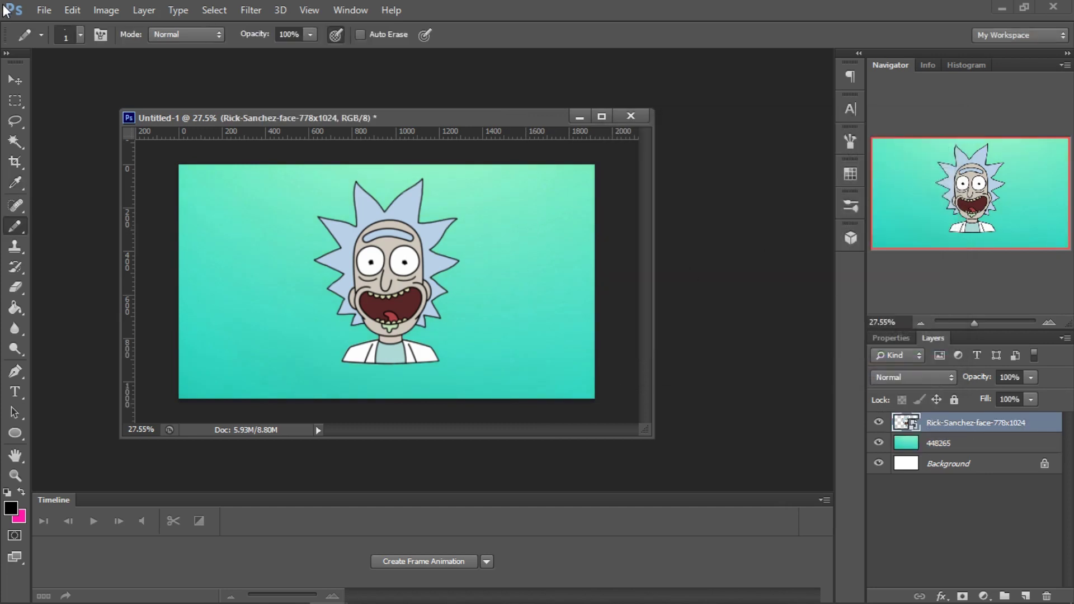
left_click(13, 82)
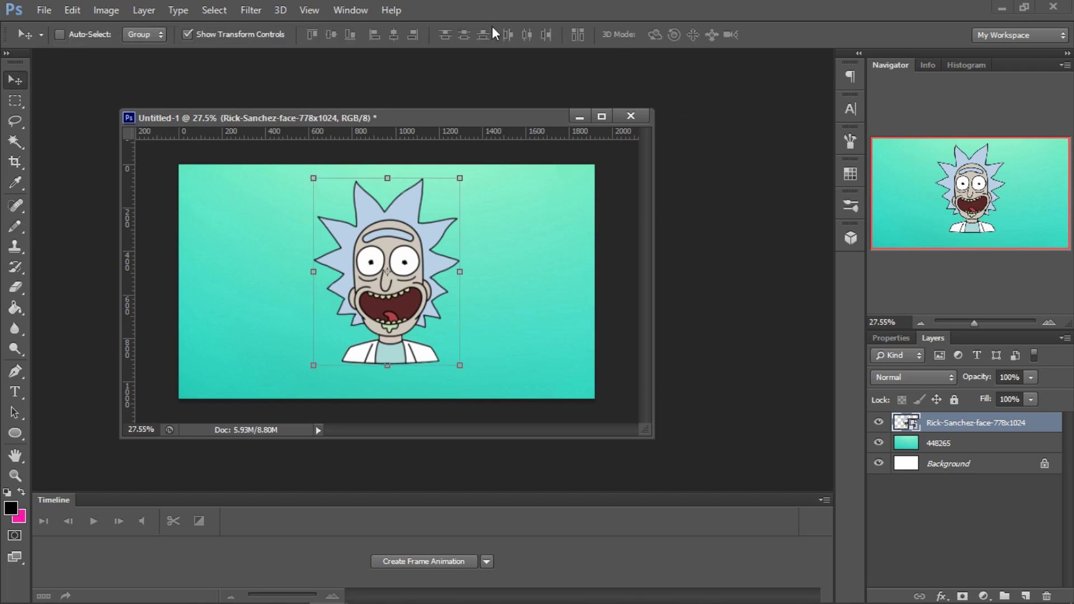
Scale the Rick face down to about 72% and nudge it up and to the right.
left_click(459, 179)
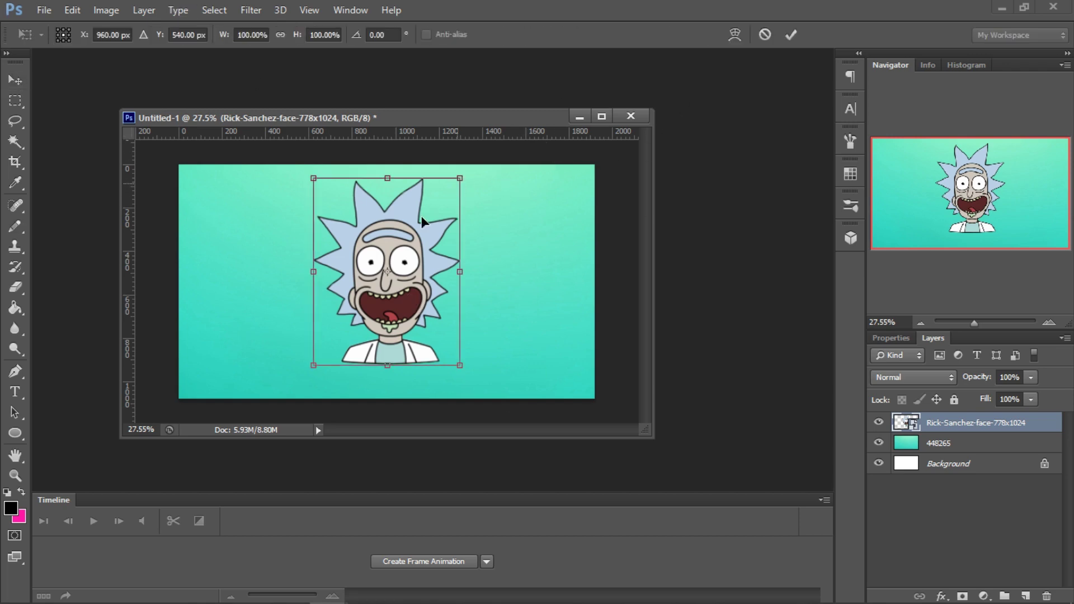
left_click_drag(431, 221, 451, 202)
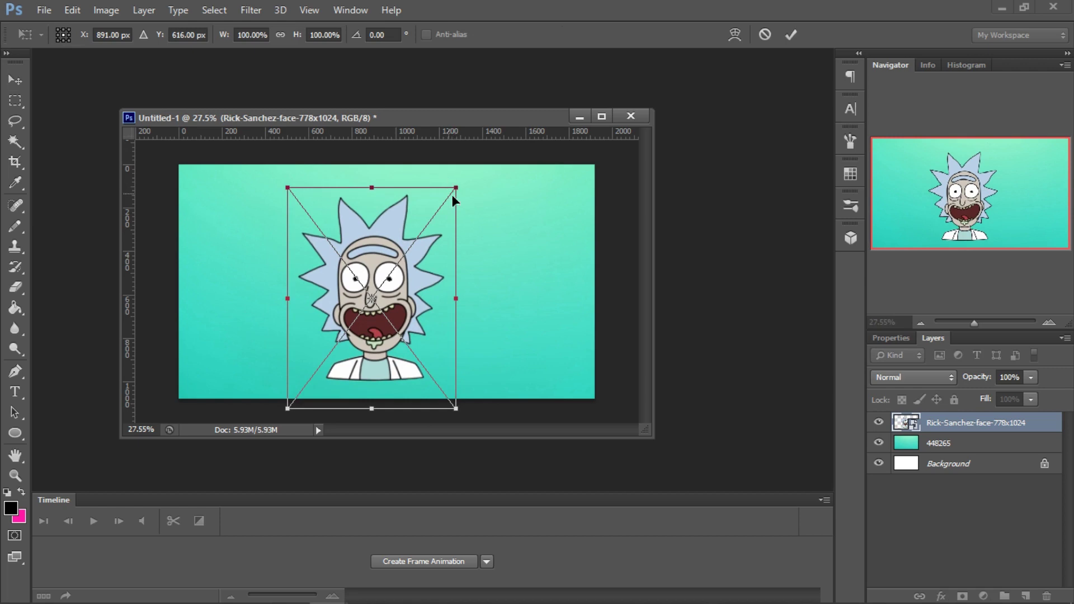
left_click_drag(463, 190, 436, 236)
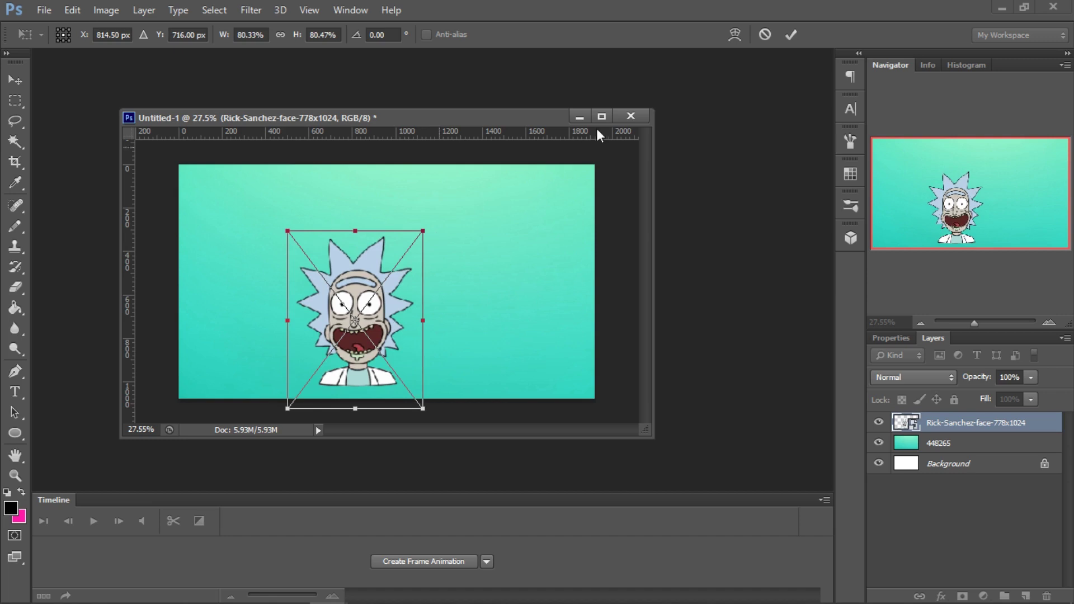
left_click(791, 34)
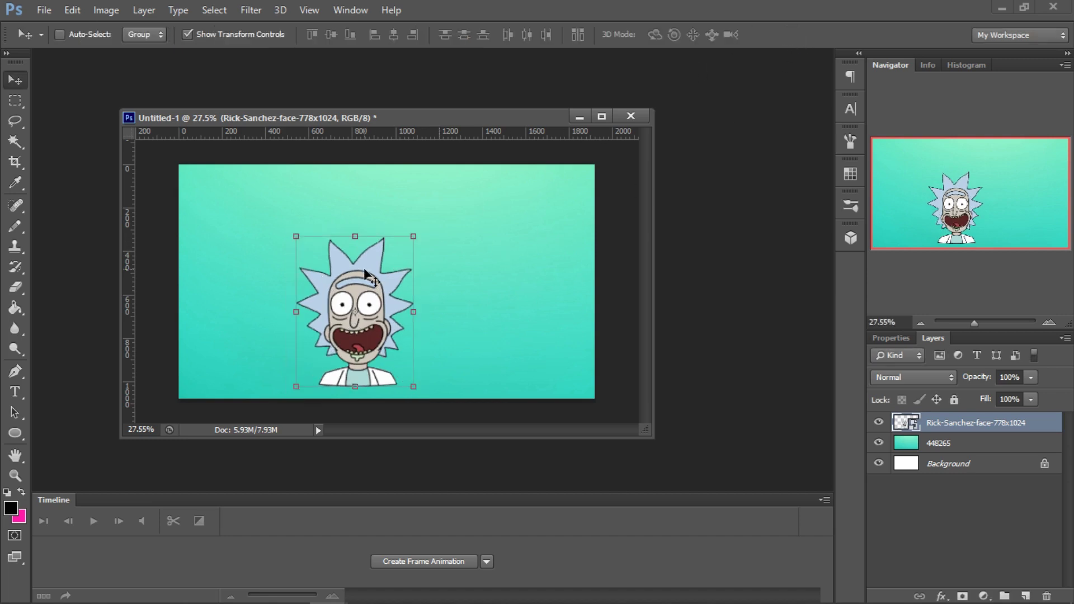
left_click_drag(365, 271, 386, 241)
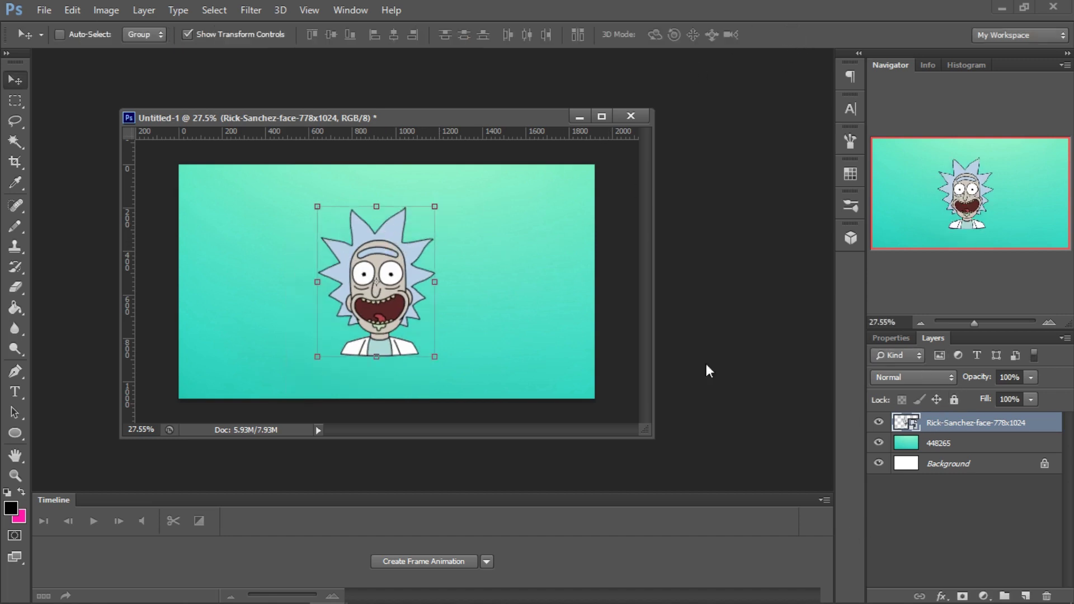
Nudge the Rick face lower left and select it together with the Background layer.
left_click(12, 101)
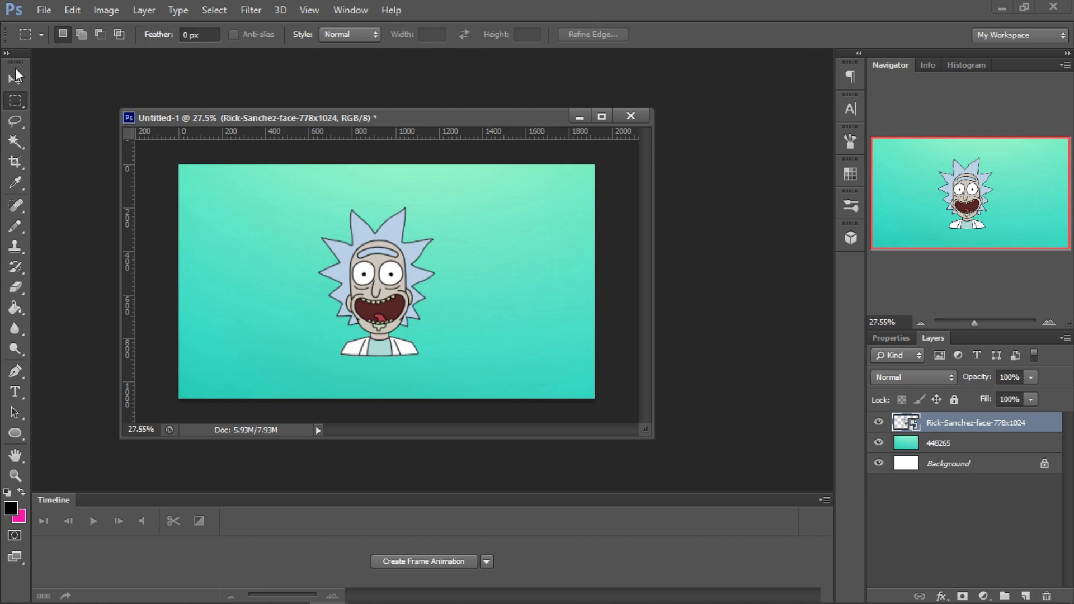
left_click(15, 72)
left_click_drag(328, 297, 297, 258)
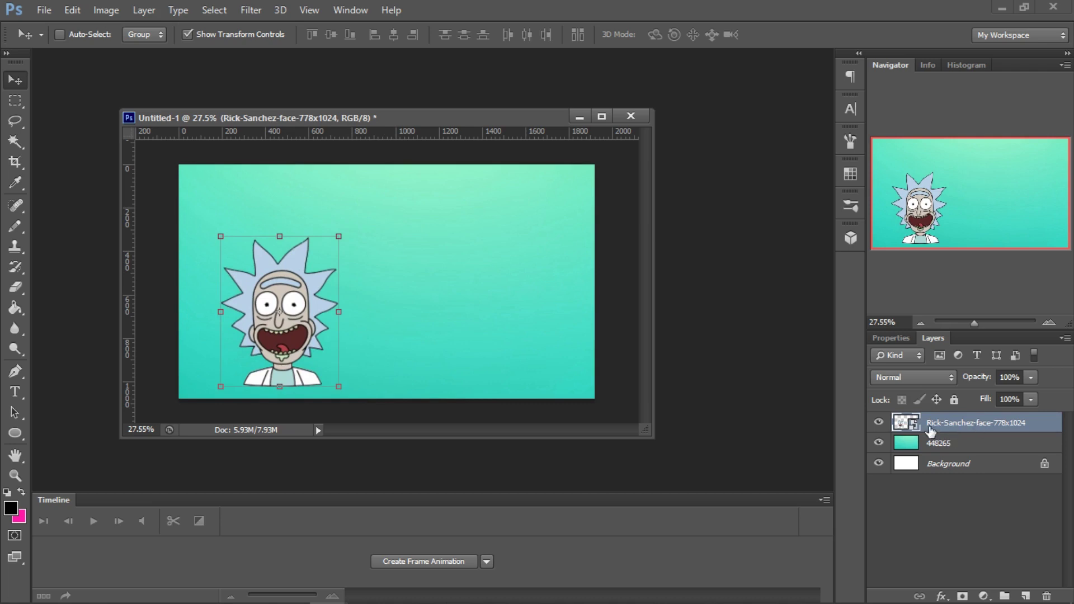
left_click(948, 472, "shift")
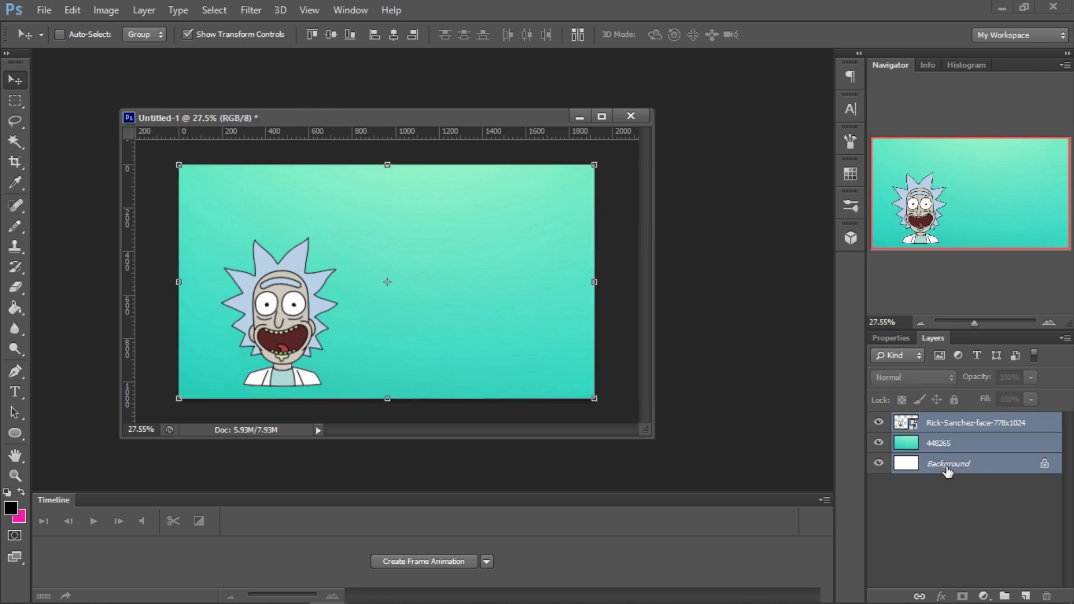
left_click(931, 421)
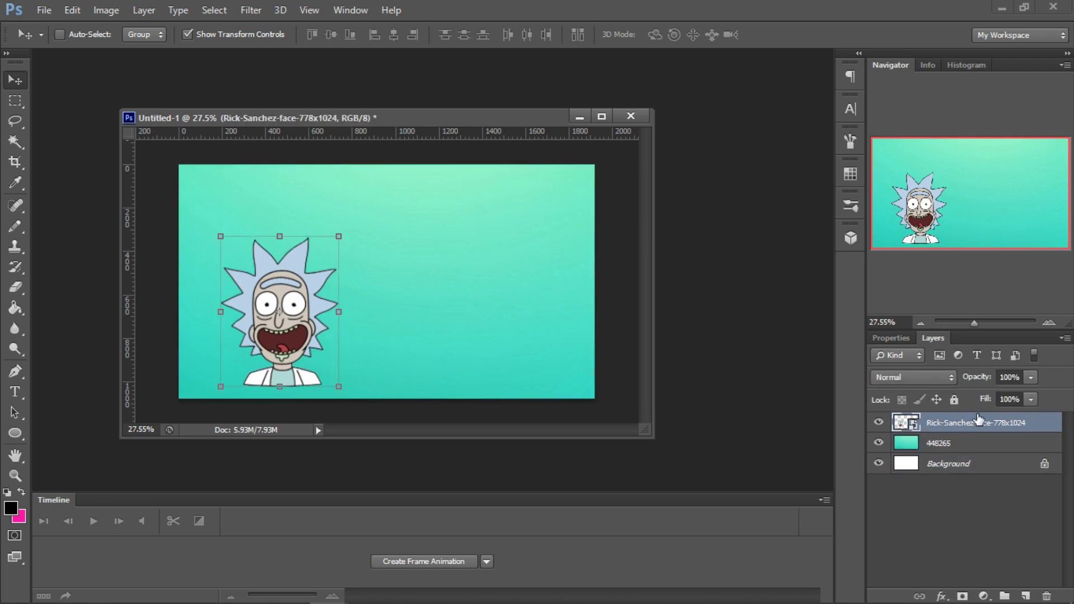
left_click(958, 467, "ctrl")
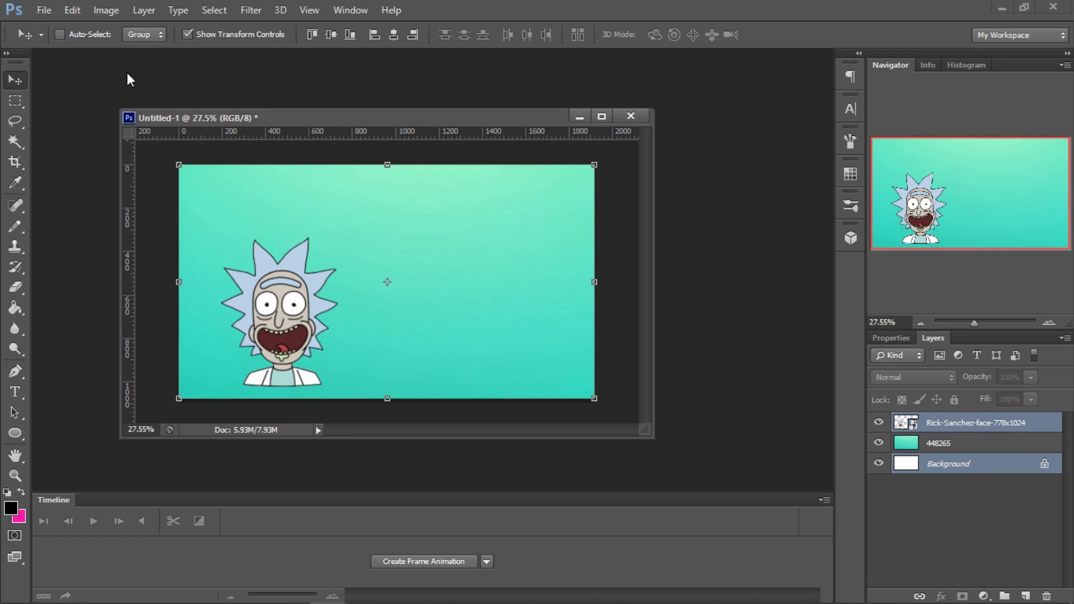
Align the Rick face to the canvas's horizontal and vertical centres.
left_click(21, 99)
left_click(14, 80)
left_click(395, 35)
left_click(328, 40)
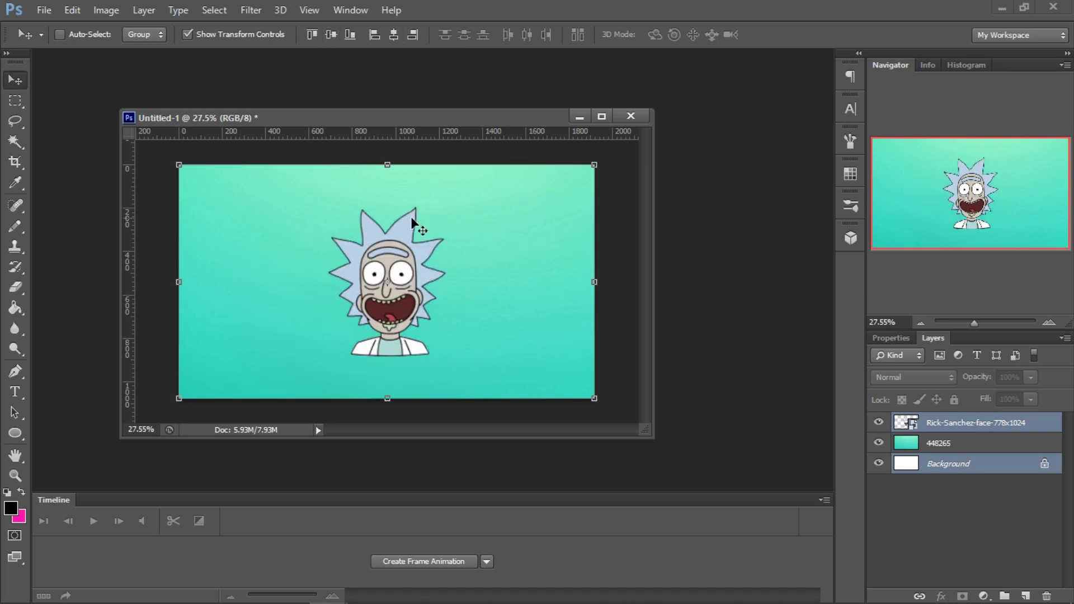
left_click(15, 102)
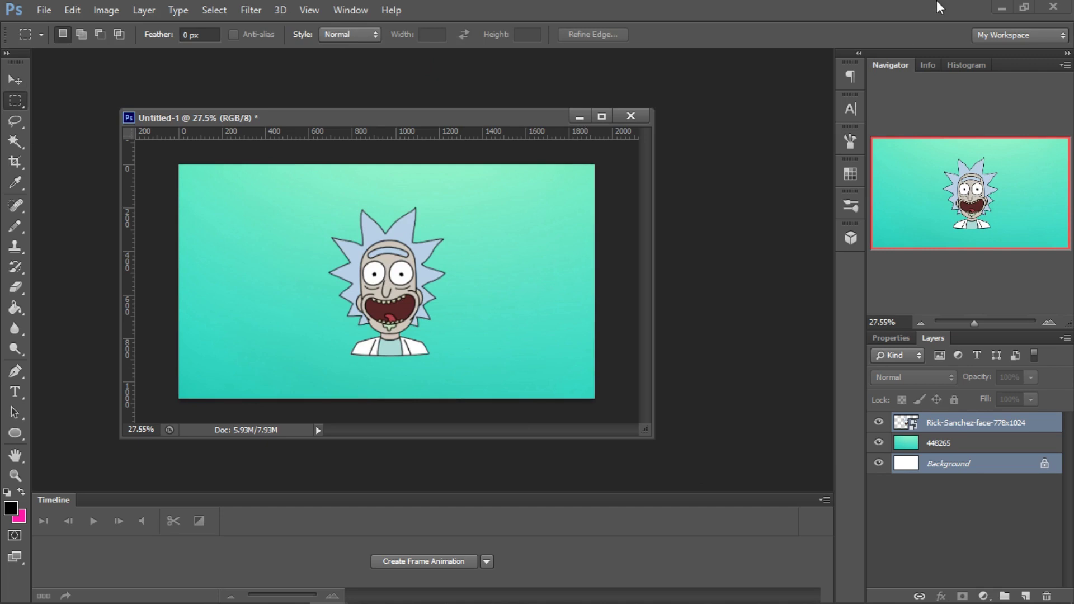
Hide the Rick face layer, minimise Photoshop and close the Rick image tab.
left_click(878, 422)
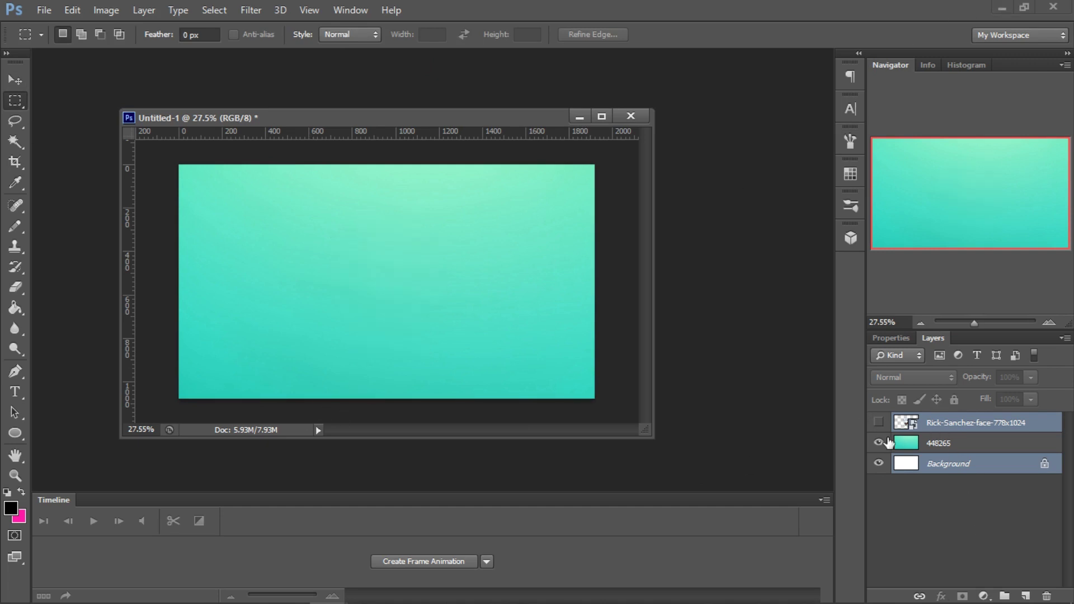
left_click(1001, 7)
left_click(695, 36)
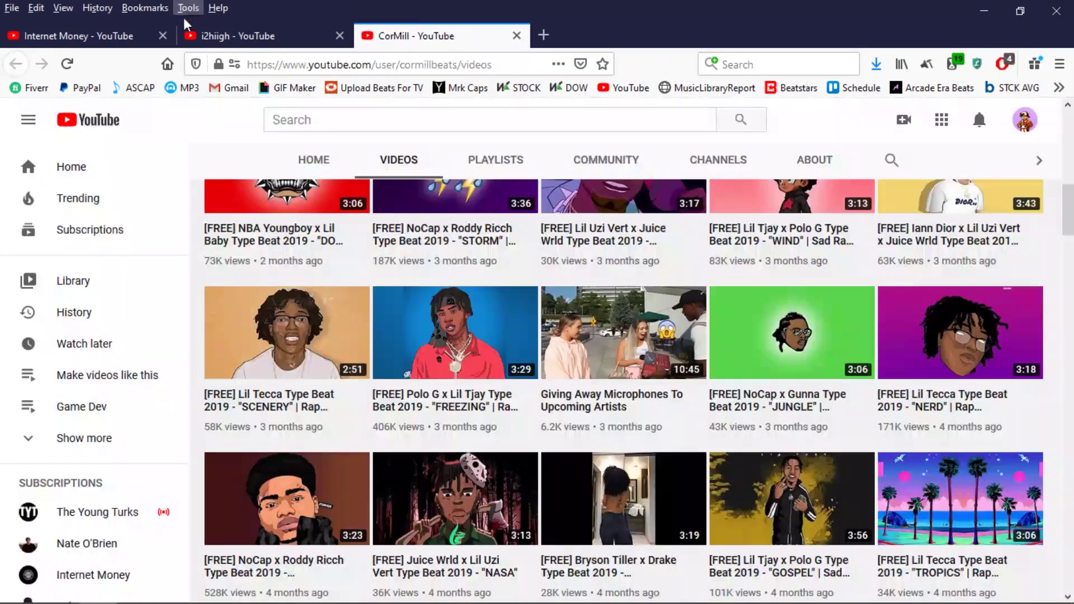
Browse the Internet Money channel's Videos page, then open a blank new tab.
left_click(67, 38)
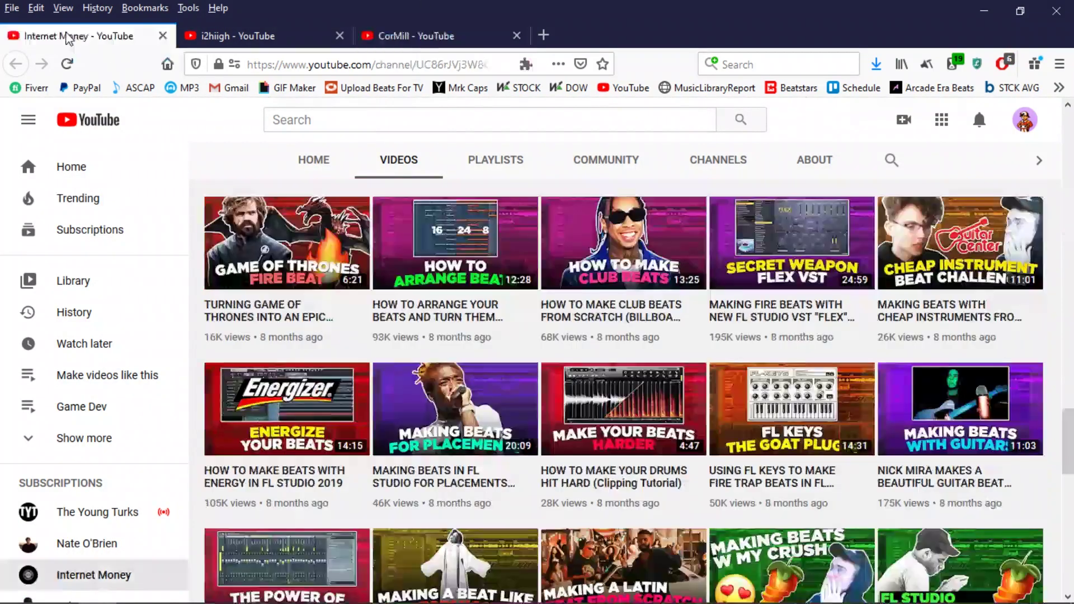
scroll(562, 410, "down", 3)
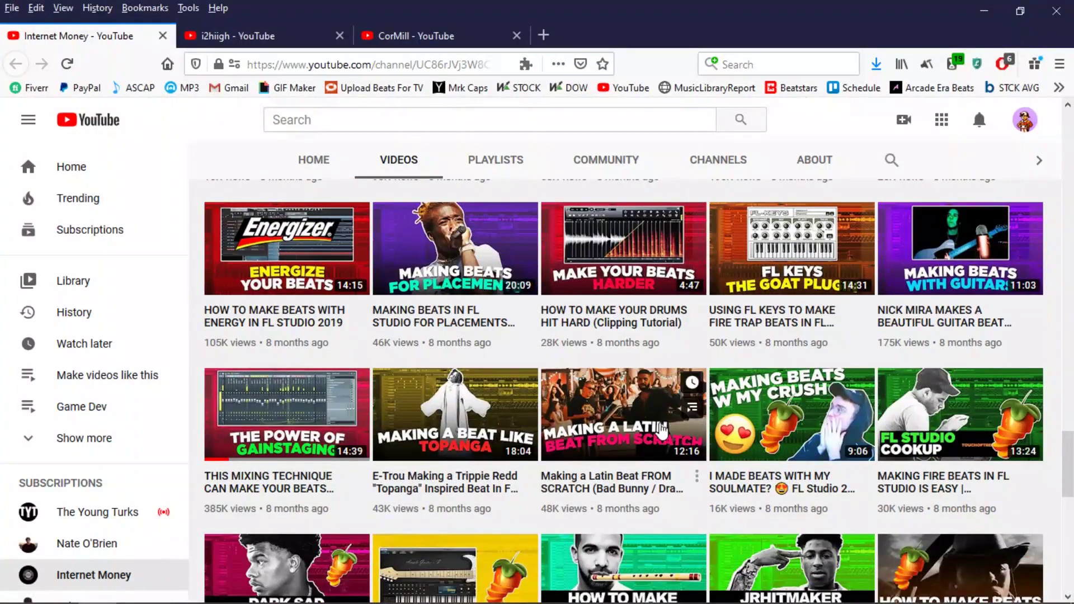
scroll(784, 319, "down", 4)
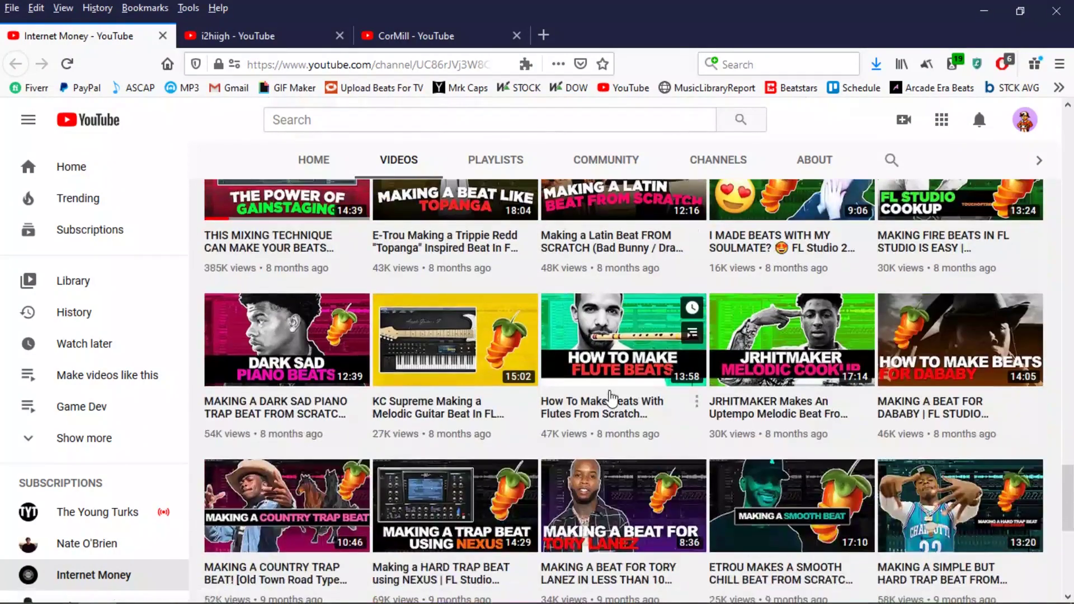
scroll(741, 343, "up", 3)
scroll(741, 343, "down", 4)
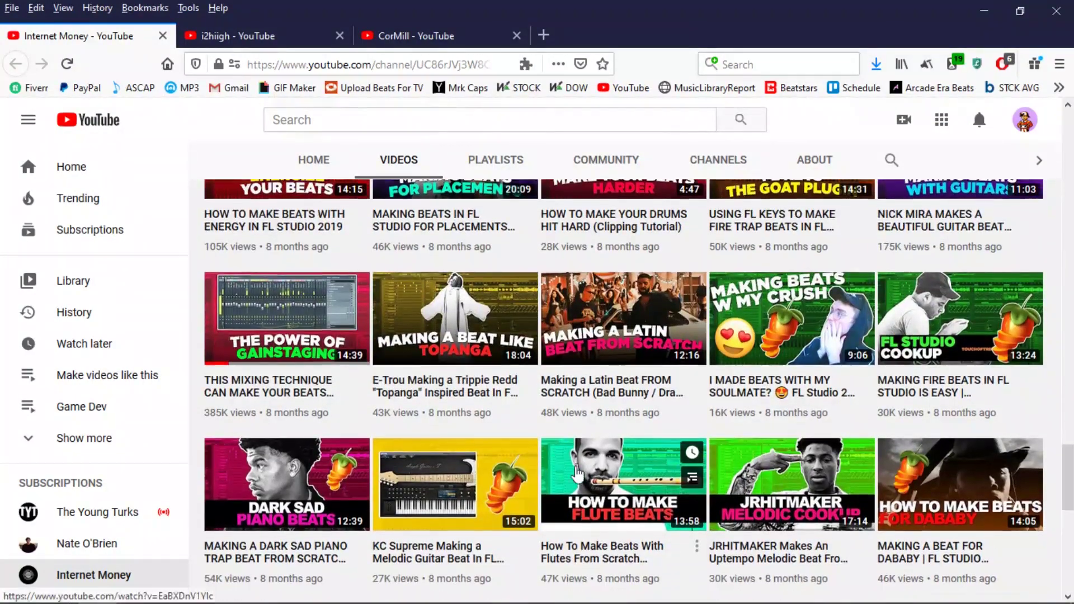
scroll(767, 345, "up", 6)
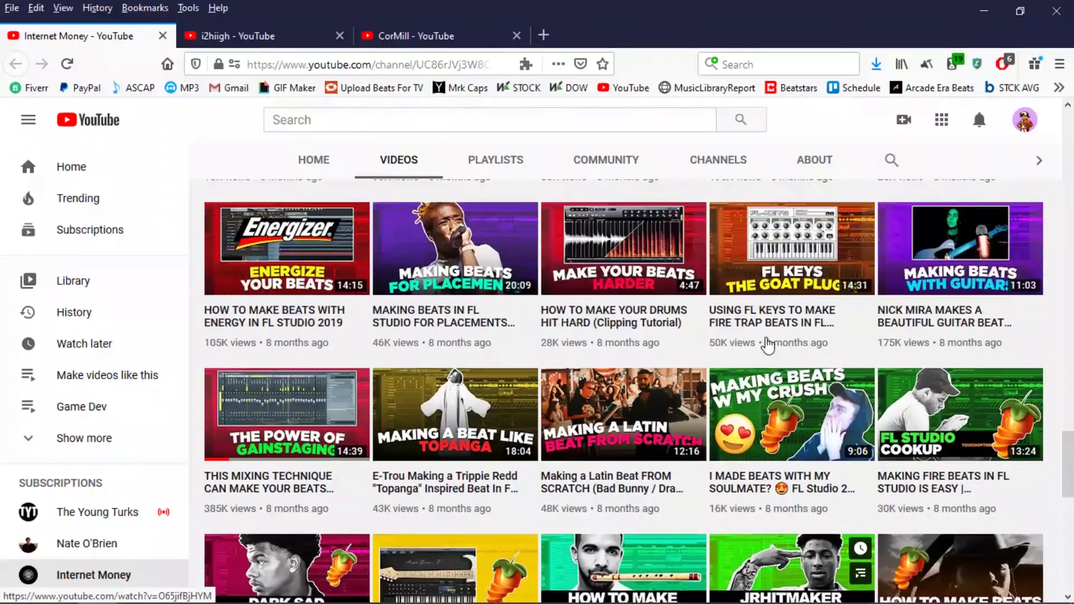
scroll(688, 481, "down", 3)
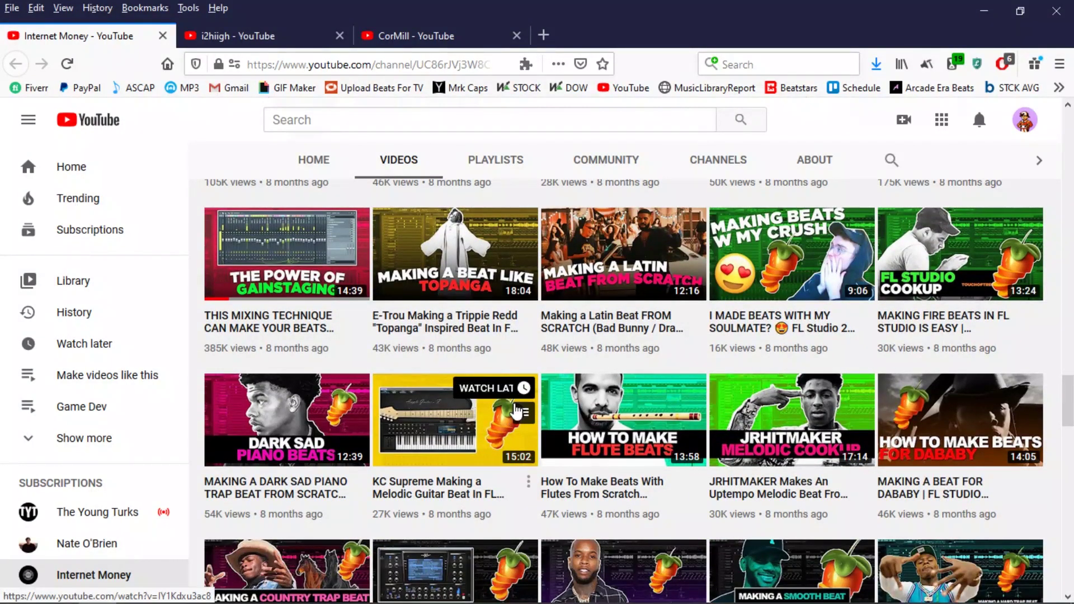
scroll(502, 431, "up", 3)
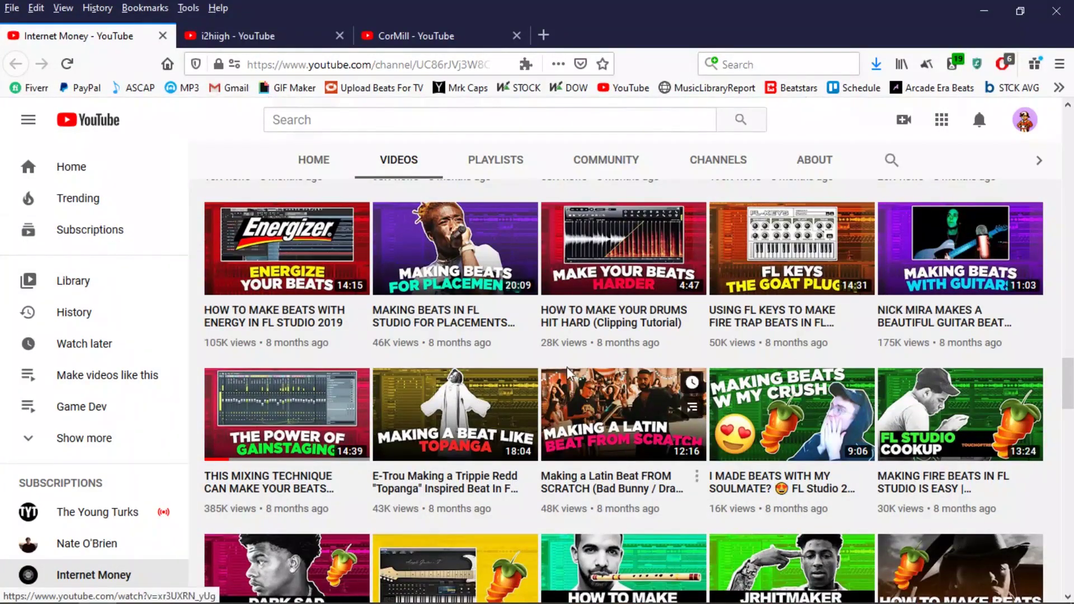
scroll(699, 268, "down", 4)
scroll(742, 403, "up", 3)
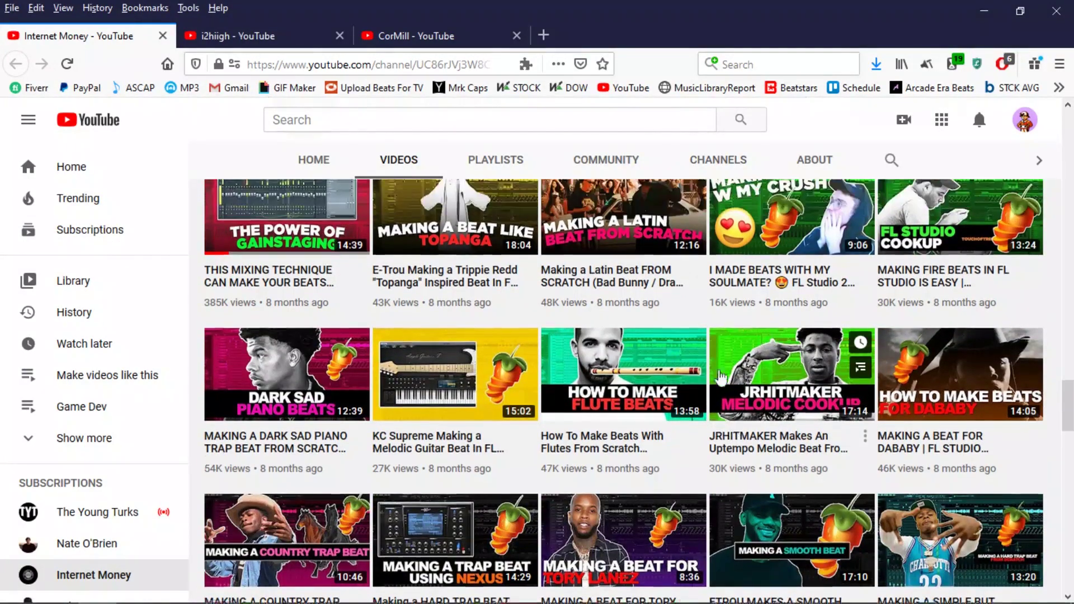
scroll(547, 391, "down", 7)
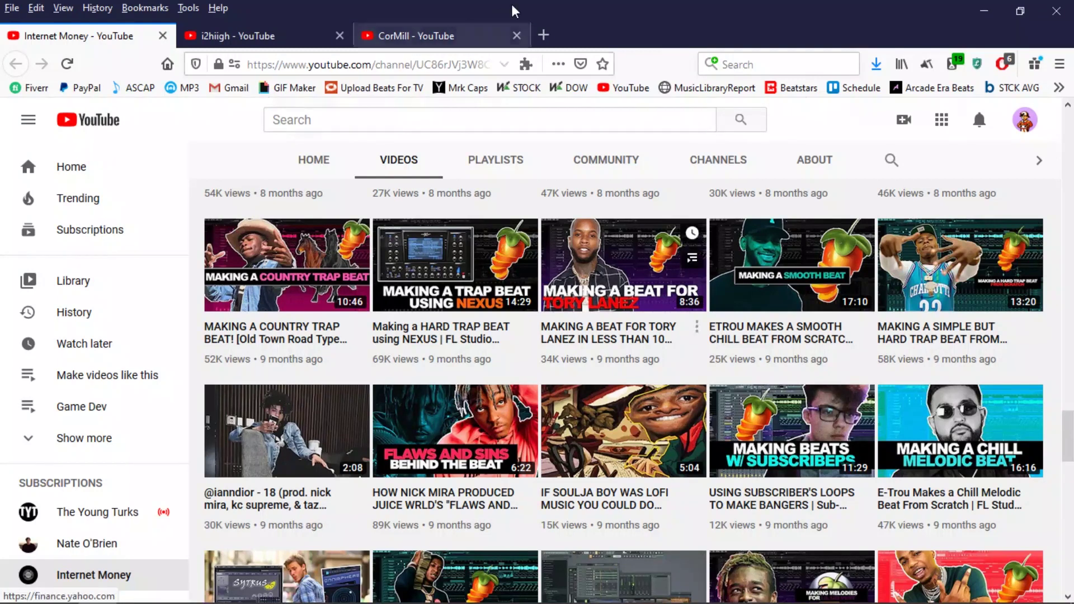
left_click(543, 35)
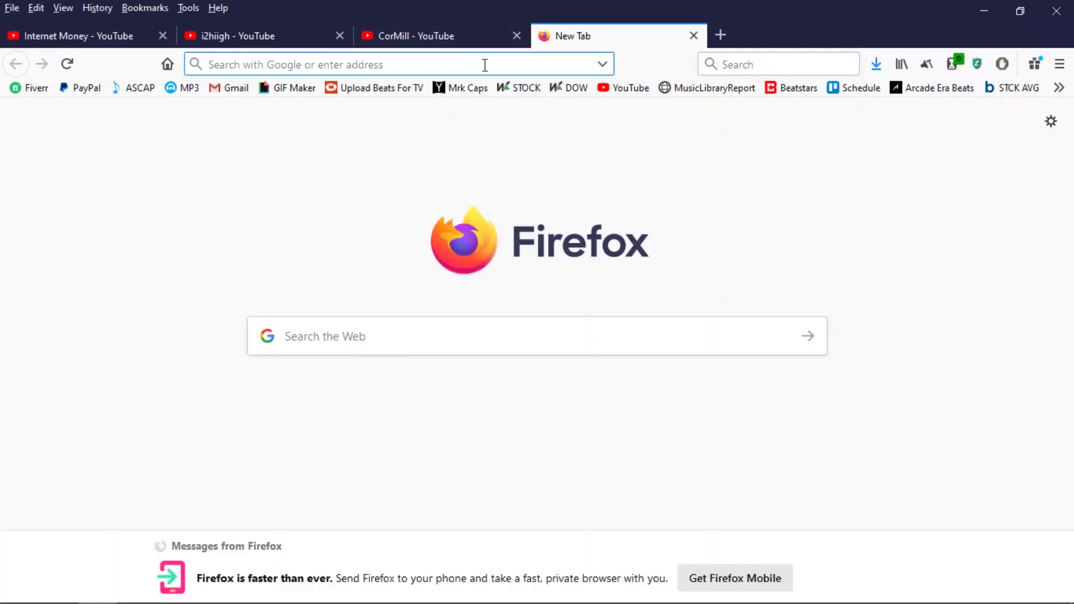
Search Google Images for 'fl studio 1920x1080' and preview the 'What Is FL Studio?' result.
type("fl studio 1920x1080")
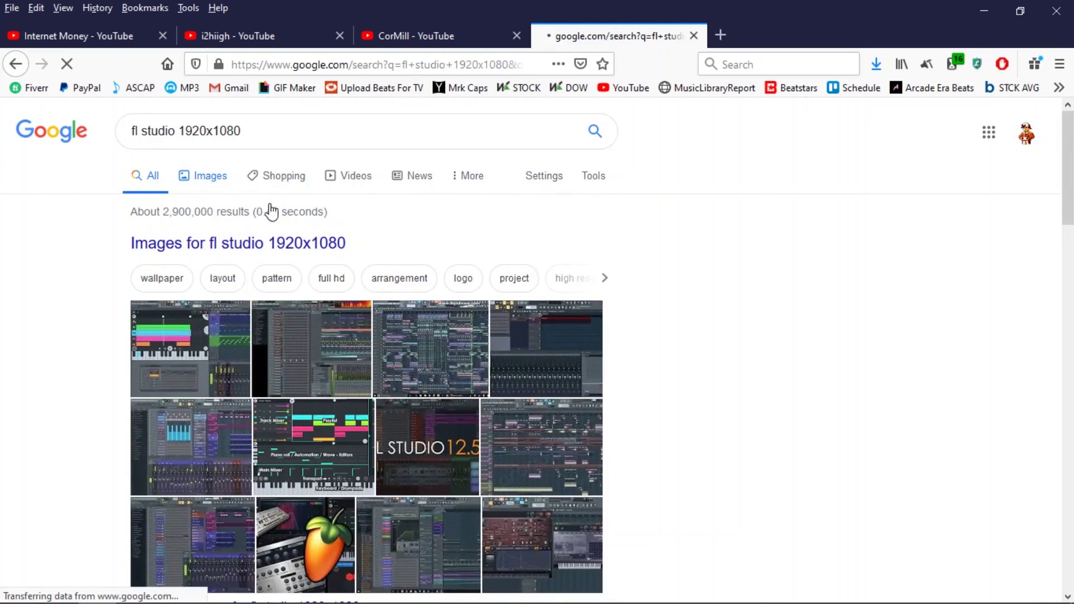
scroll(549, 359, "down", 2)
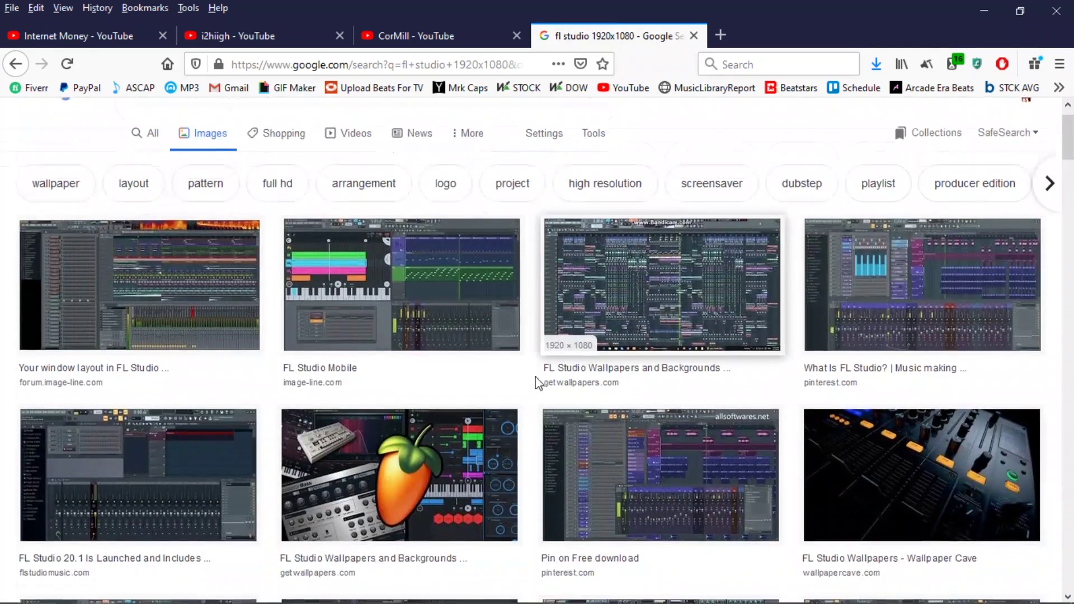
scroll(536, 367, "down", 2)
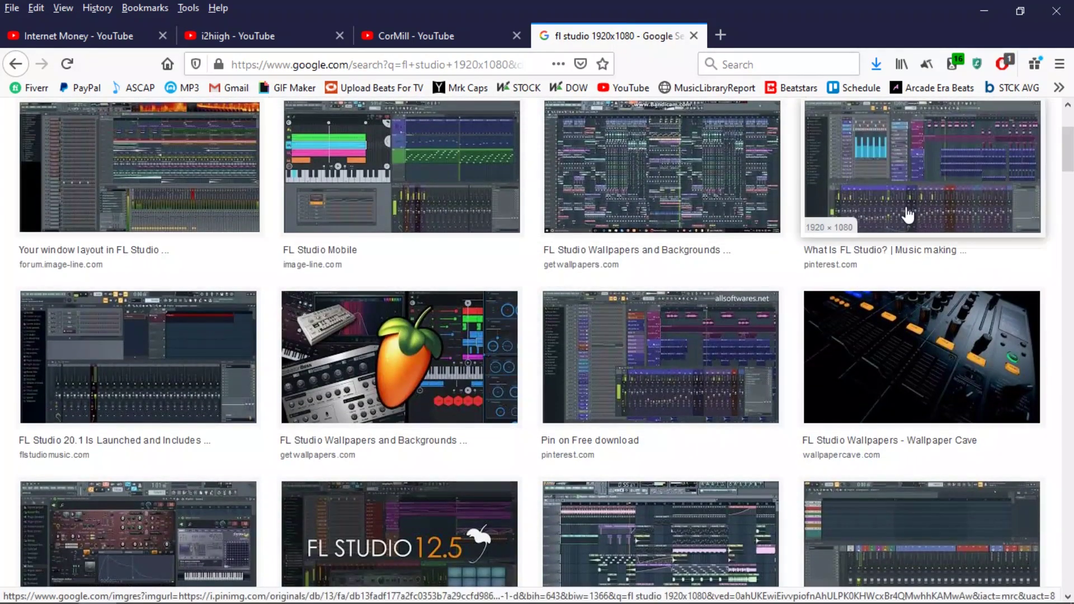
left_click(850, 168)
right_click(752, 191)
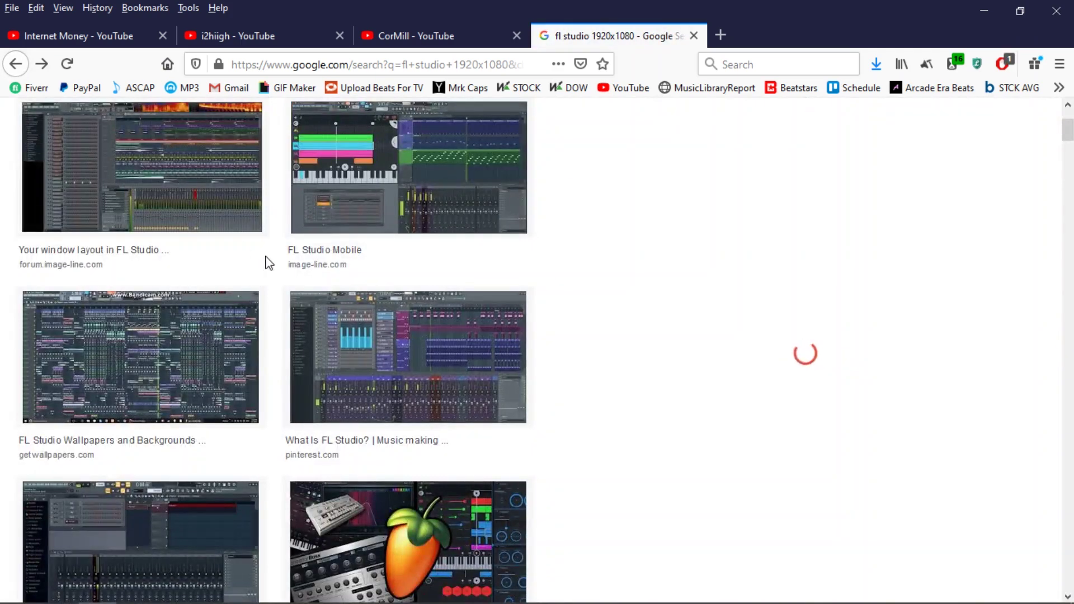
left_click(467, 305)
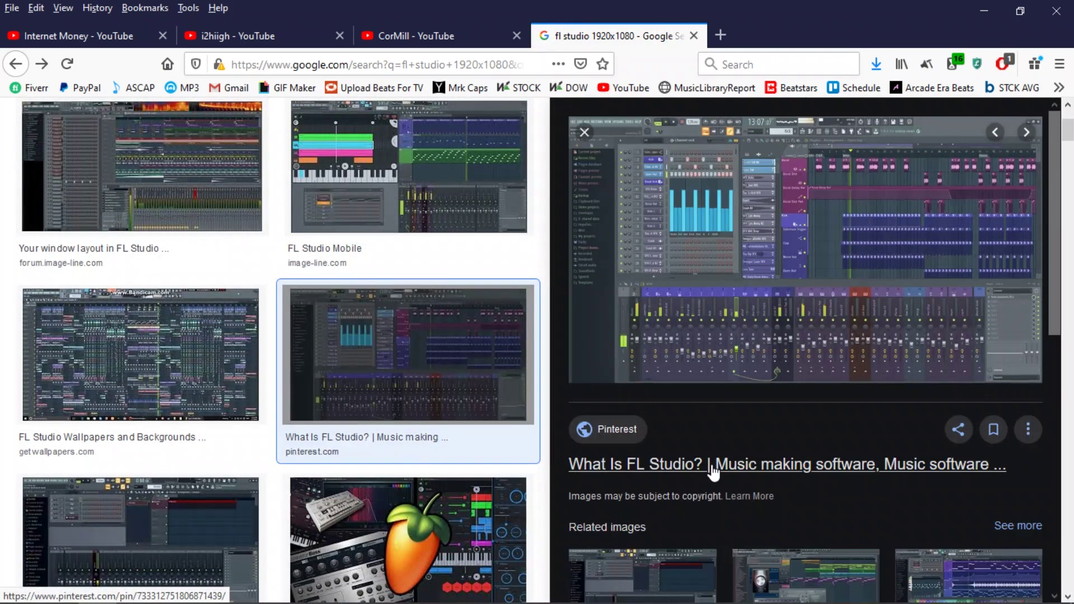
left_click(584, 132)
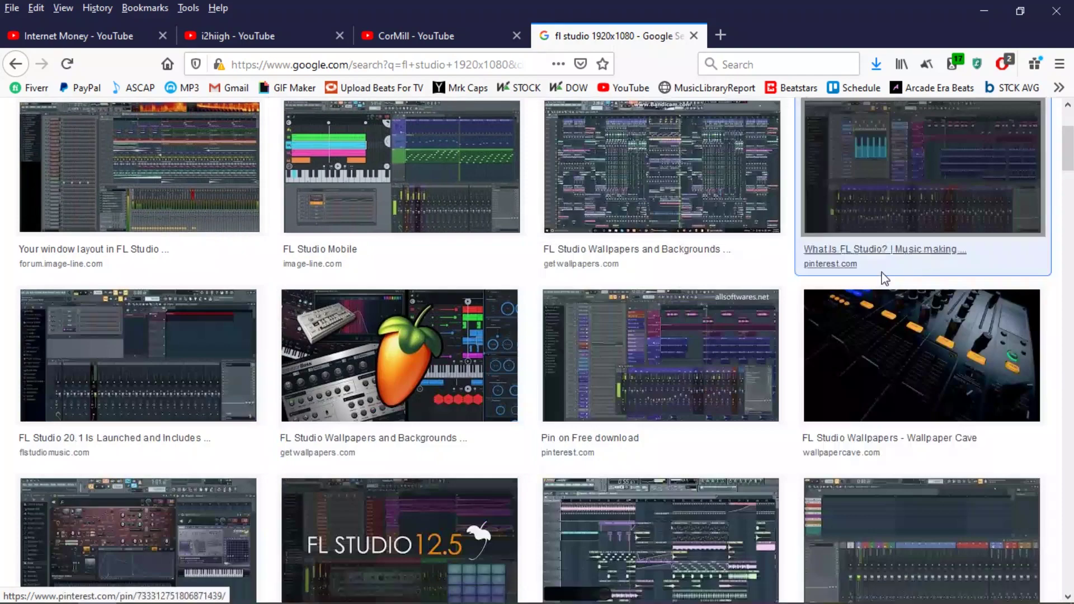
scroll(653, 280, "down", 4)
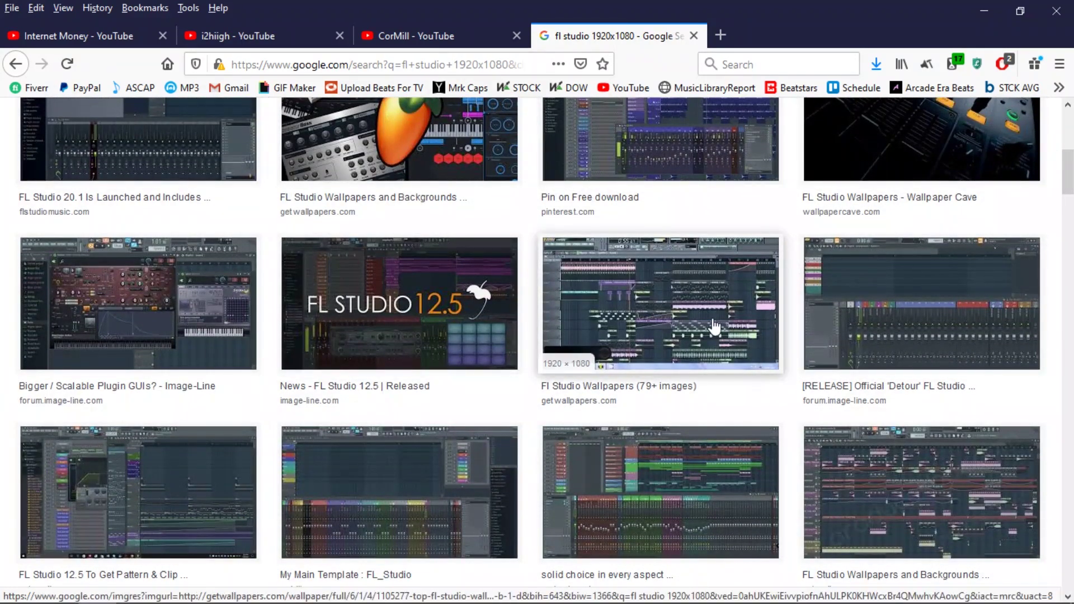
Open the 'Detour' FL Studio screenshot full size as vXp2lc6.png and begin saving it.
left_click(876, 326)
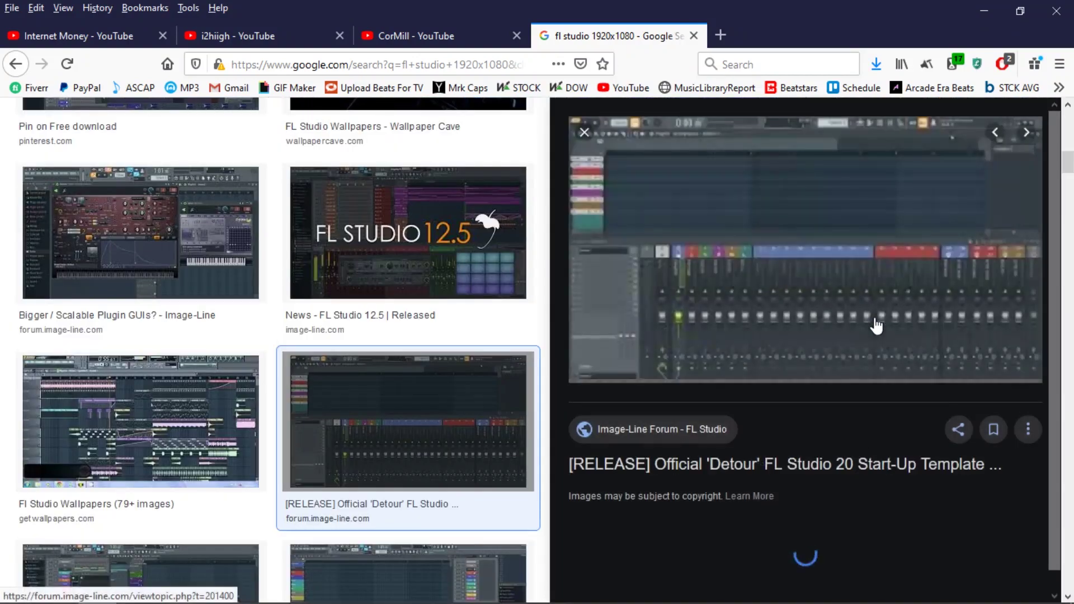
right_click(733, 232)
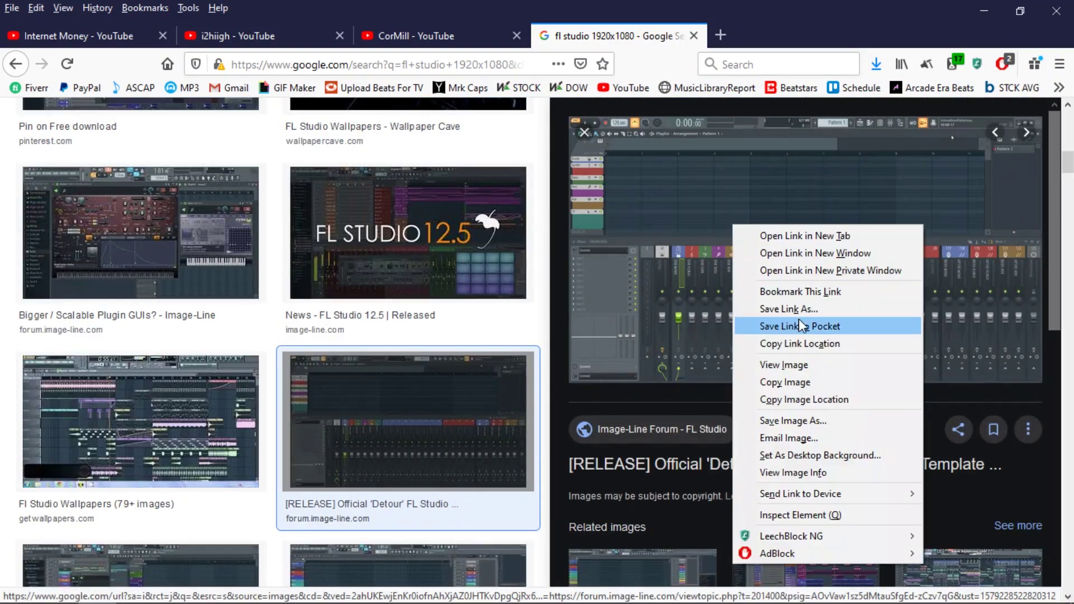
left_click(794, 366)
right_click(510, 263)
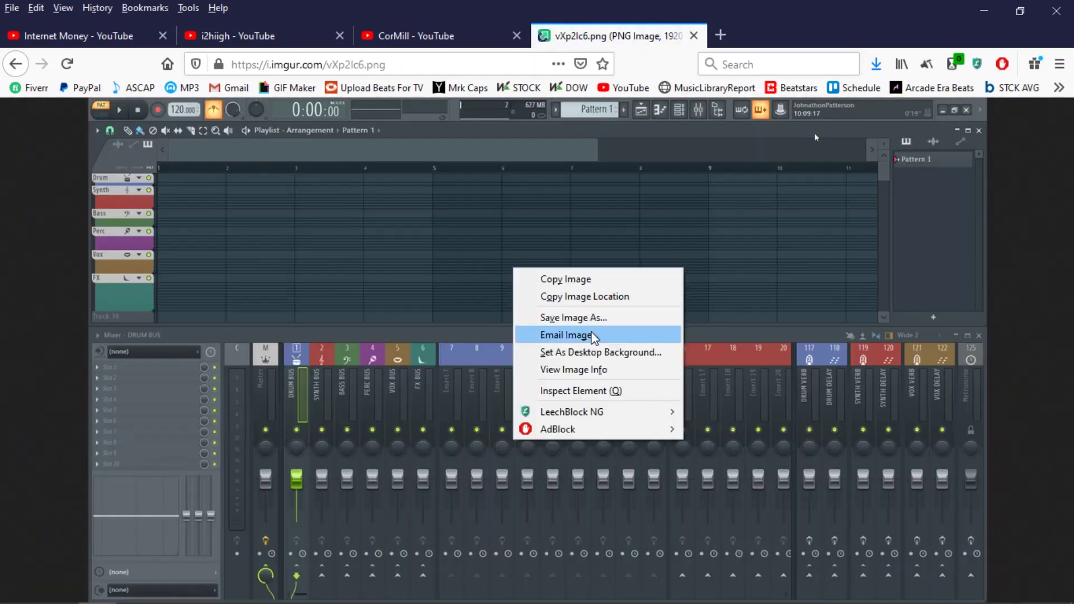
left_click(589, 315)
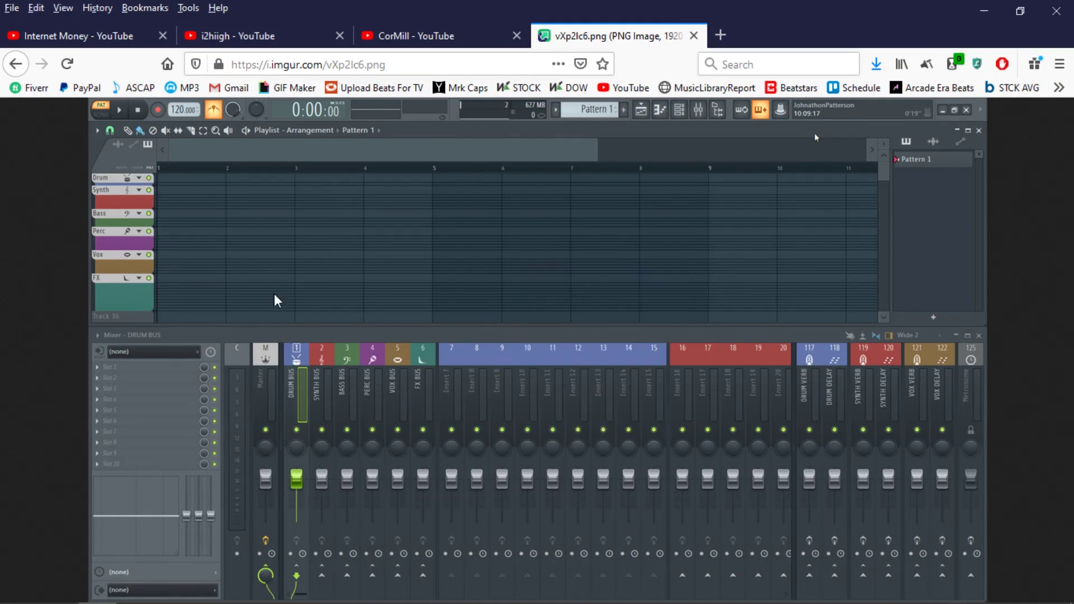
Save the FL Studio screenshot and delete the old character and gradient layers.
left_click(430, 317)
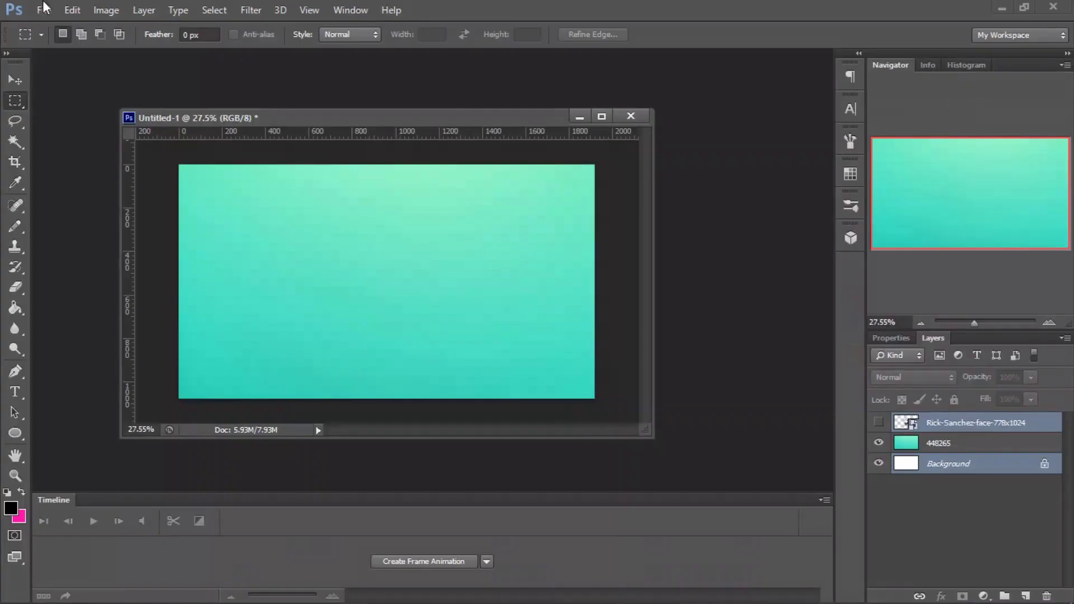
left_click(44, 10)
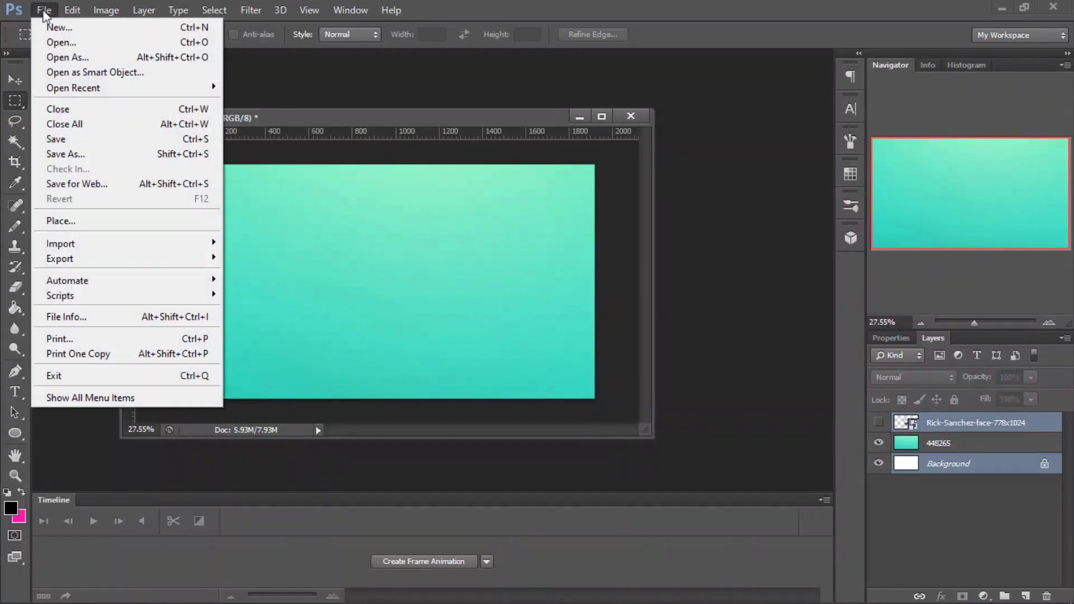
left_click(934, 399)
key("Delete")
key("Delete")
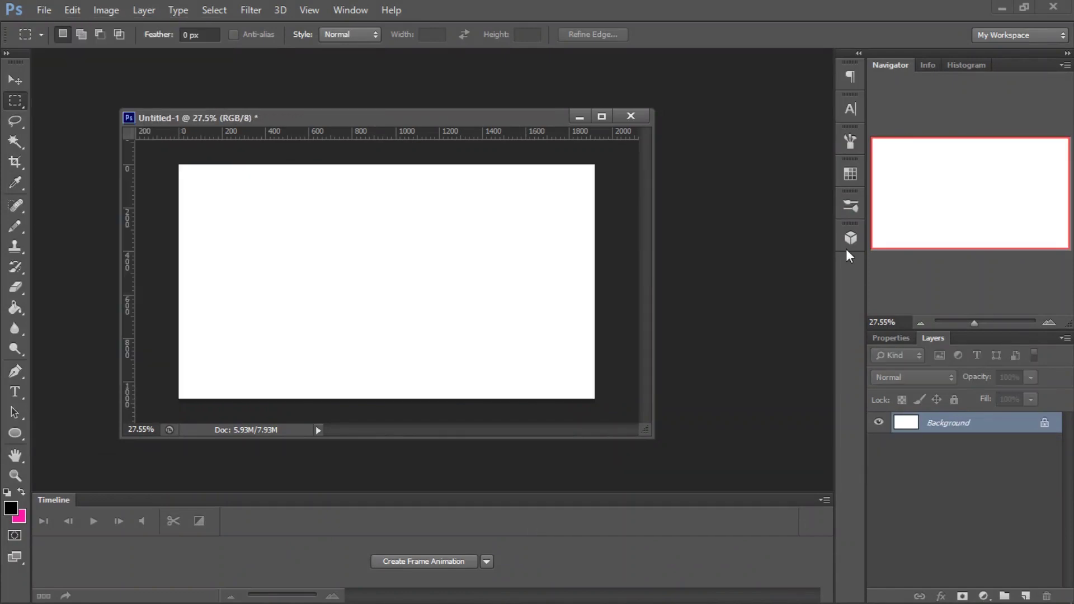
Place vXp2lc6.png into Untitled-1 and commit it.
left_click(44, 10)
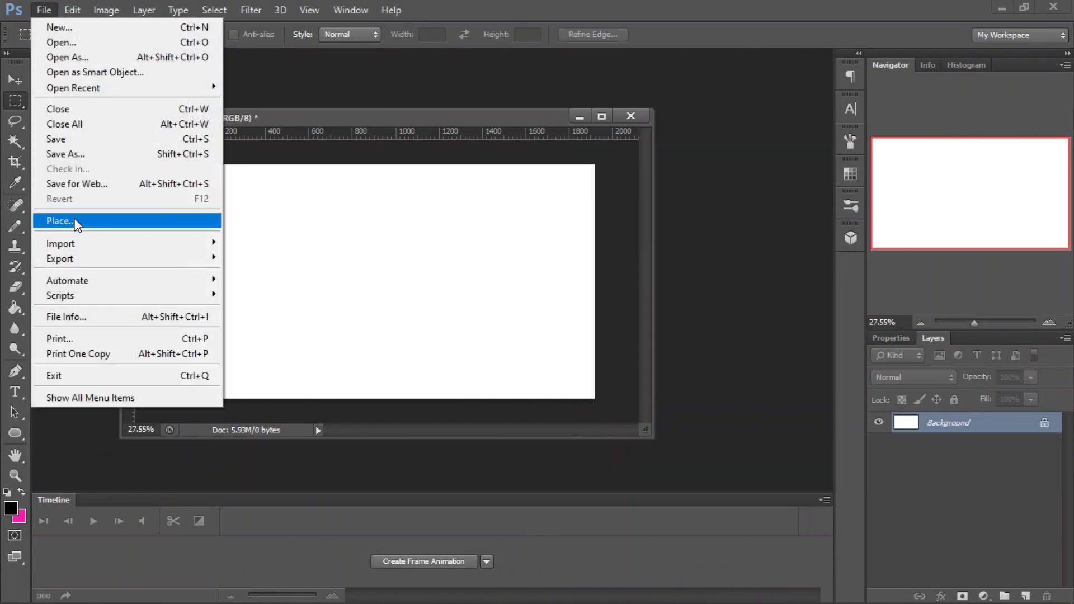
left_click(75, 222)
double_click(485, 154)
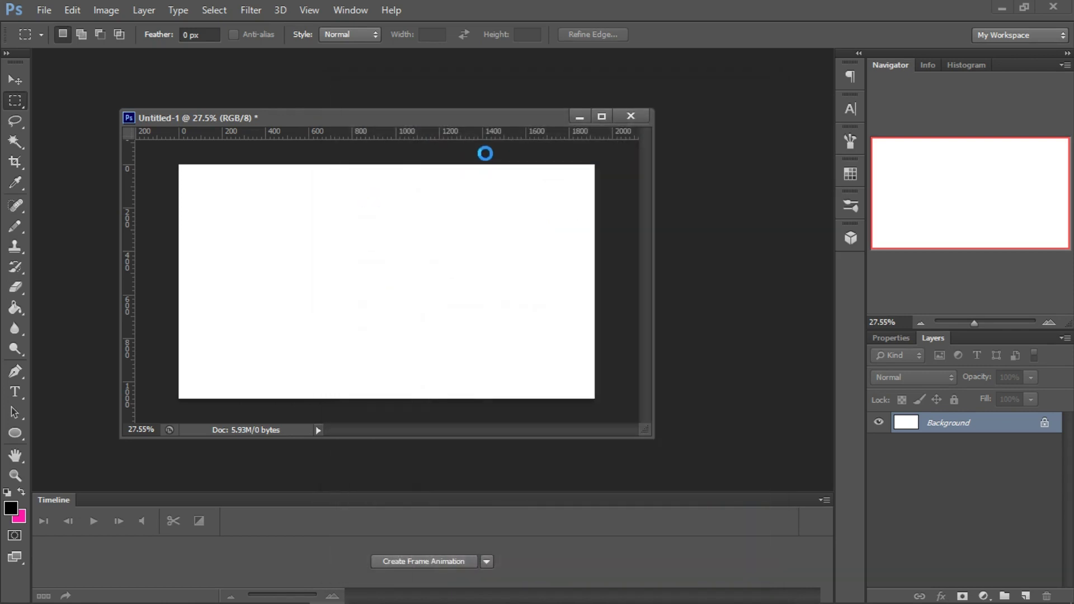
left_click(787, 31)
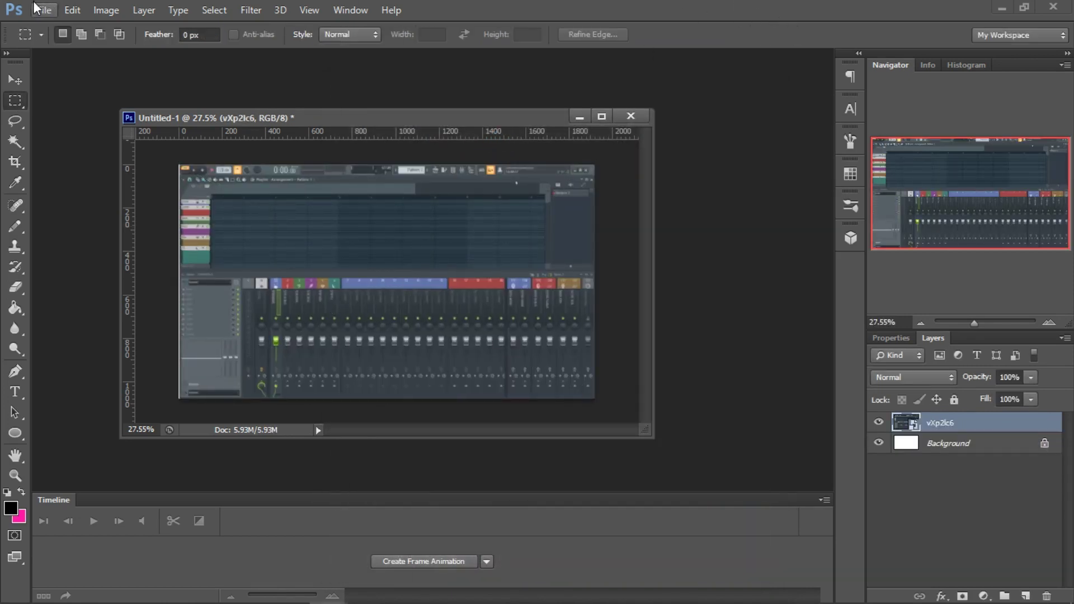
Enlarge the screenshot to about 103% so it covers the whole canvas.
left_click(15, 80)
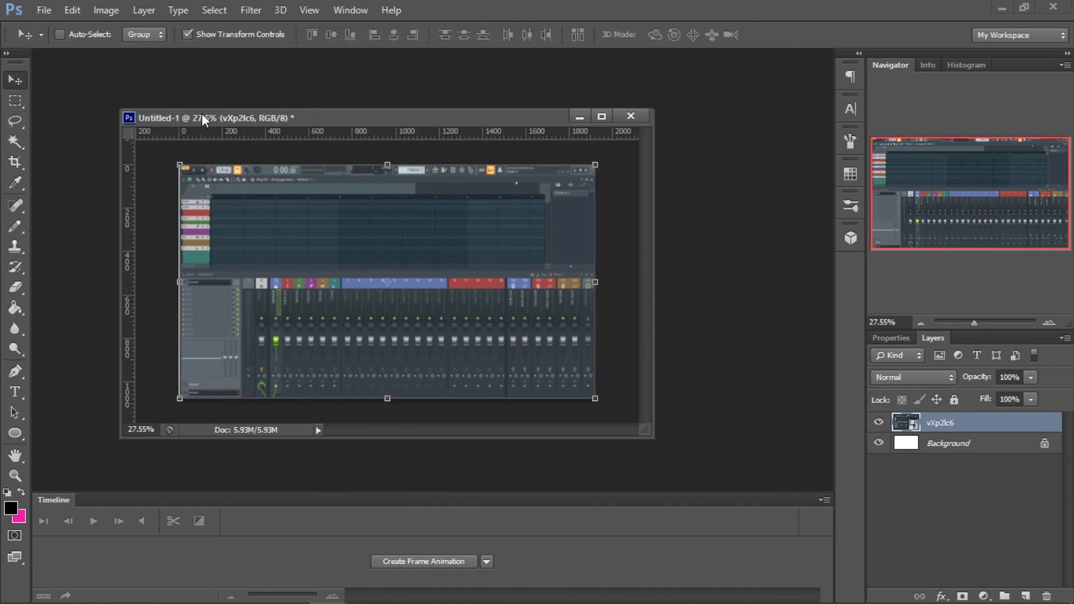
left_click_drag(177, 162, 169, 160)
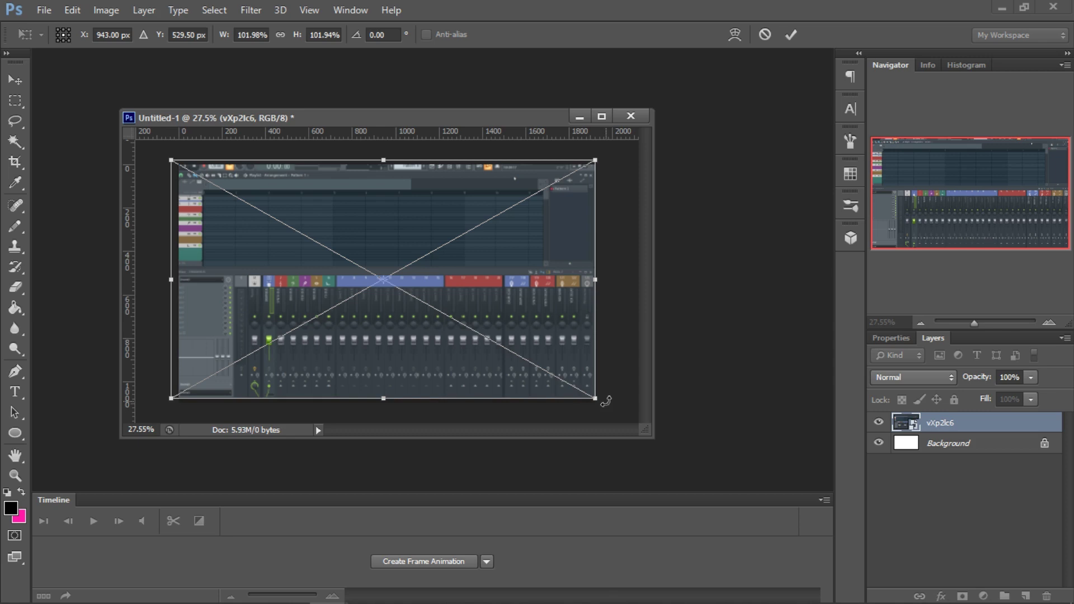
left_click_drag(600, 401, 615, 370)
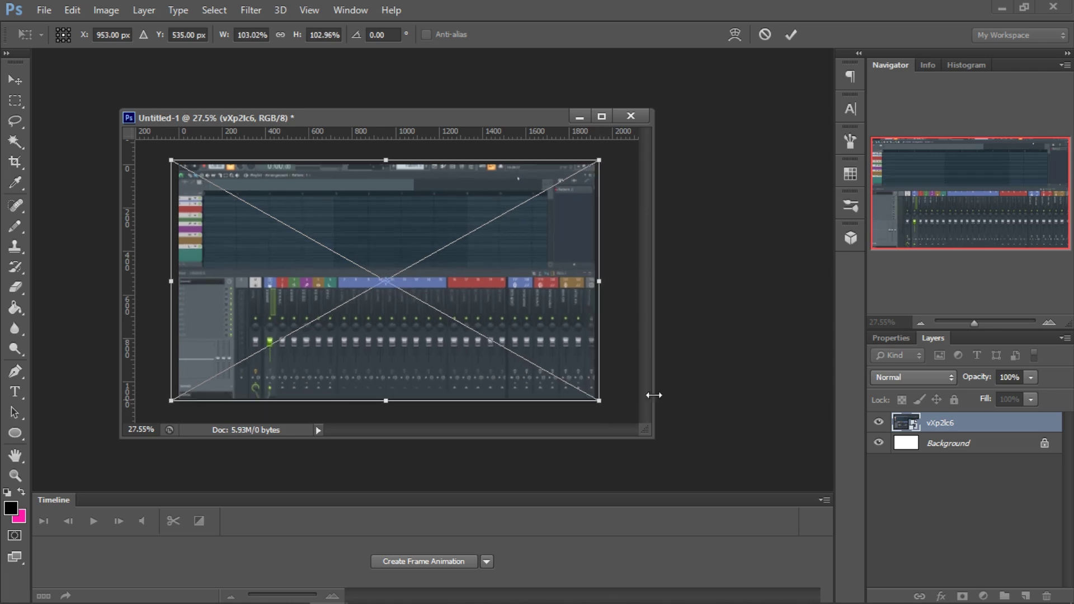
left_click(789, 35)
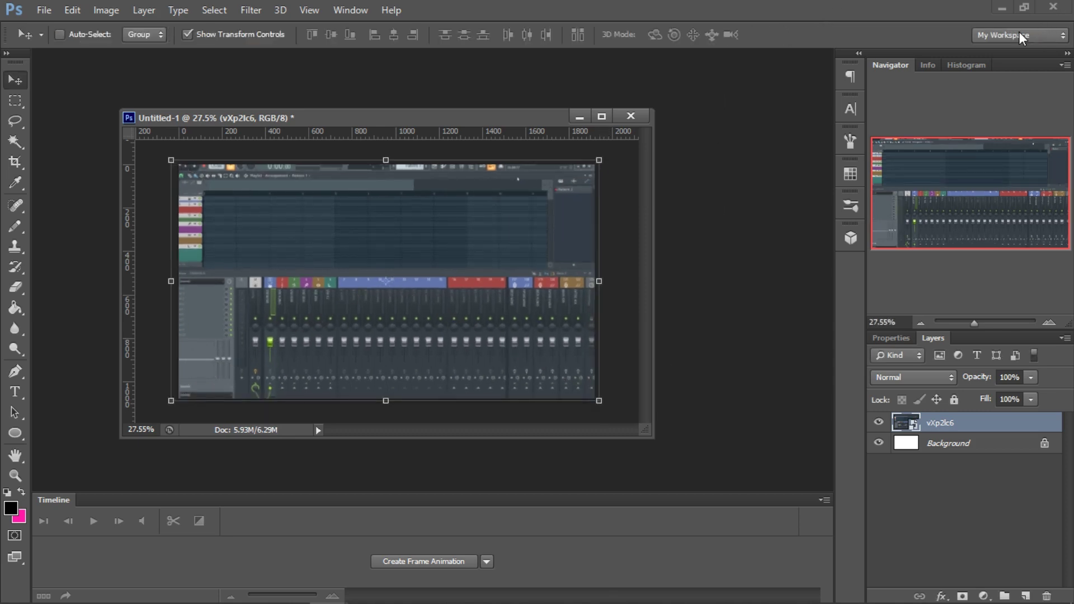
left_click(1001, 13)
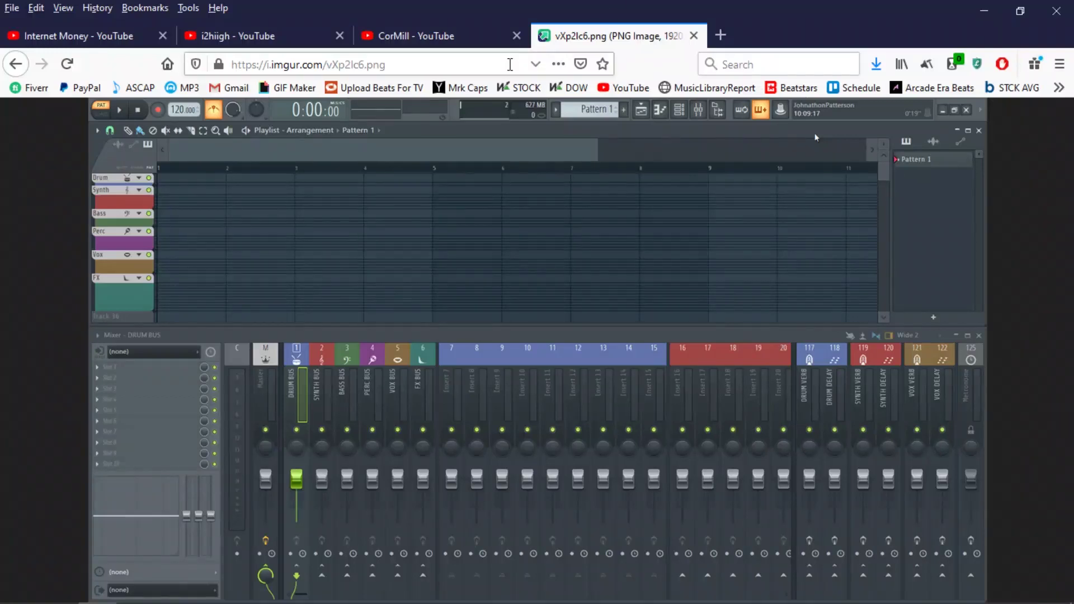
Search Google Images for 'dababy png' from the address bar.
left_click(509, 65)
type("dababy")
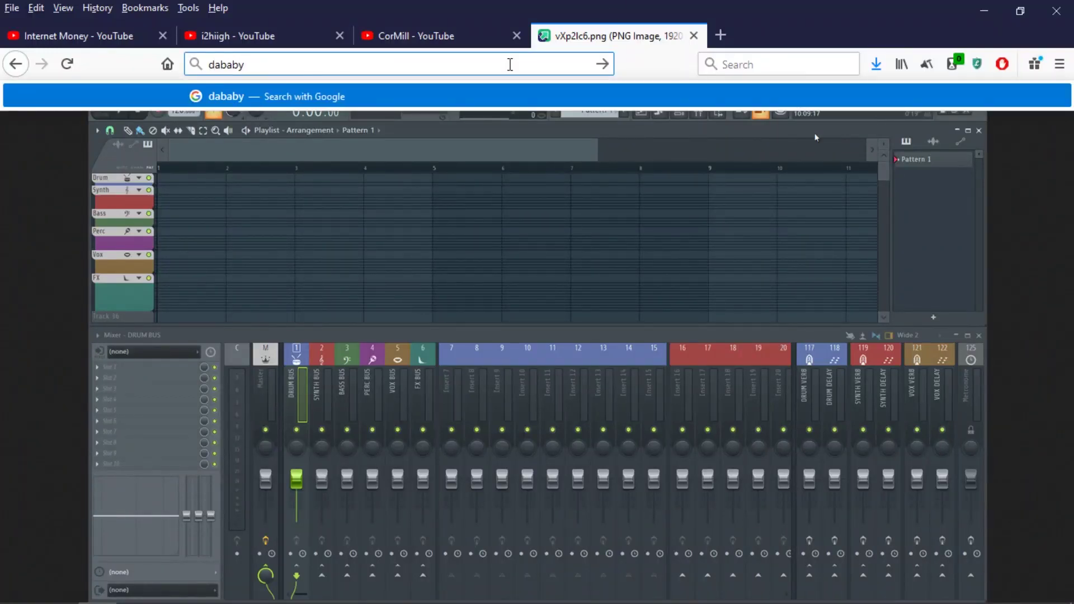
key("Return")
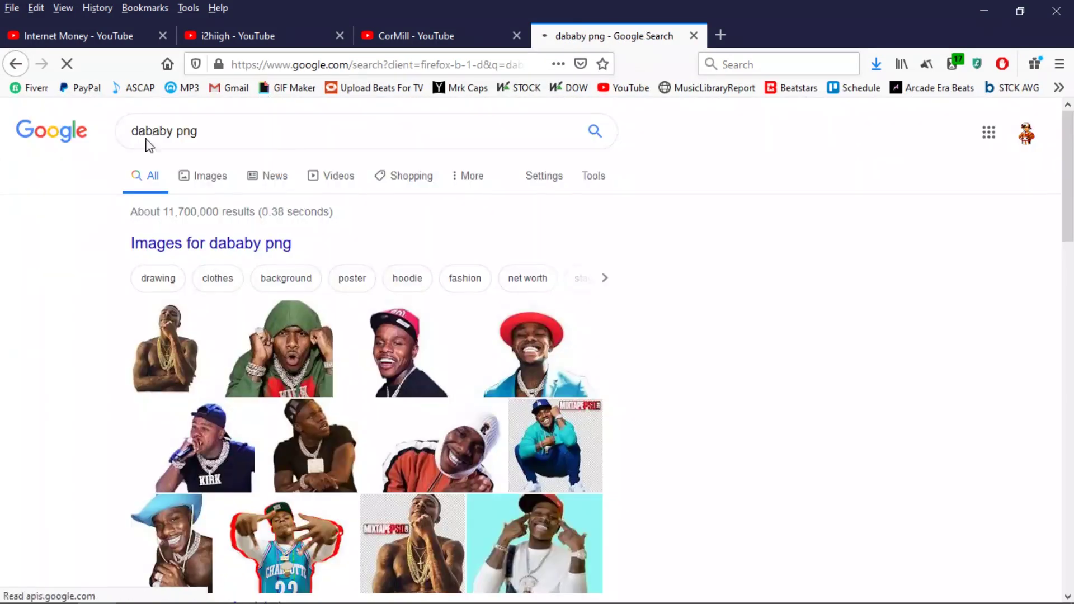
left_click(230, 183)
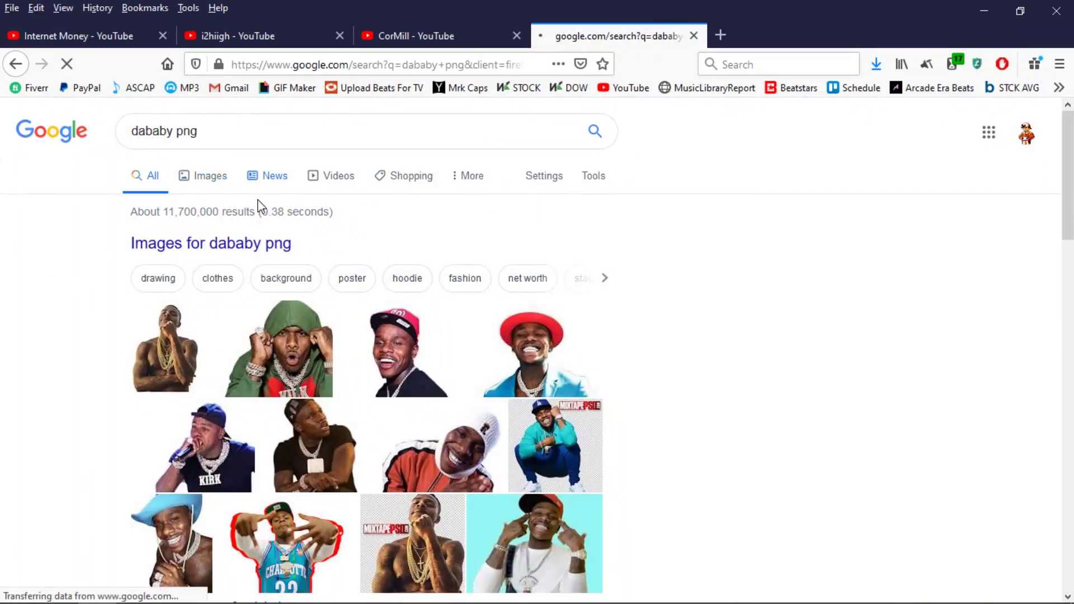
scroll(645, 458, "down", 3)
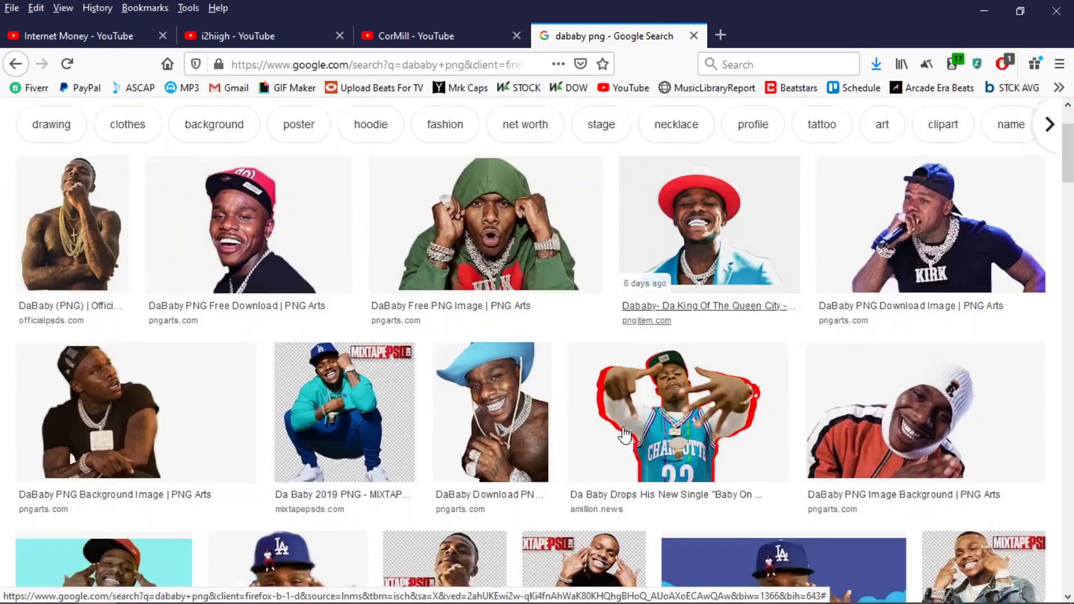
Save the full-size KIRK-shirt DaBaby image to the Desktop as DaBaby-PNG-Download-Image.png.
left_click(894, 195)
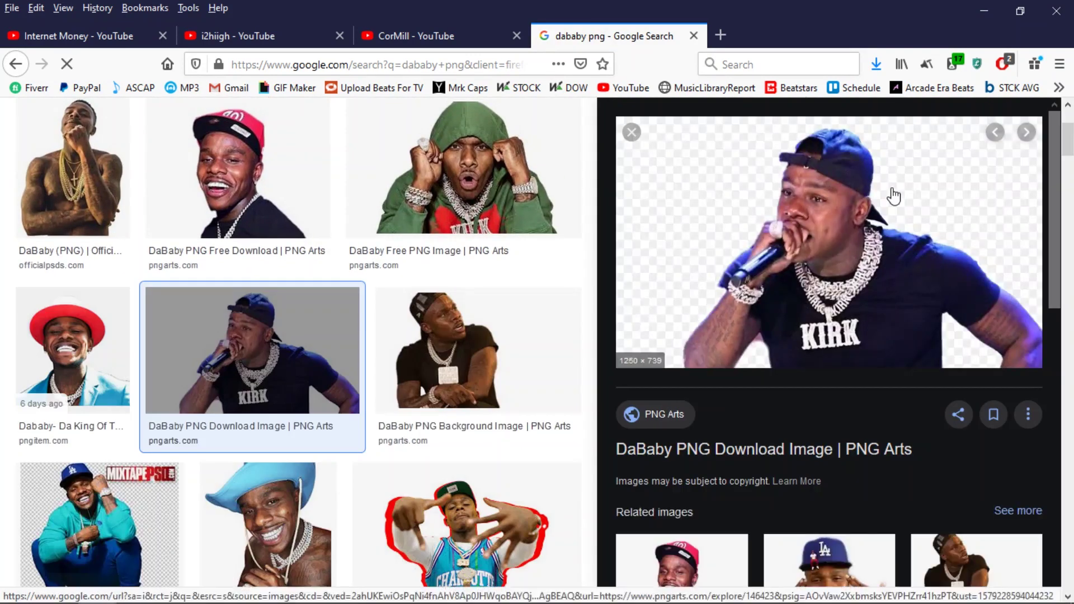
right_click(891, 203)
key("Escape")
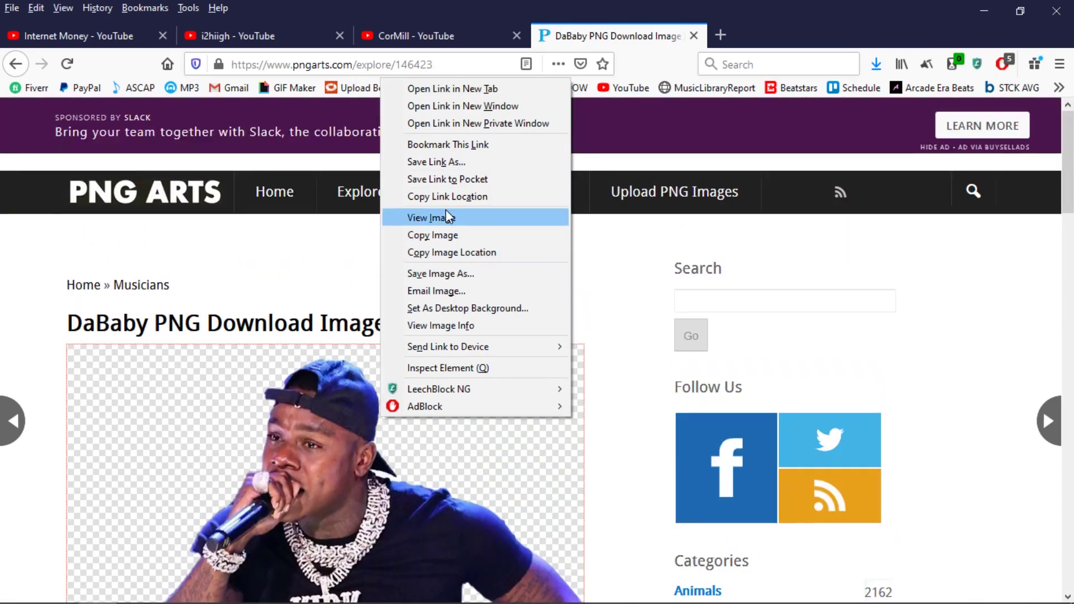
left_click(446, 217)
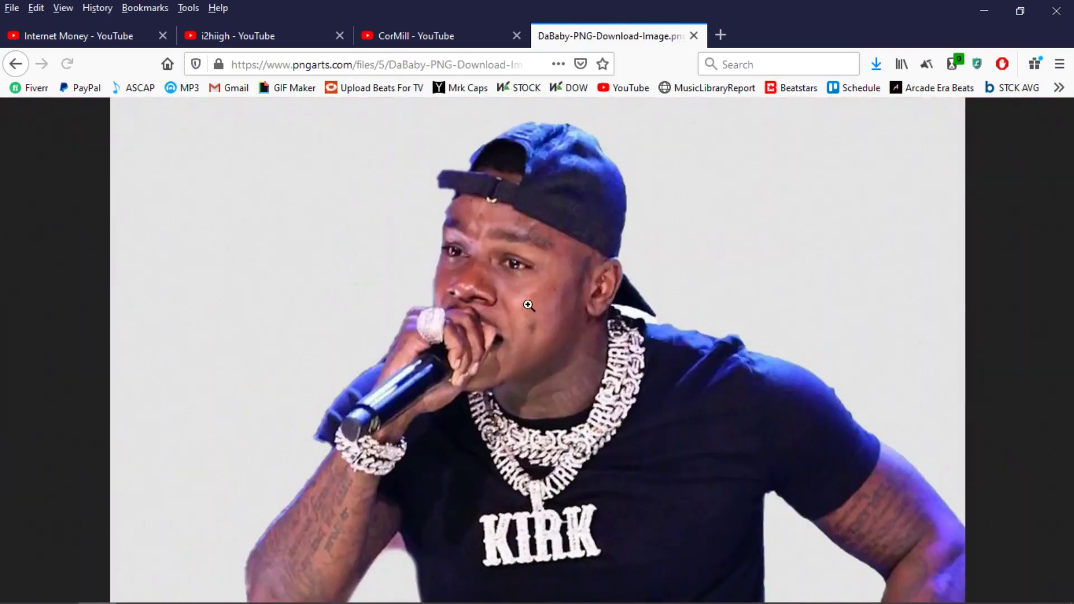
right_click(524, 300)
left_click(558, 356)
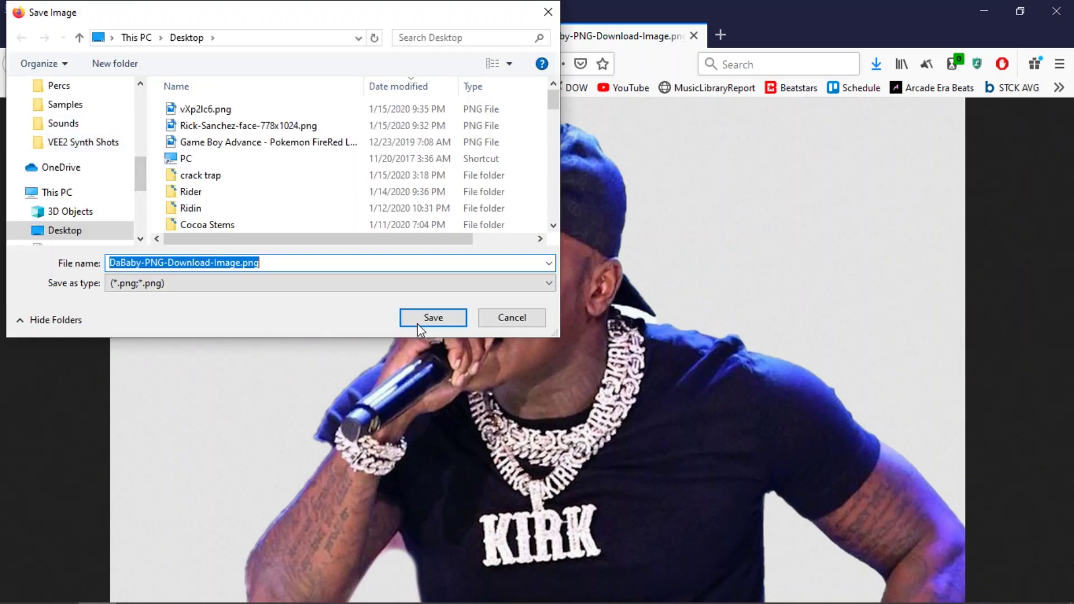
left_click(427, 318)
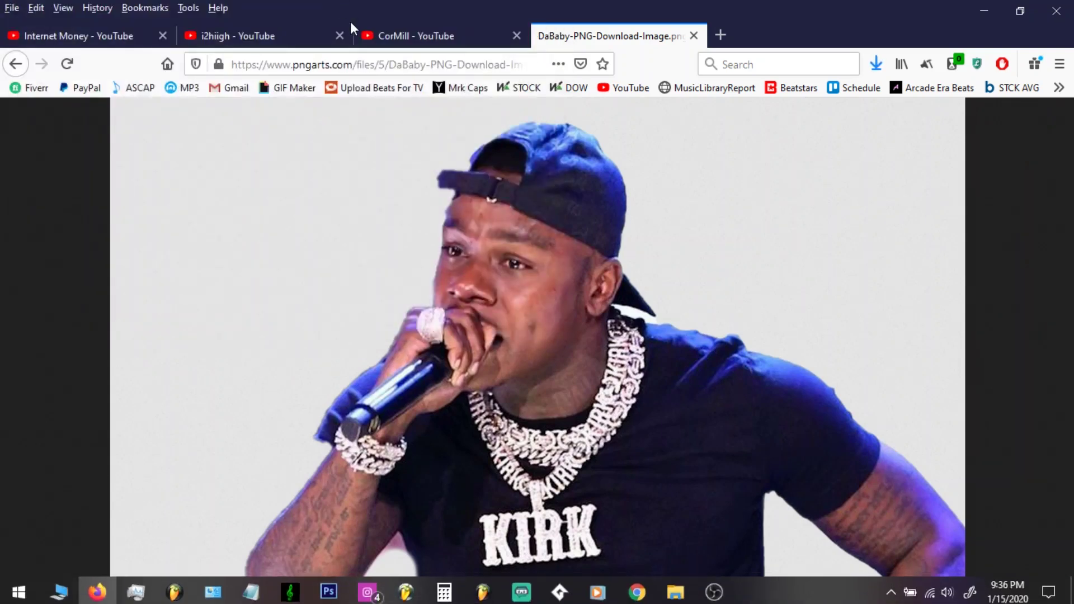
Close two unneeded YouTube tabs and return to Photoshop.
key("ctrl+Tab")
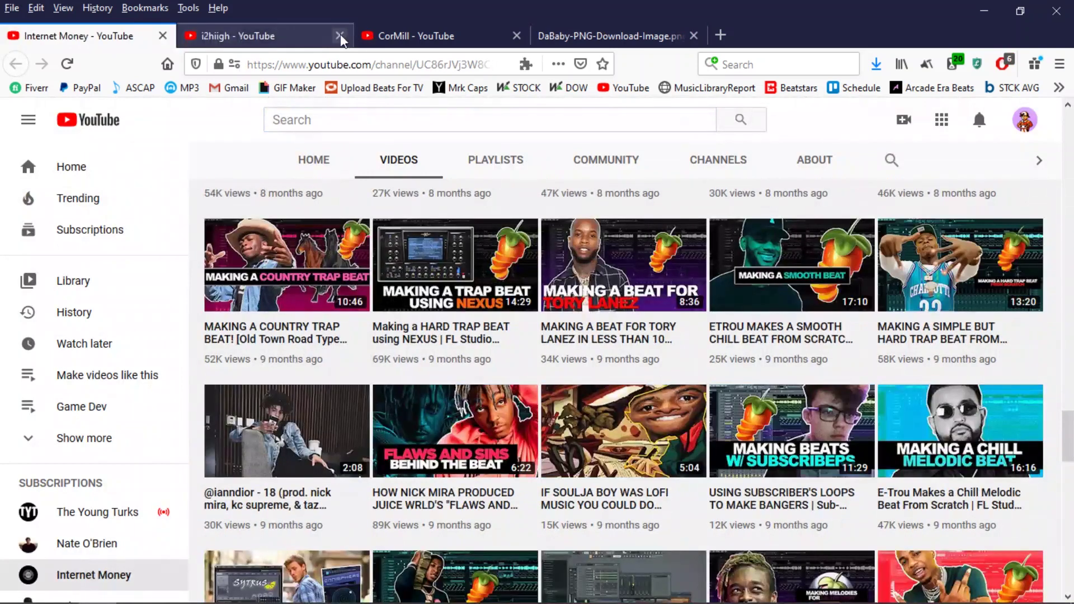
left_click(340, 37)
left_click(340, 37)
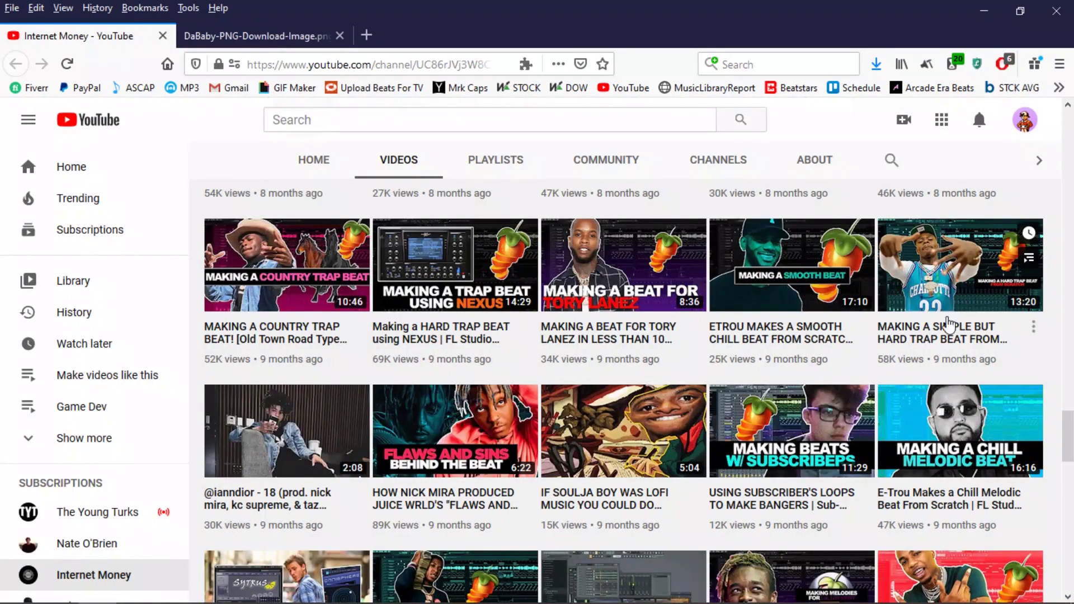
left_click(328, 589)
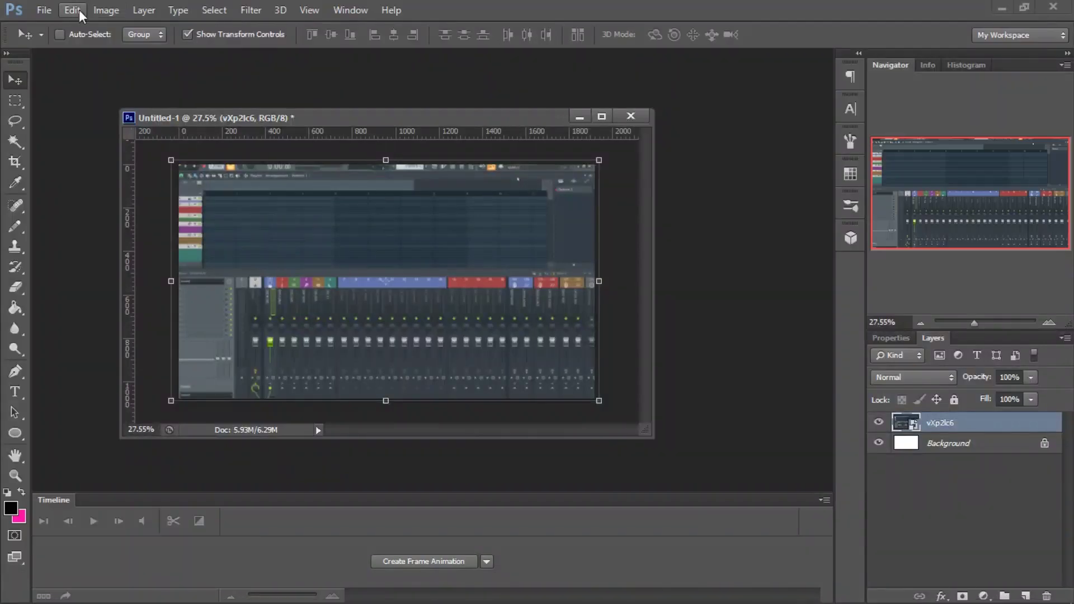
left_click(39, 11)
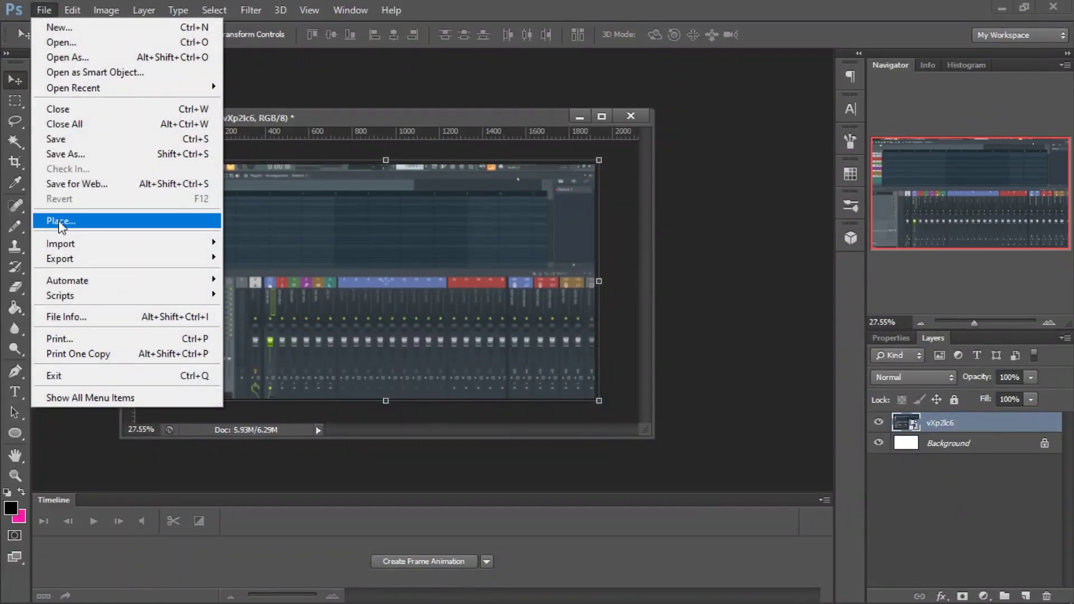
Place the DaBaby PNG as a new layer and drag it to the canvas's lower left.
left_click(61, 222)
left_click(470, 157)
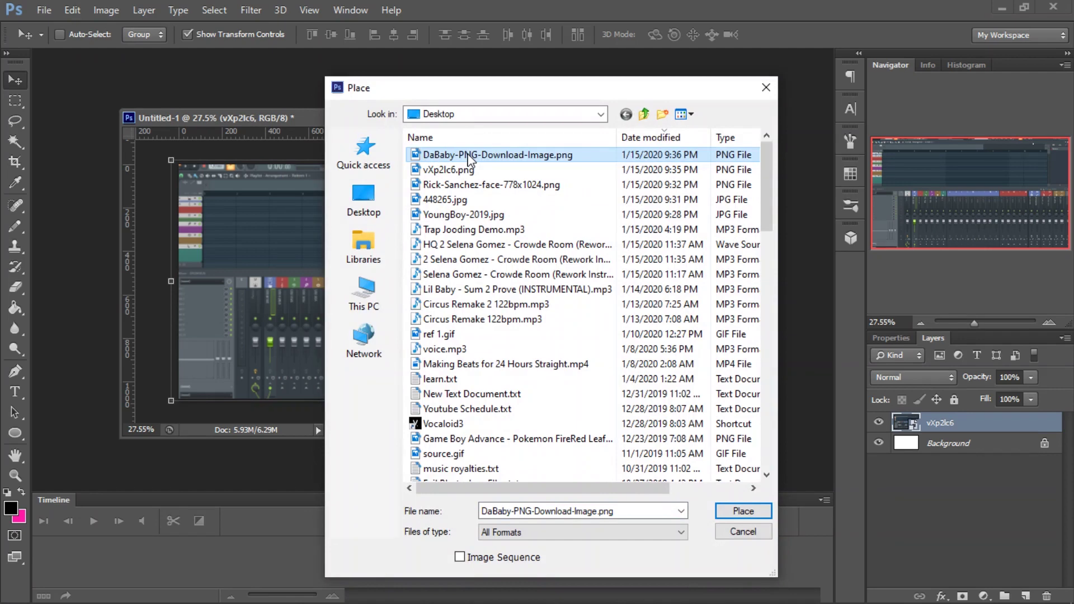
double_click(470, 157)
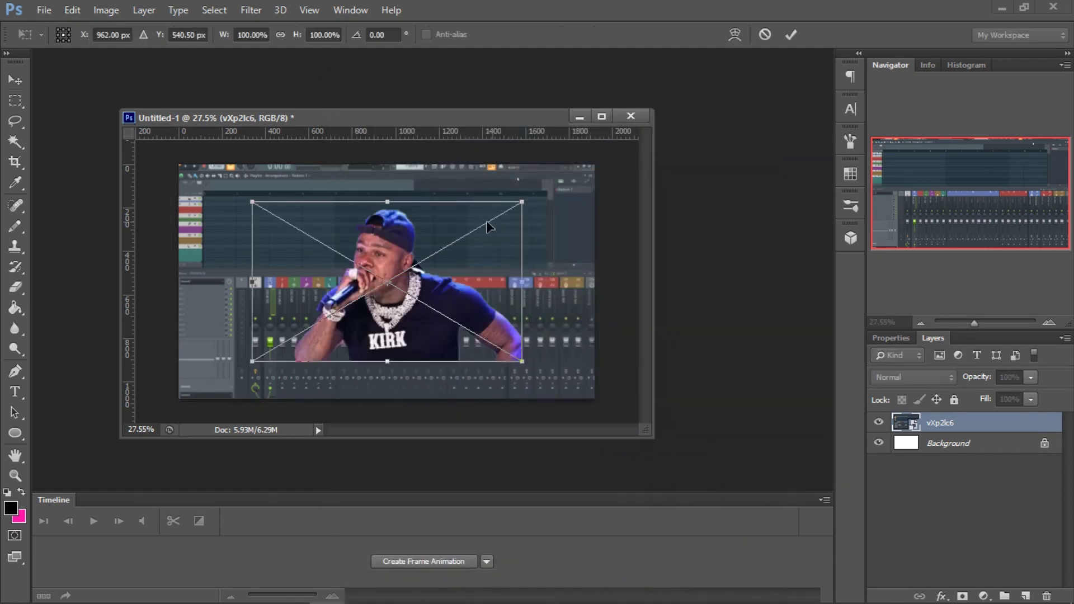
left_click(792, 40)
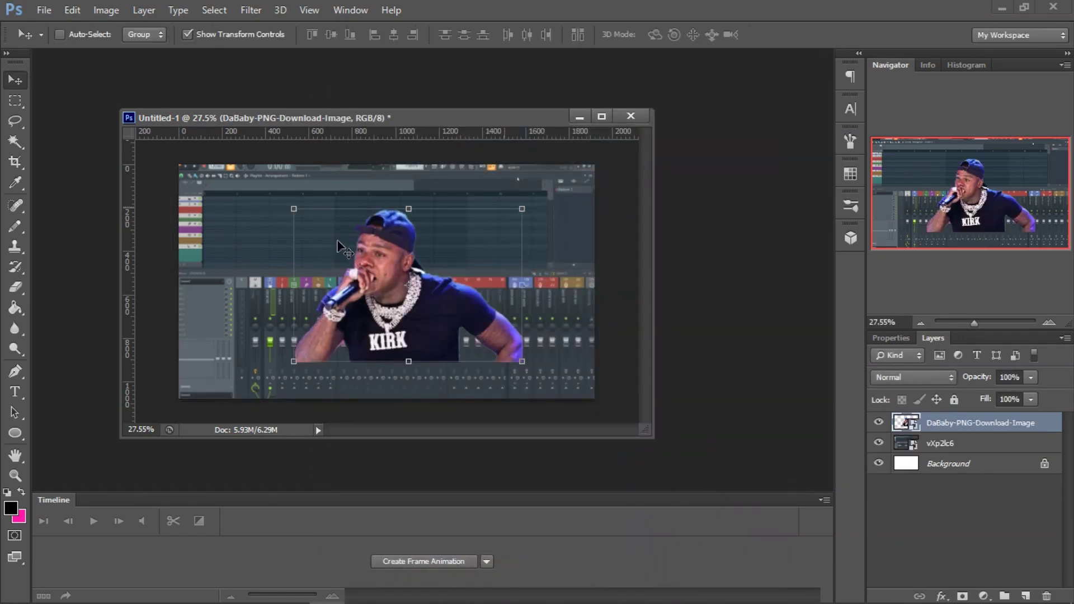
mouse_move(278, 302)
left_mouse_down()
mouse_move(212, 201)
mouse_move(220, 277)
left_mouse_up()
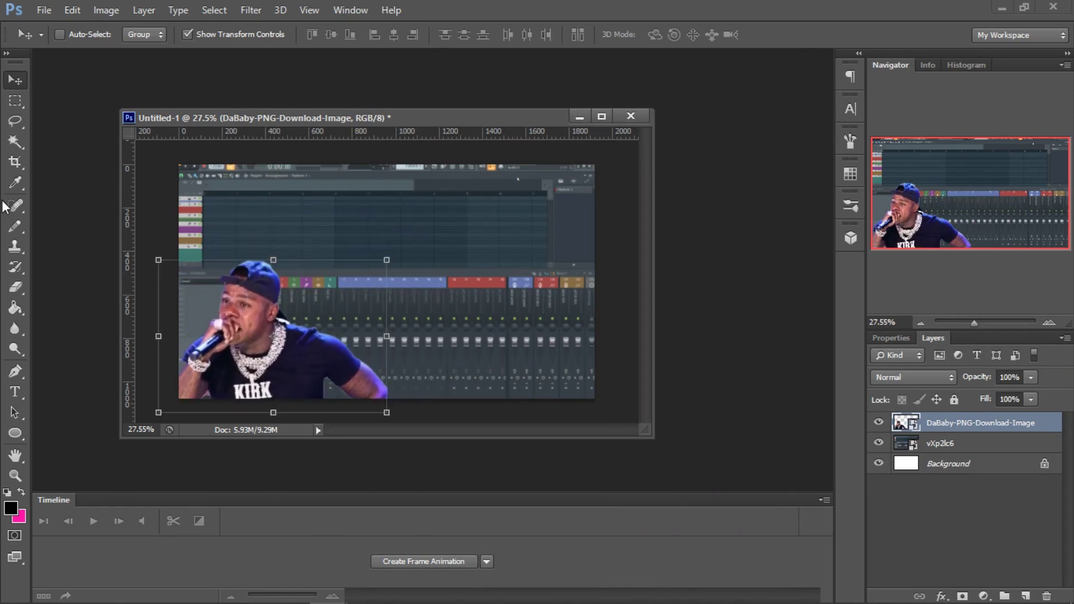
left_click(15, 101)
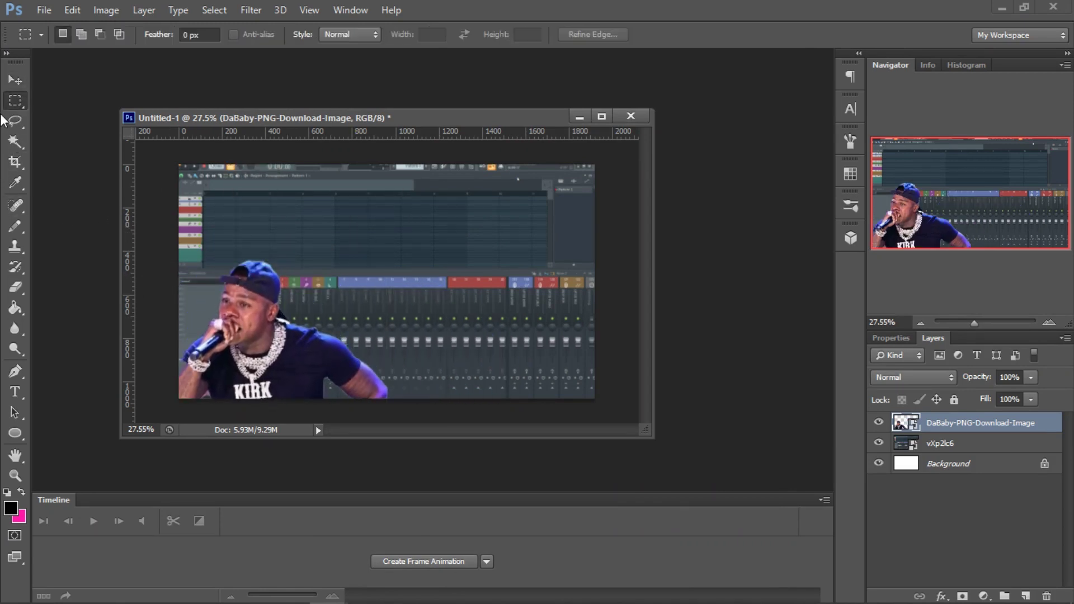
Flip the DaBaby layer horizontally with Free Transform and commit it.
left_click(16, 83)
left_click(16, 100)
right_click(280, 319)
left_click(361, 191)
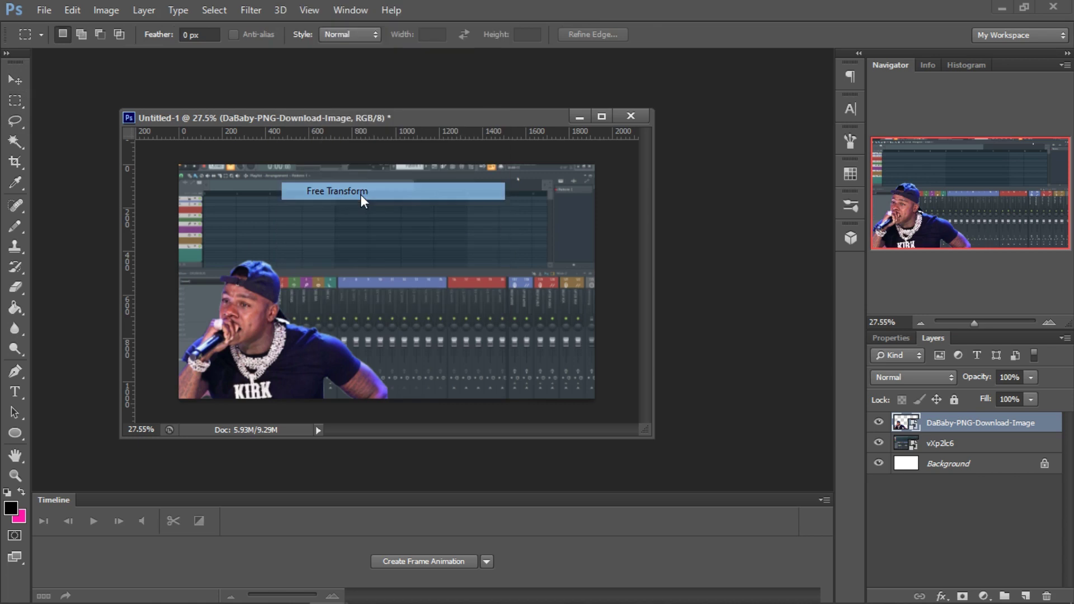
right_click(309, 302)
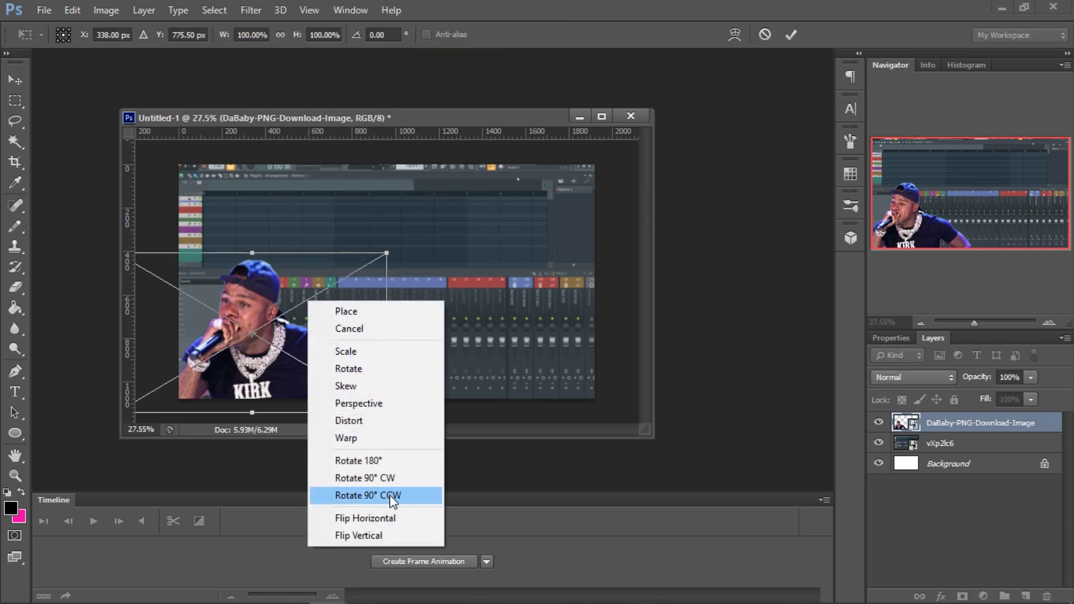
left_click(394, 533)
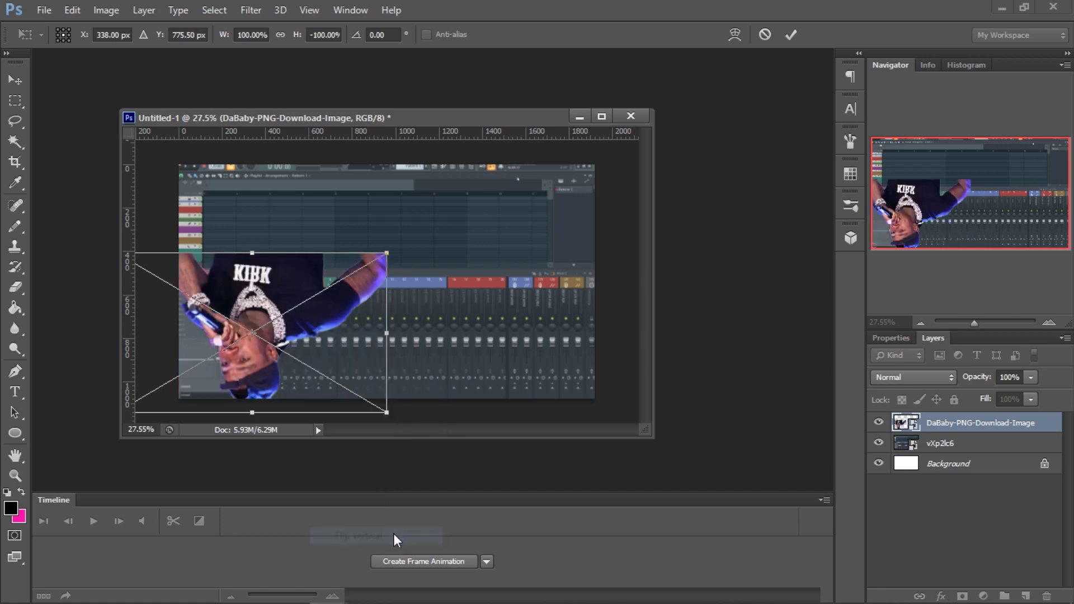
right_click(325, 323)
left_click(407, 558)
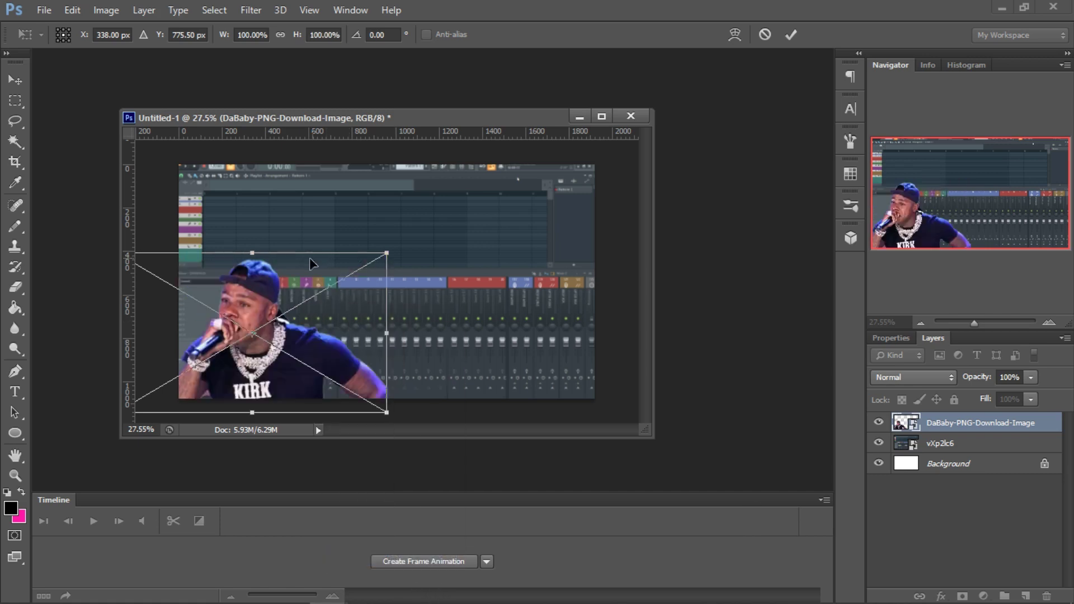
right_click(310, 258)
left_click(403, 477)
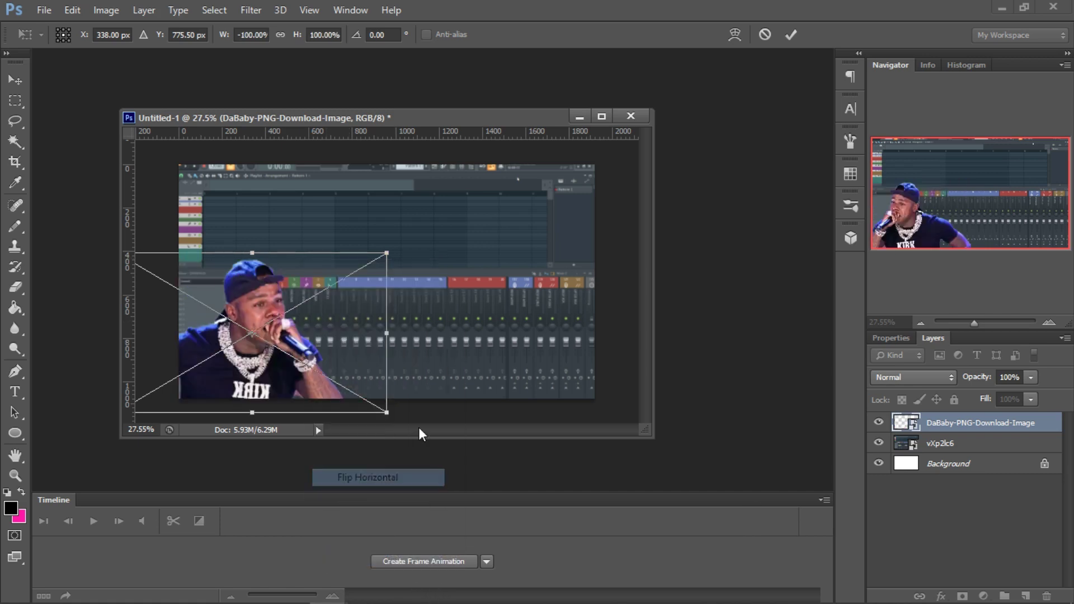
left_click(795, 35)
Shift the mirrored DaBaby about 156 px right, then hide and restore Photoshop.
left_click(17, 73)
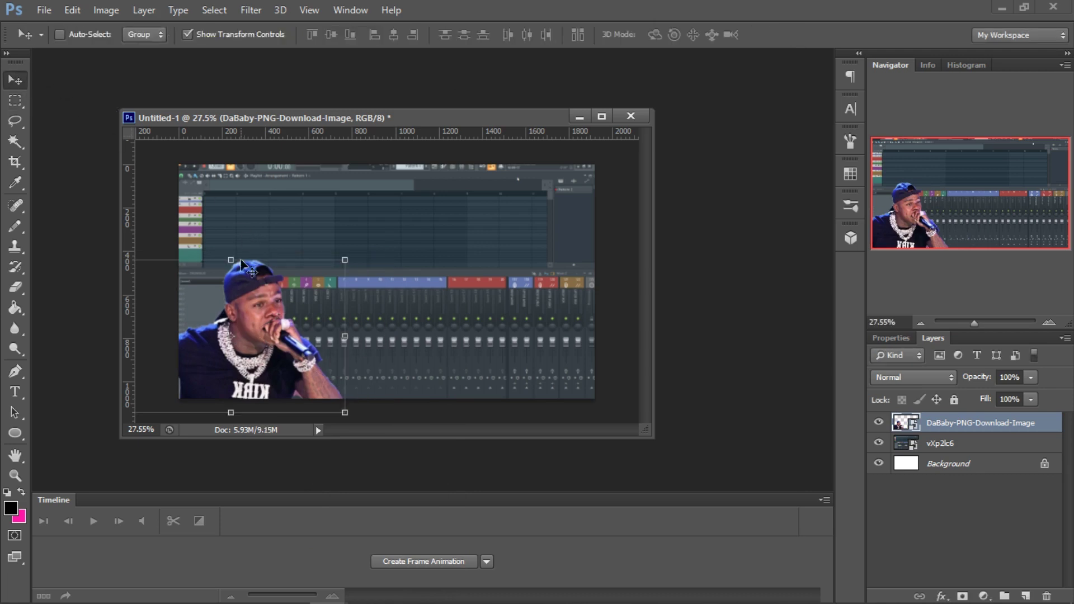
left_click_drag(274, 306, 289, 301)
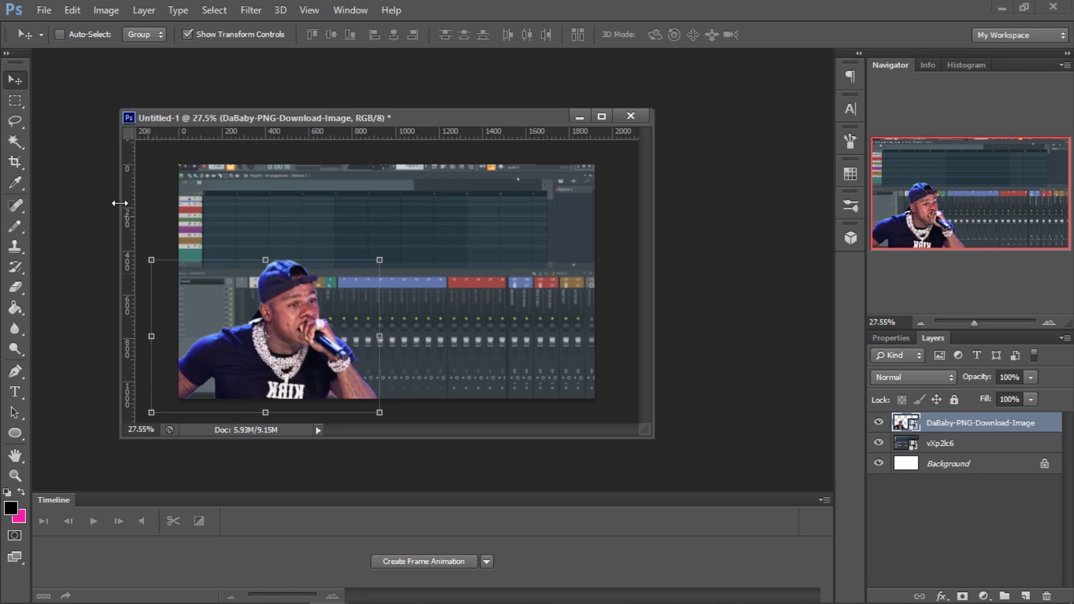
left_click(16, 100)
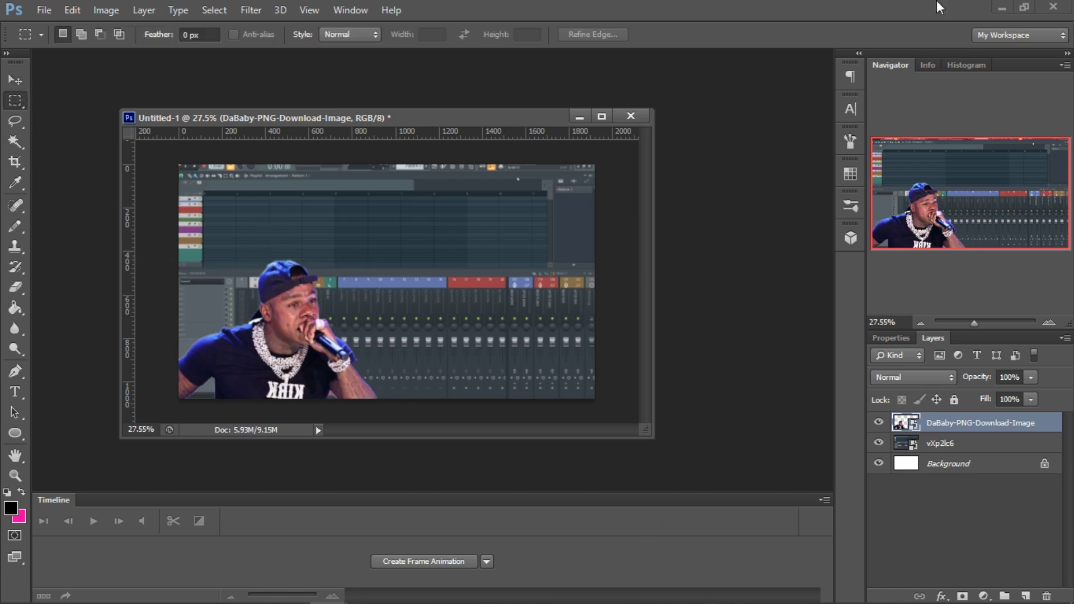
left_click(995, 8)
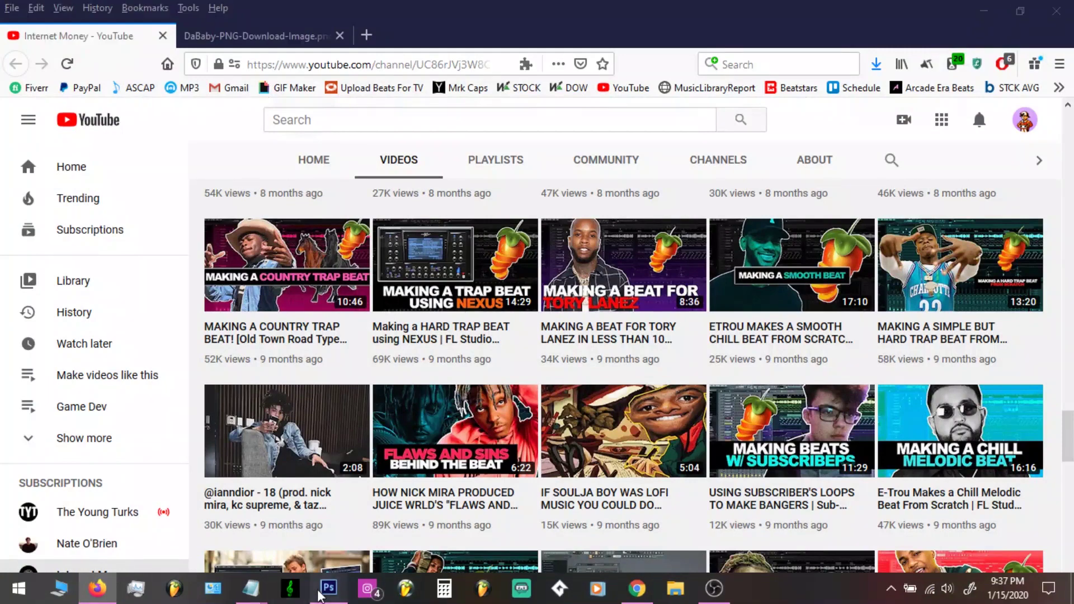
left_click(329, 588)
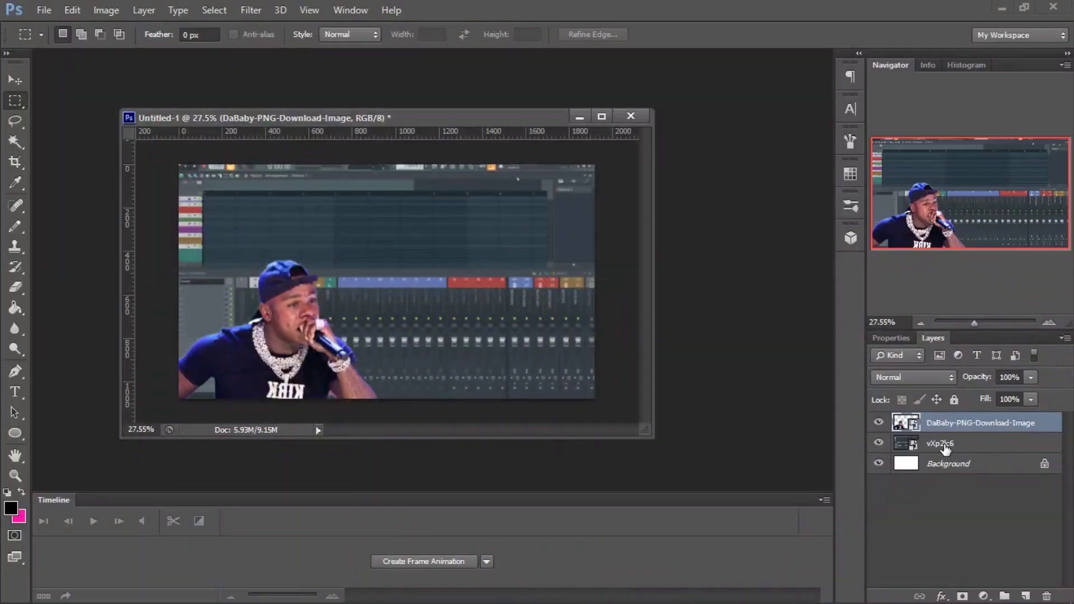
Insert an empty Layer 1 above the vXp2lc6 backdrop, beneath the DaBaby cutout.
left_click(946, 448)
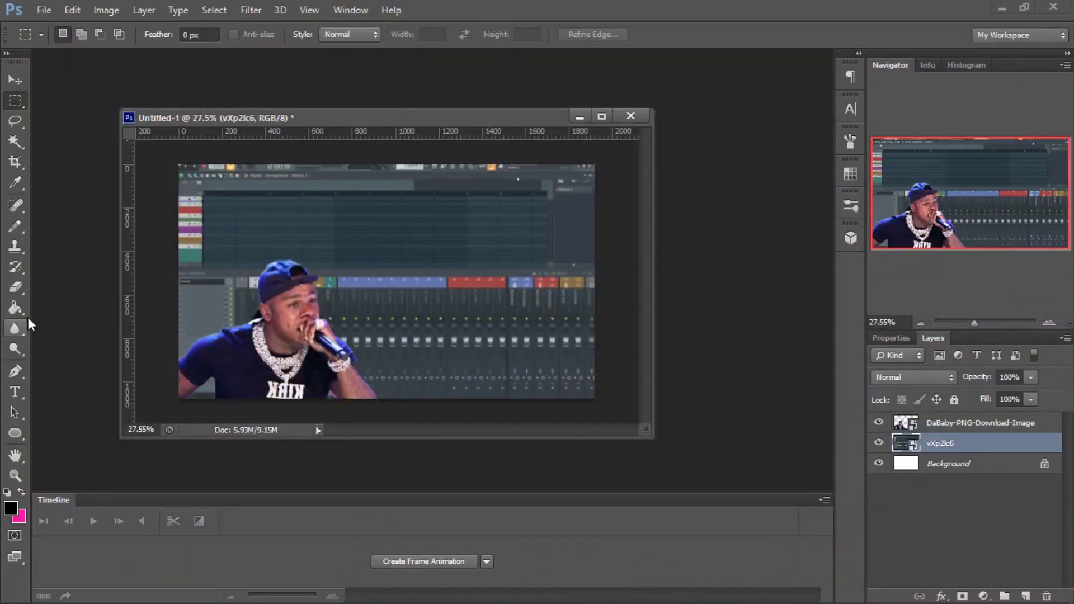
left_click(212, 10)
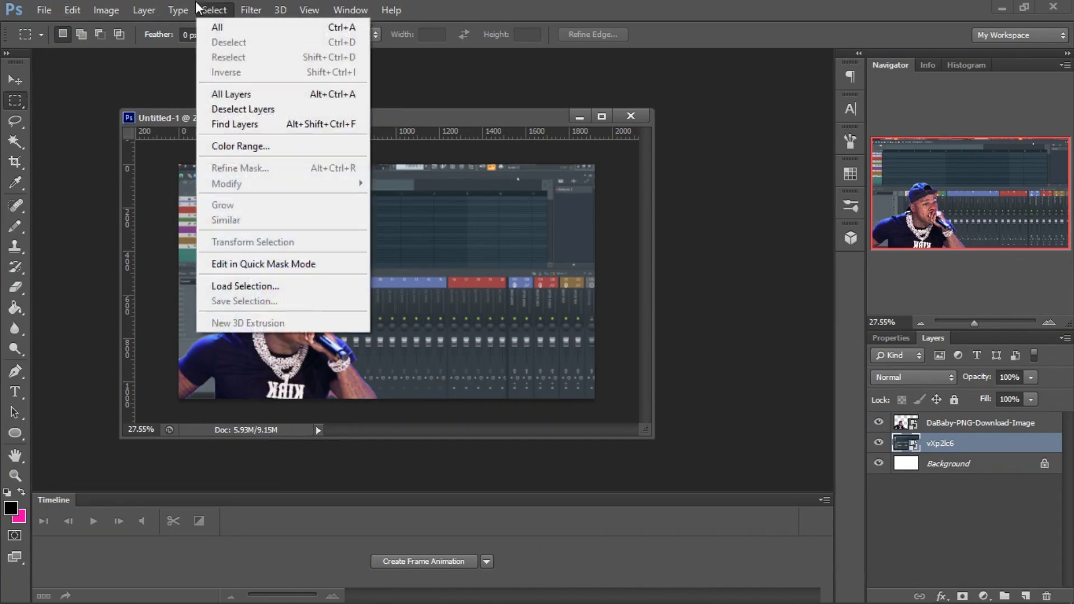
mouse_move(148, 15)
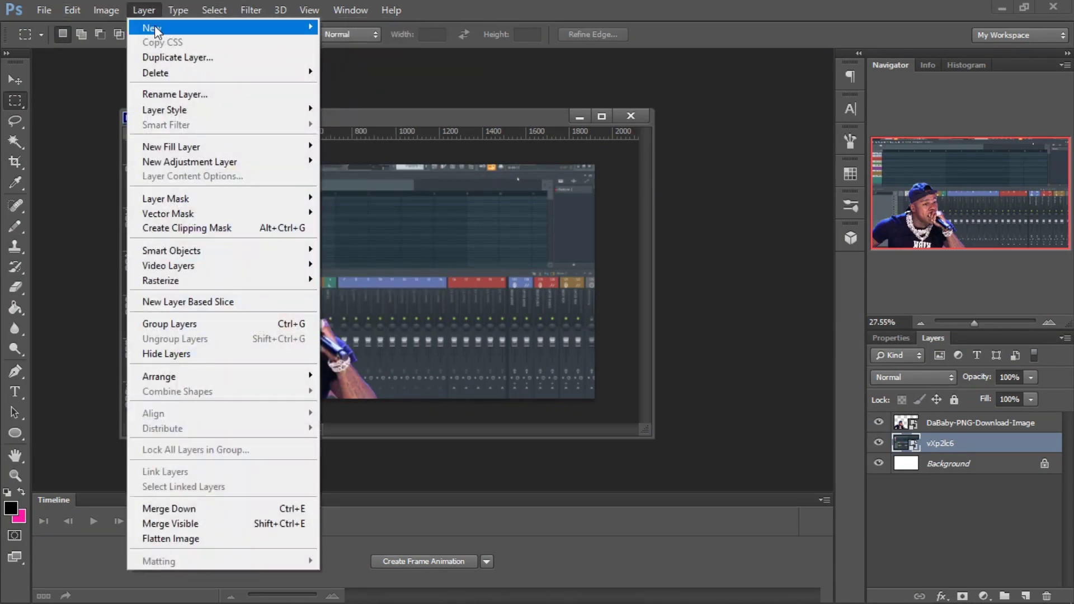
left_click(334, 29)
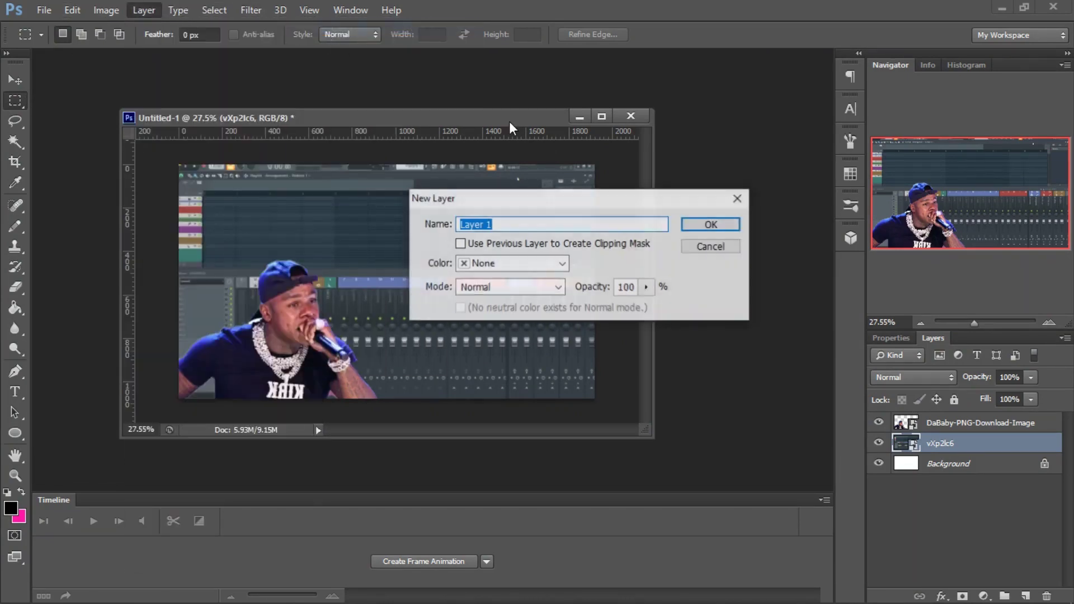
left_click(730, 229)
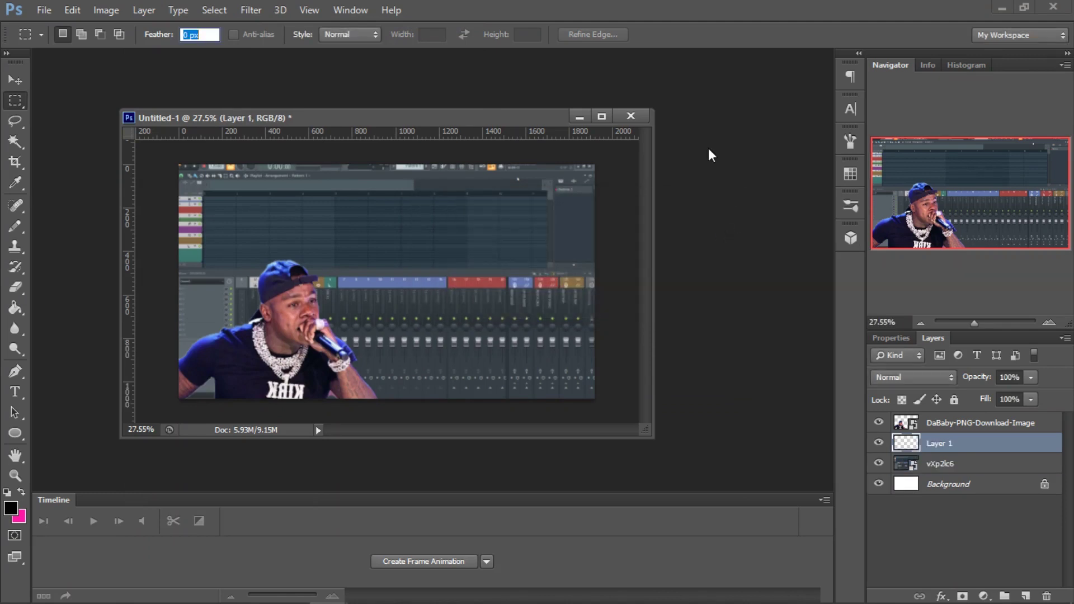
key("Return")
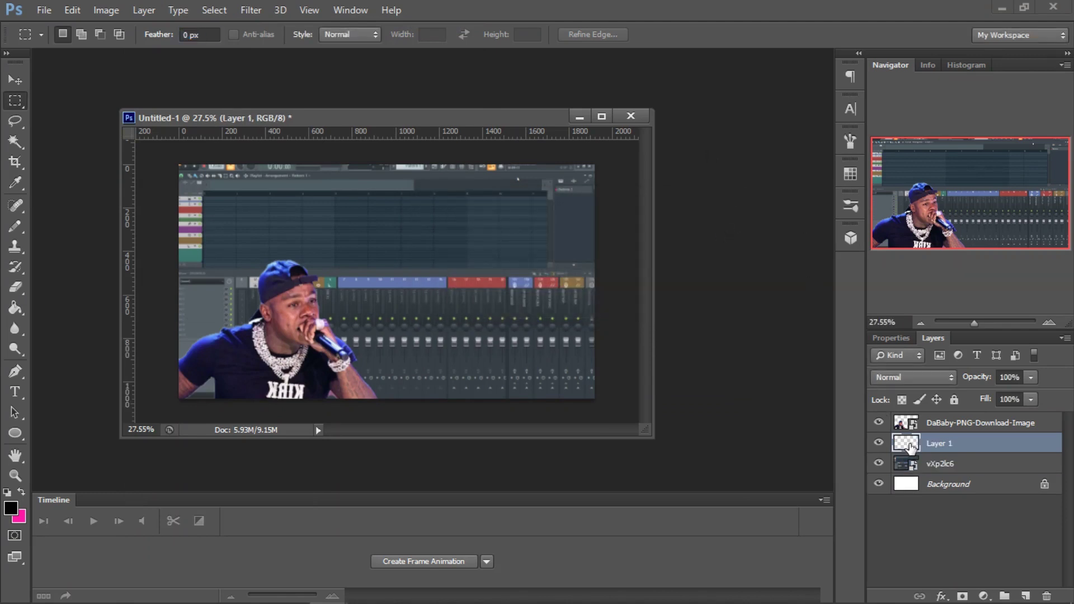
left_click(946, 428)
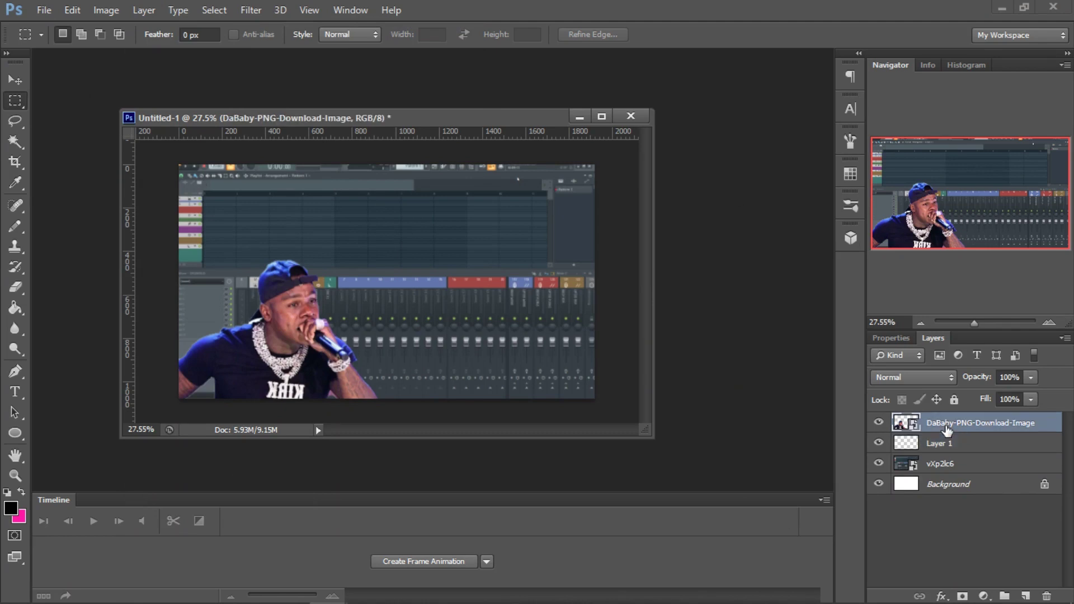
Set the foreground colour to pure white (ffffff).
left_click(10, 506)
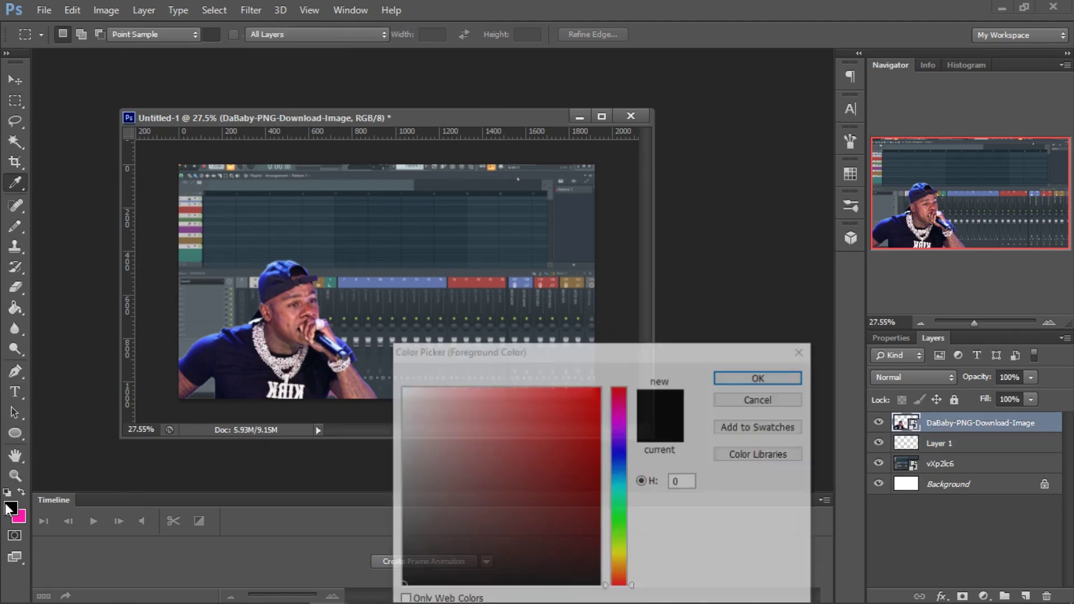
left_click(340, 357)
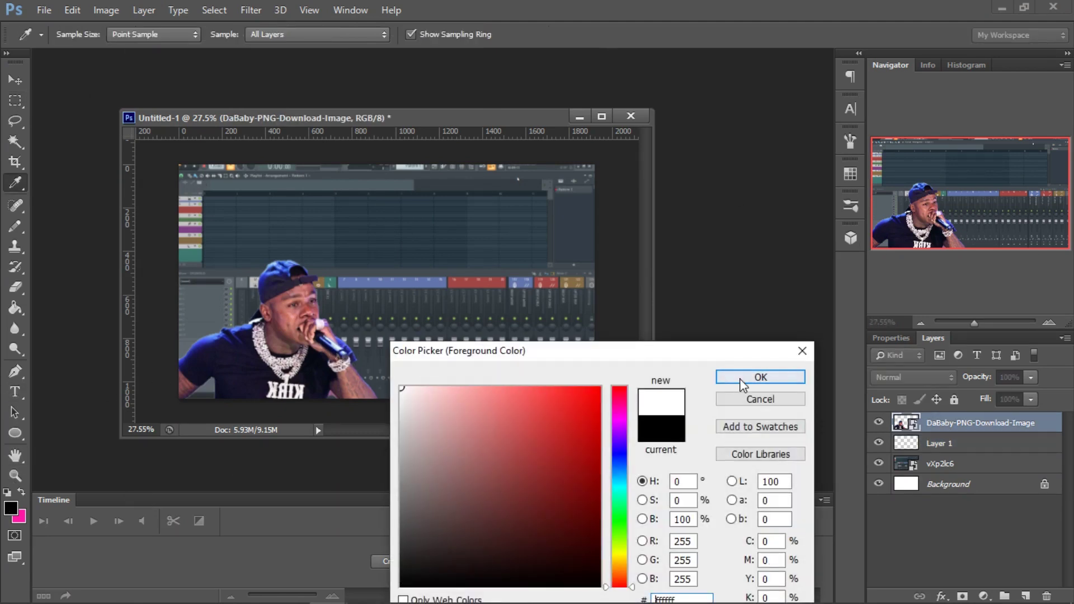
left_click(761, 377)
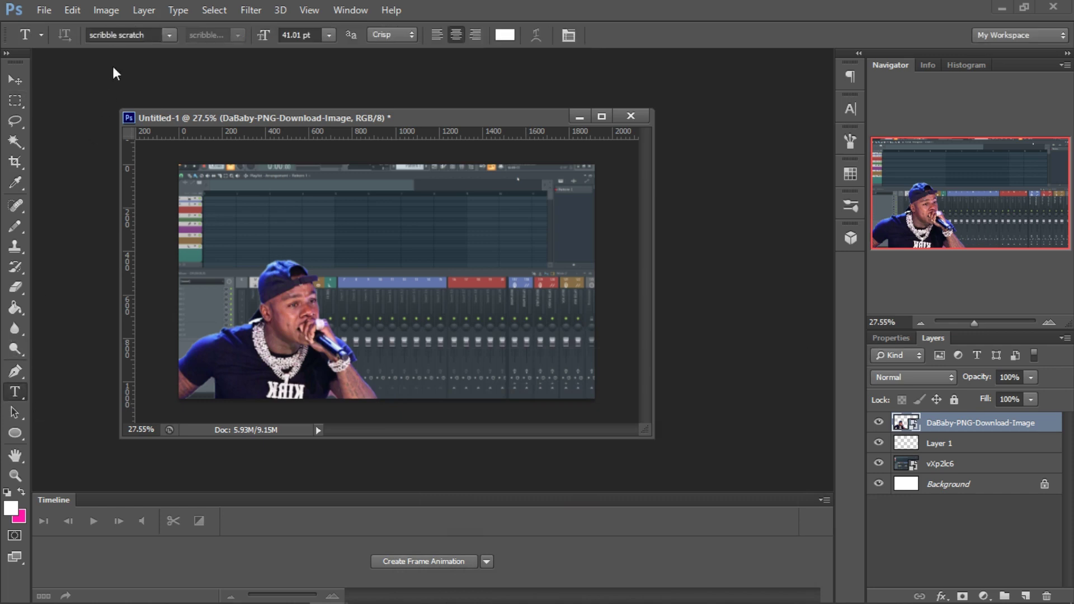
Choose Arial as the Type tool's font.
left_click(122, 34)
left_click(169, 34)
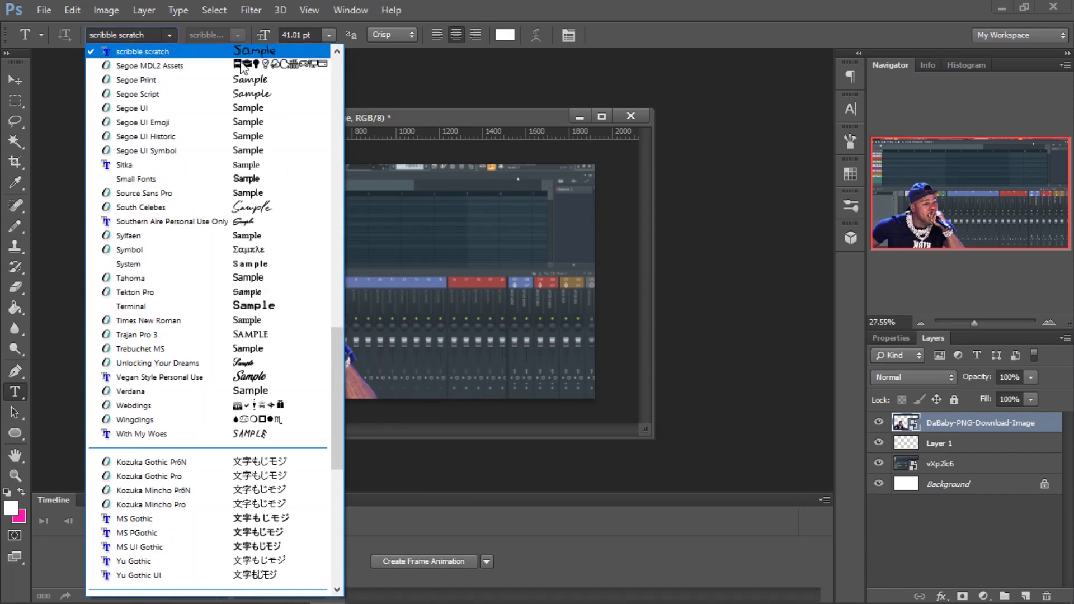
scroll(241, 66, "up", 20)
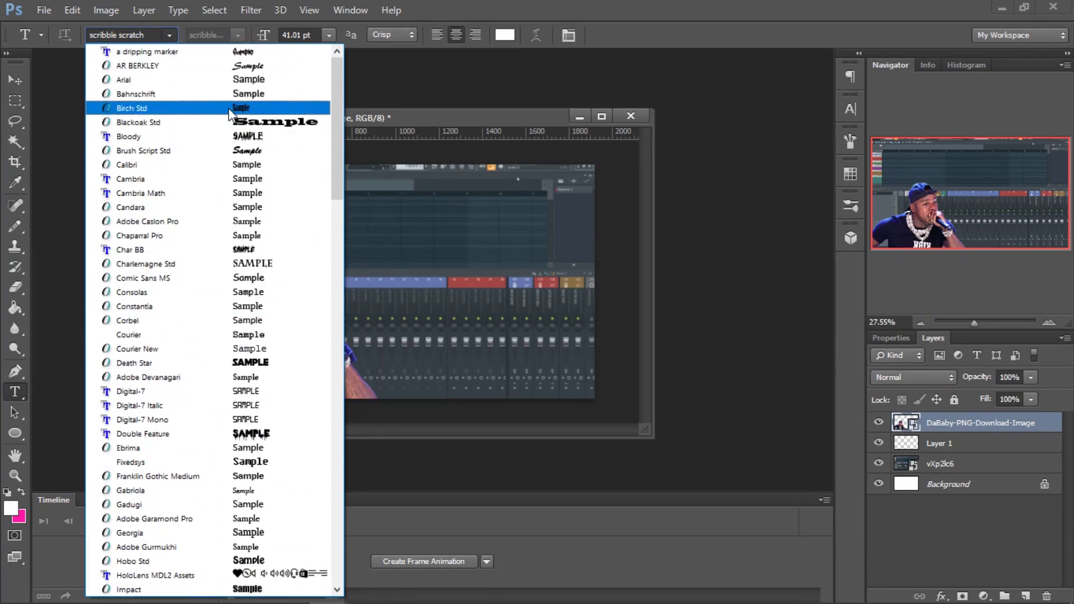
left_click(150, 36)
left_click(169, 35)
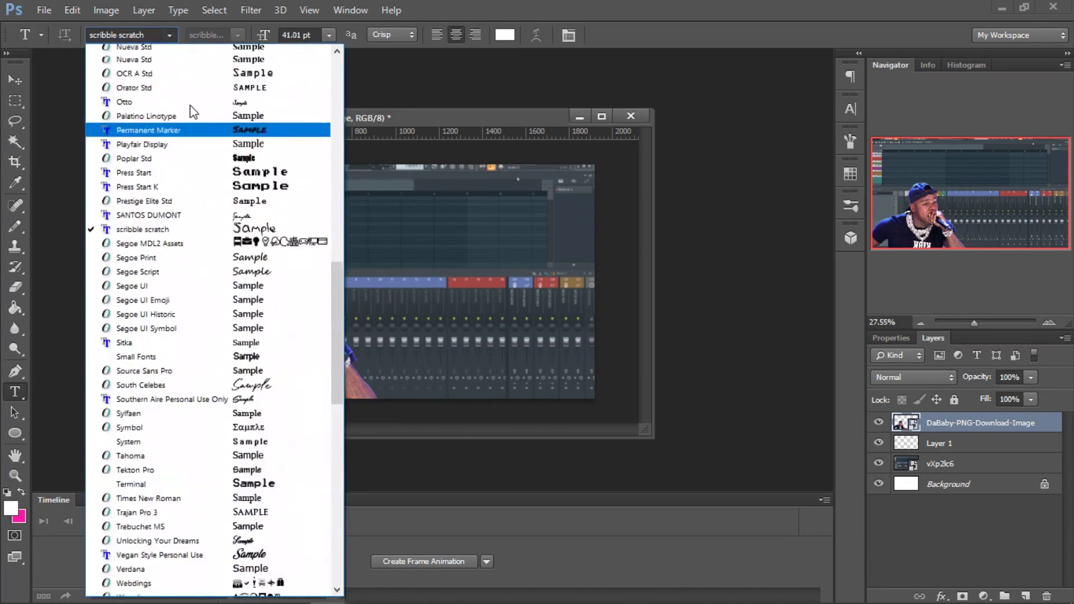
scroll(213, 140, "up", 15)
scroll(205, 154, "up", 5)
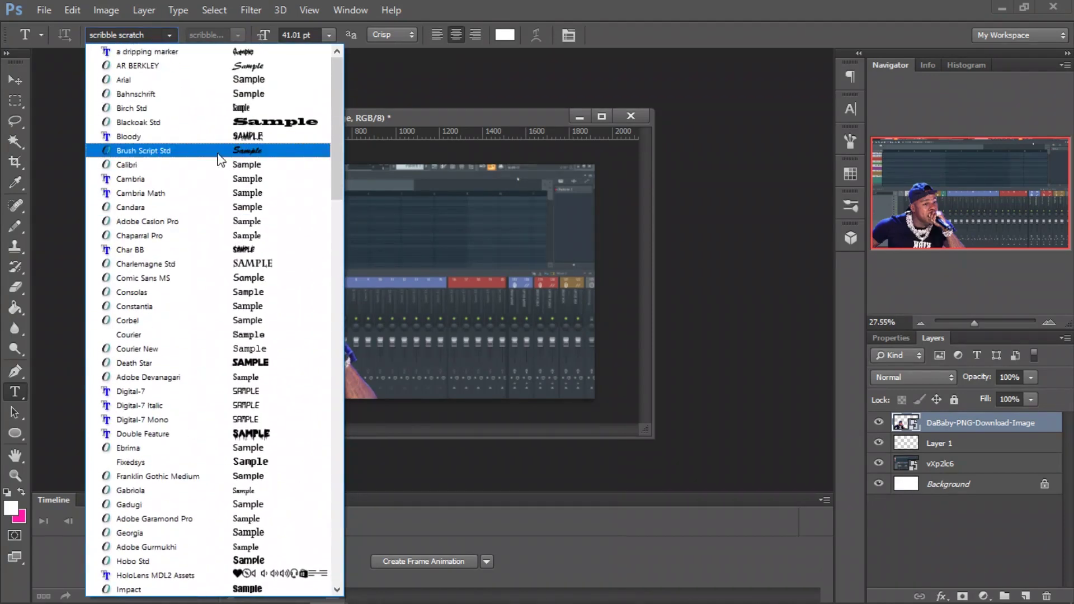
left_click(186, 82)
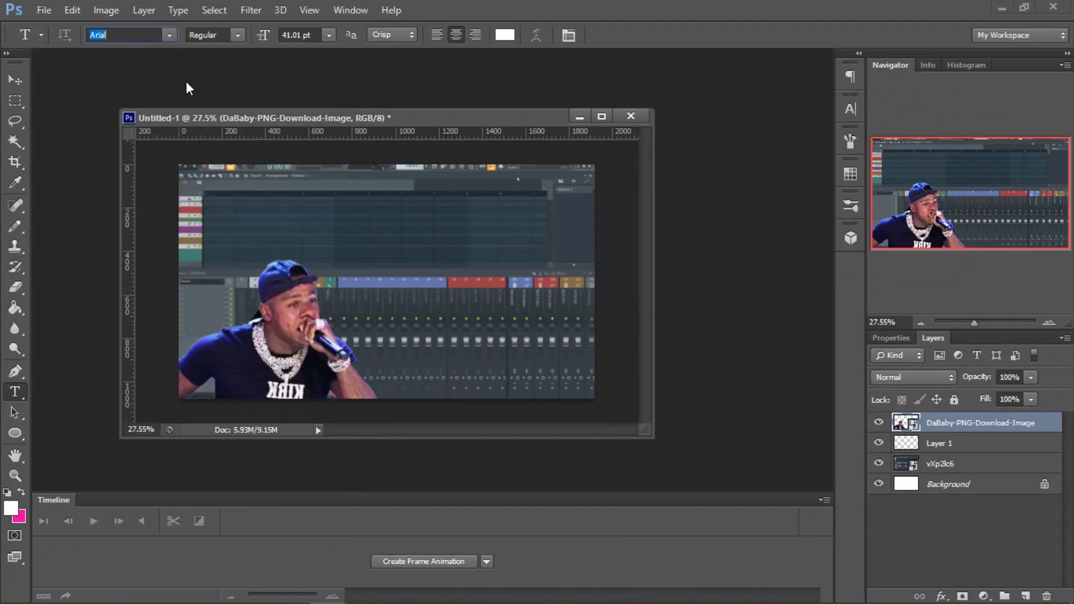
Type 'HOW TO MAKE A FIRE BEAT FOR DABABY' in Arial Black and stretch it across the top.
left_click(278, 240)
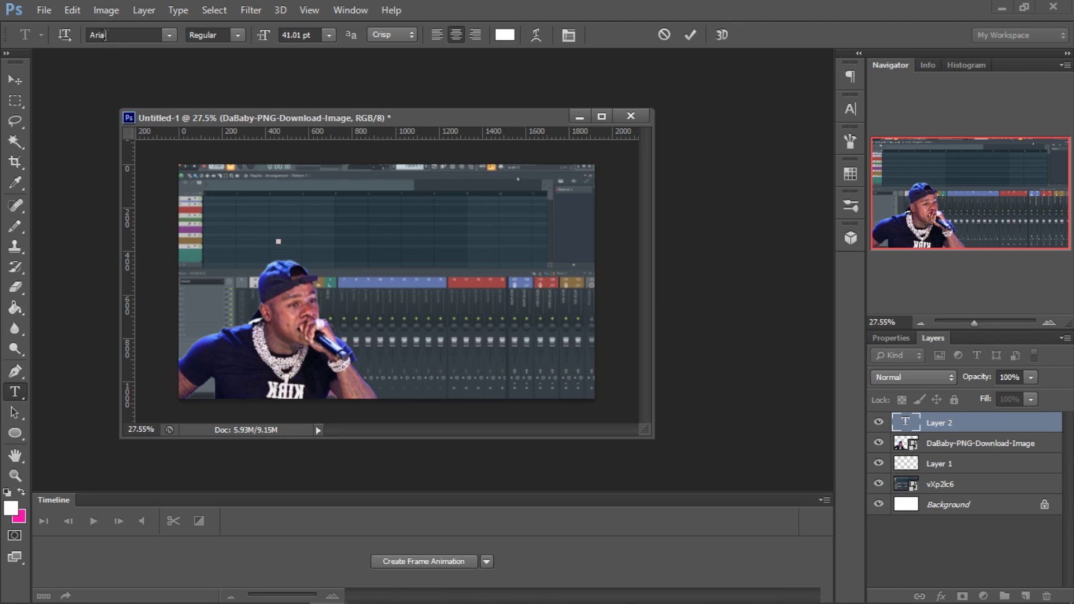
left_click(237, 36)
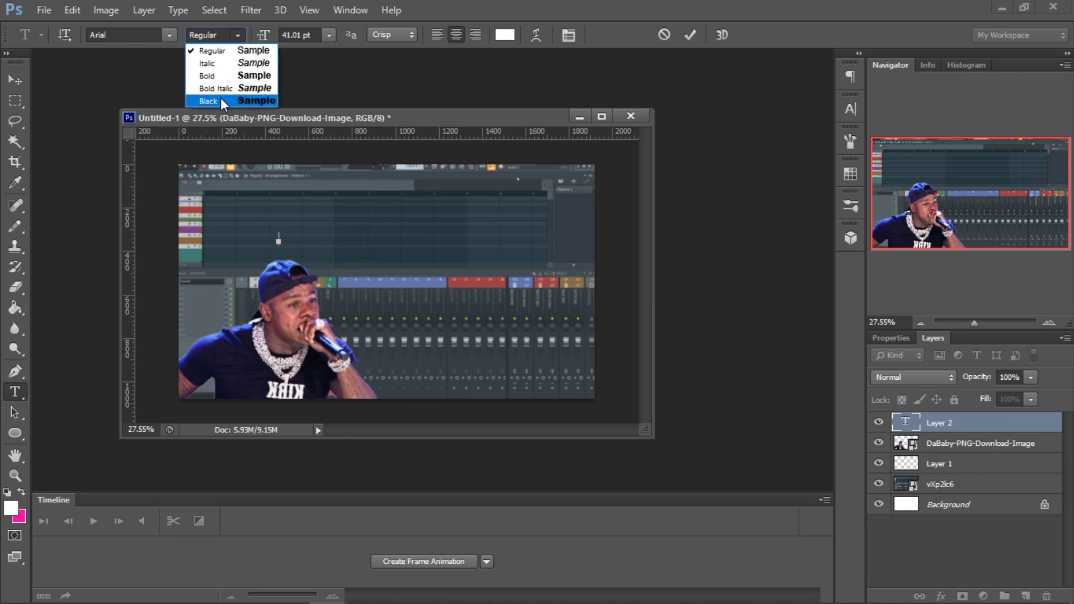
left_click(221, 101)
type("Ho")
key("BackSpace")
key("BackSpace")
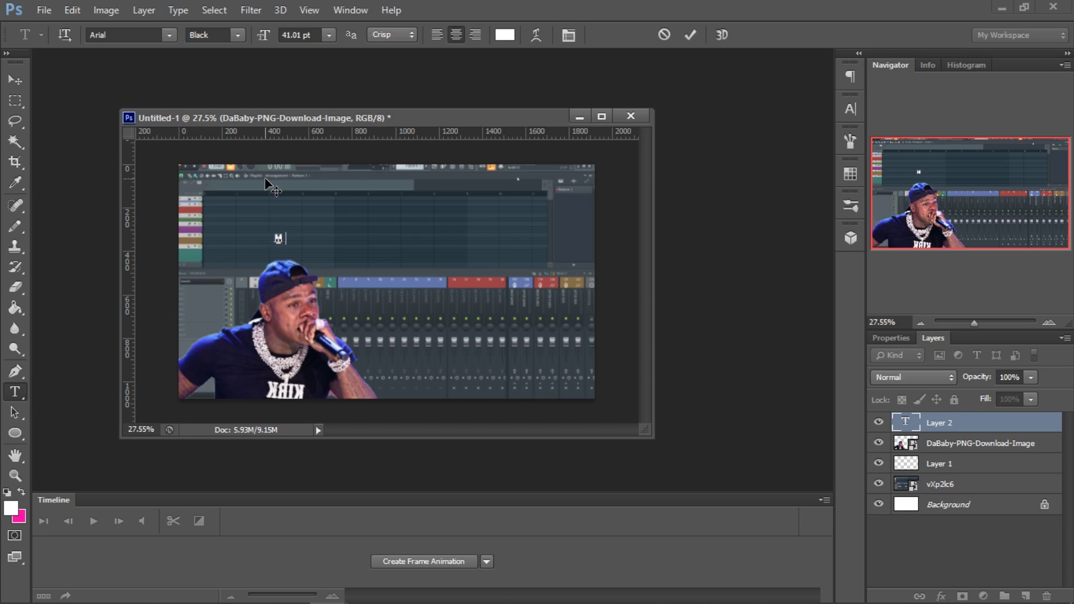
type("HOW TO MAKE A FIRE BEAT FOR DABABY")
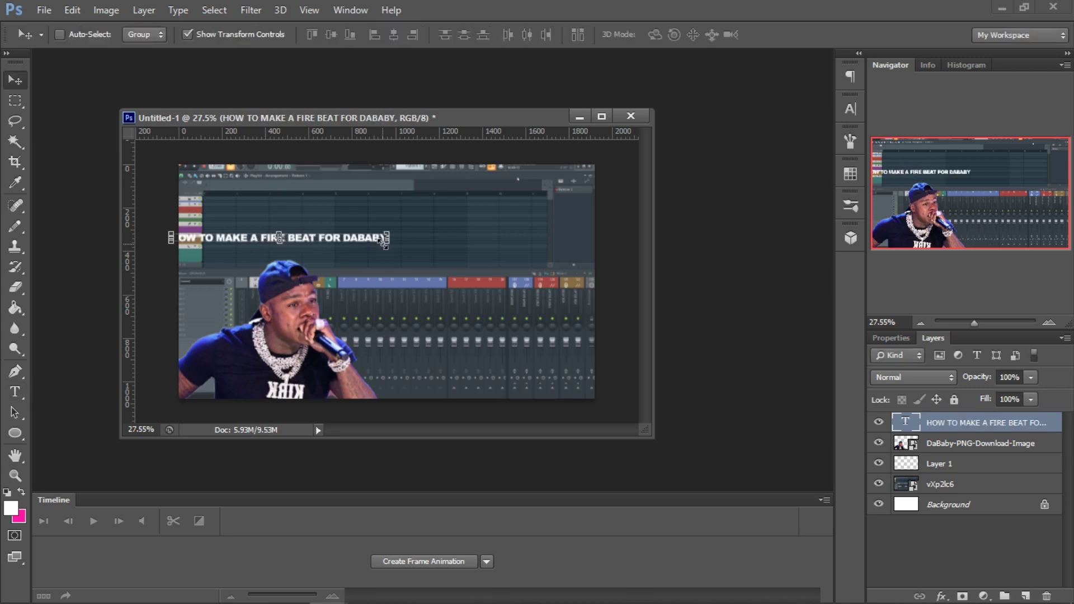
left_click_drag(385, 242, 511, 251)
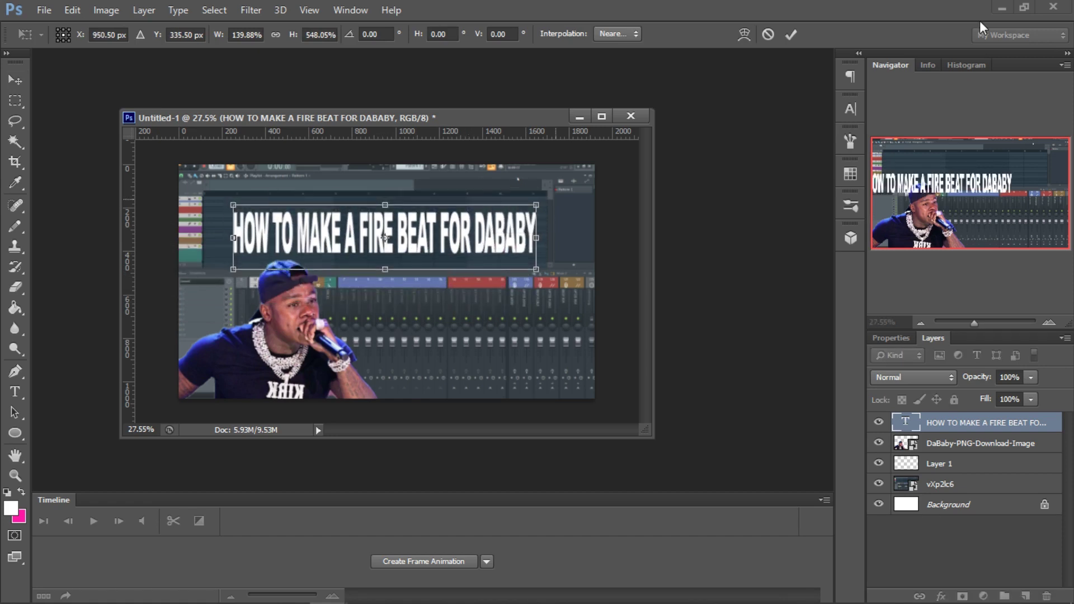
Apply the title's enlarged size.
left_click(791, 36)
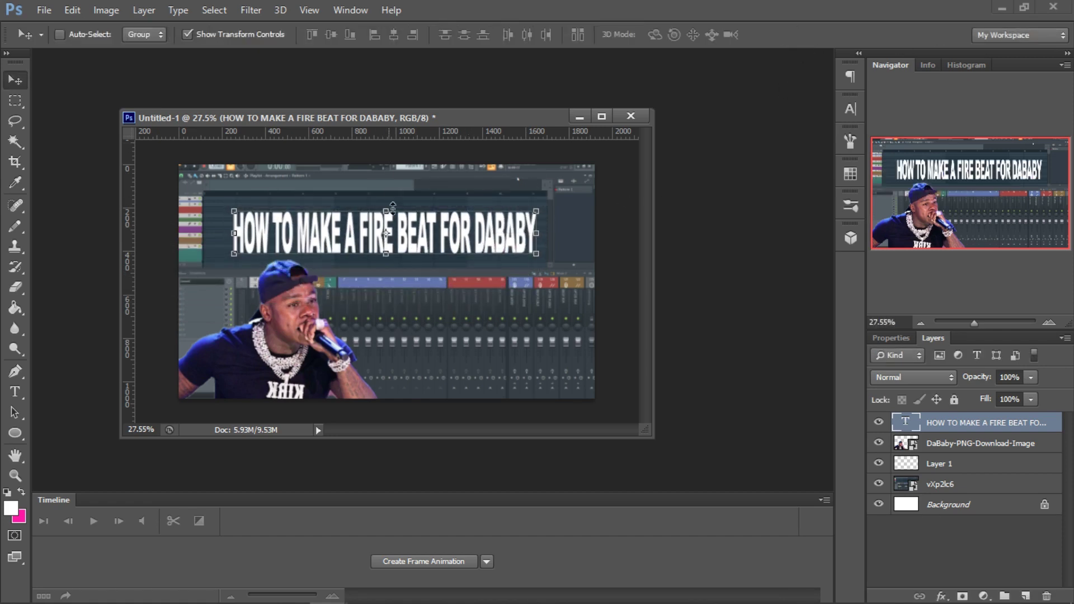
left_click(851, 108)
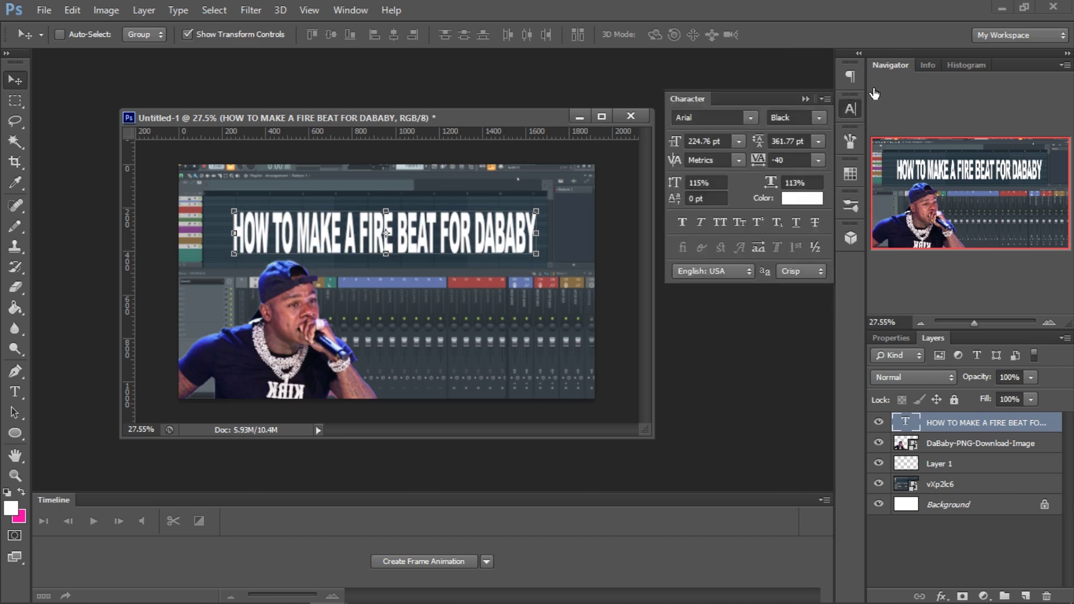
left_click(851, 109)
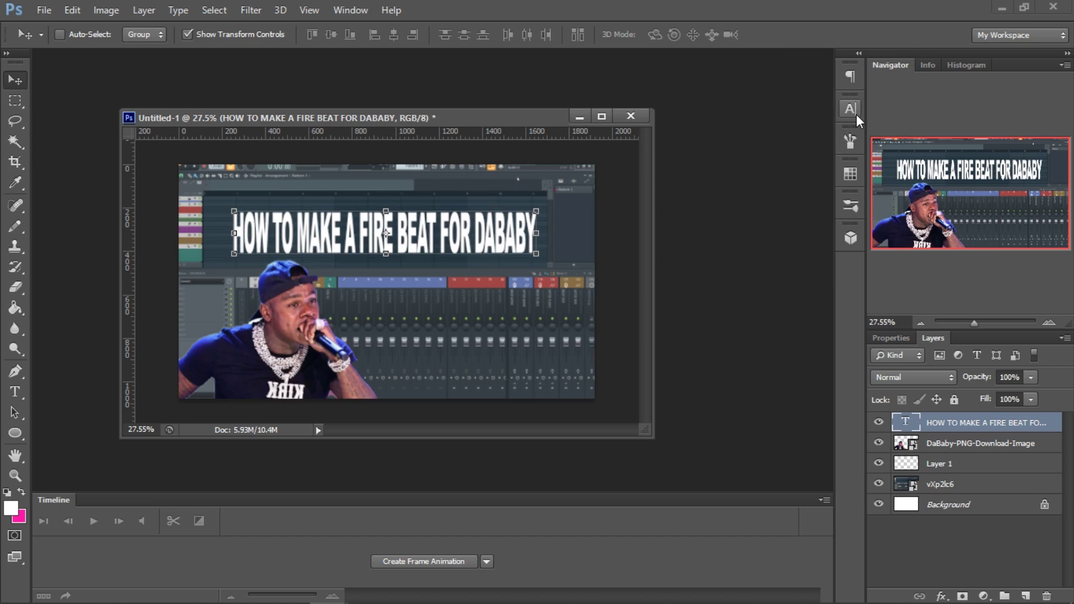
left_click(856, 109)
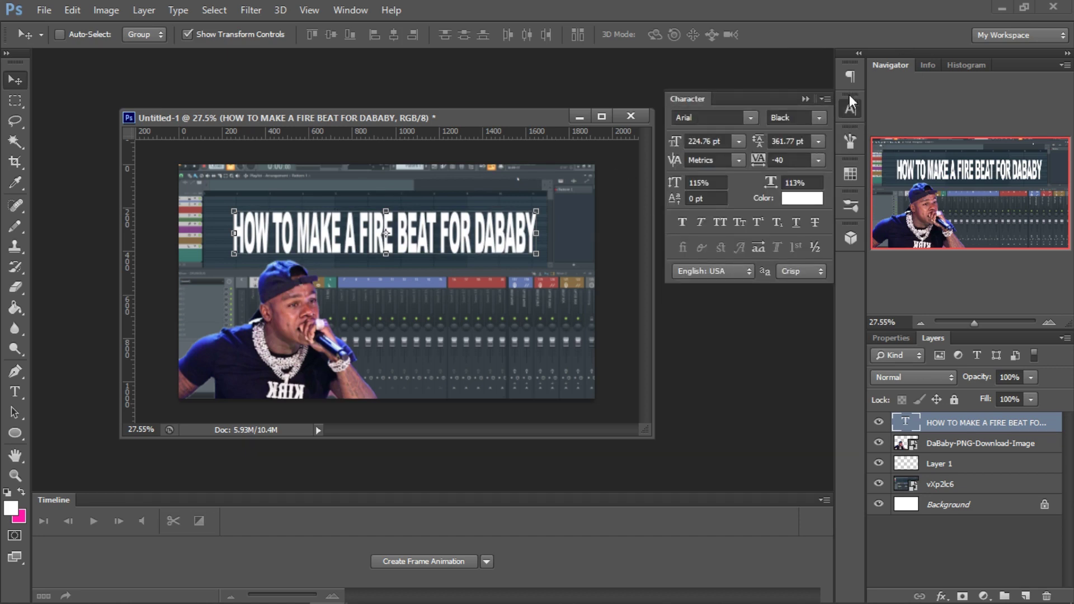
left_click(850, 98)
Give the whole title 180 tracking and 148% vertical scale, then commit the text.
left_click(14, 395)
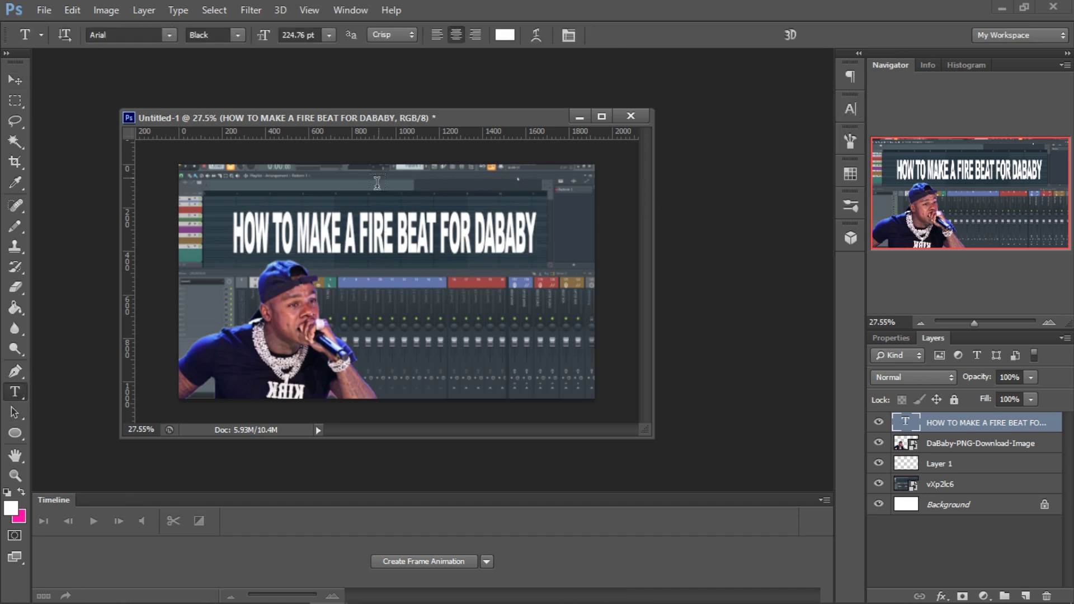
double_click(356, 235)
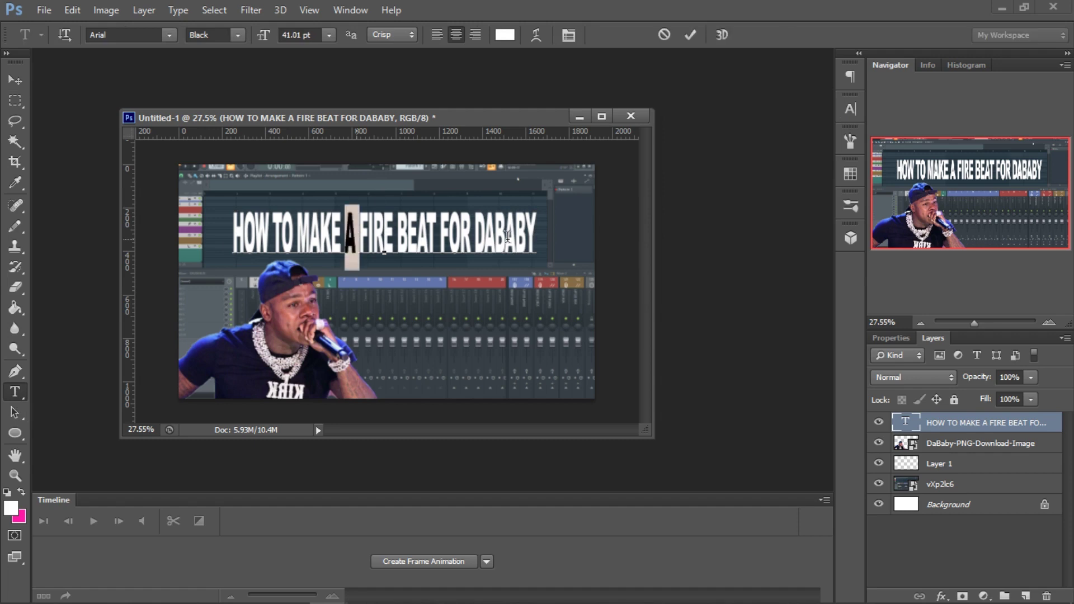
key("ctrl+a")
left_click(851, 109)
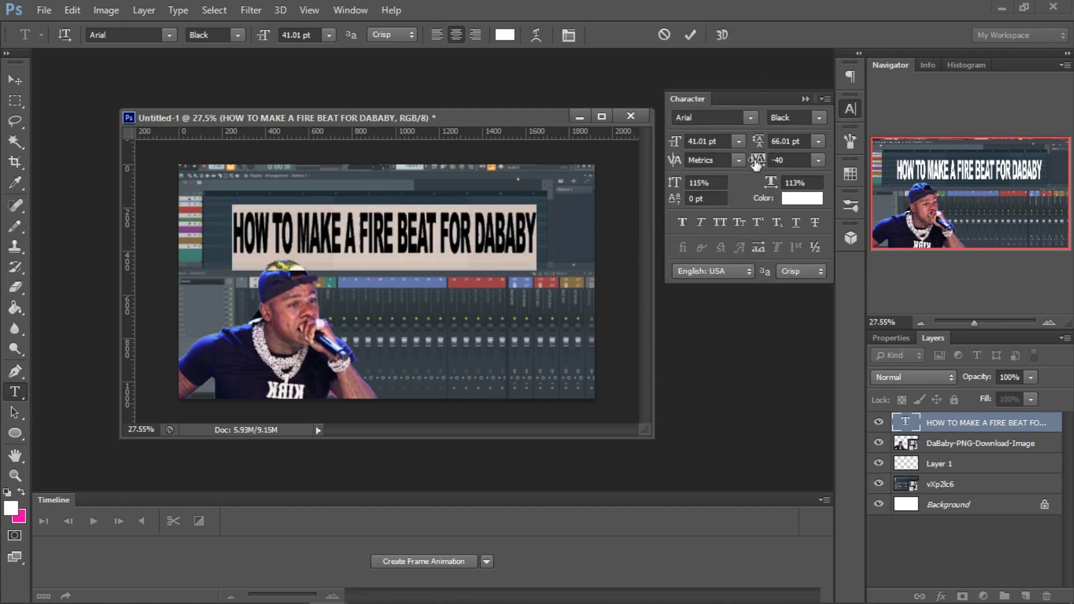
left_click_drag(760, 162, 769, 169)
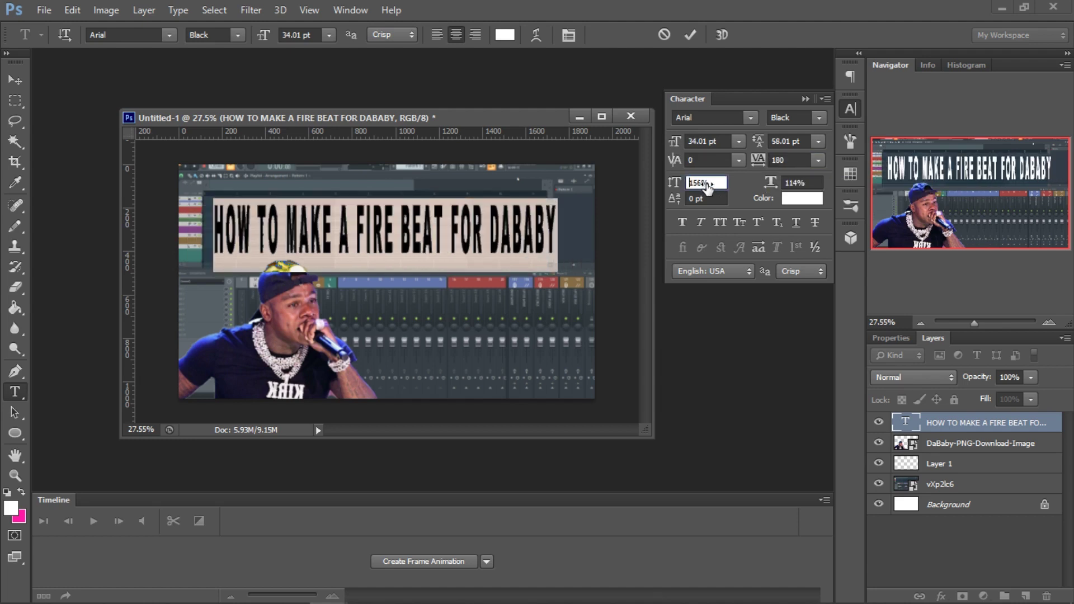
left_click(701, 185)
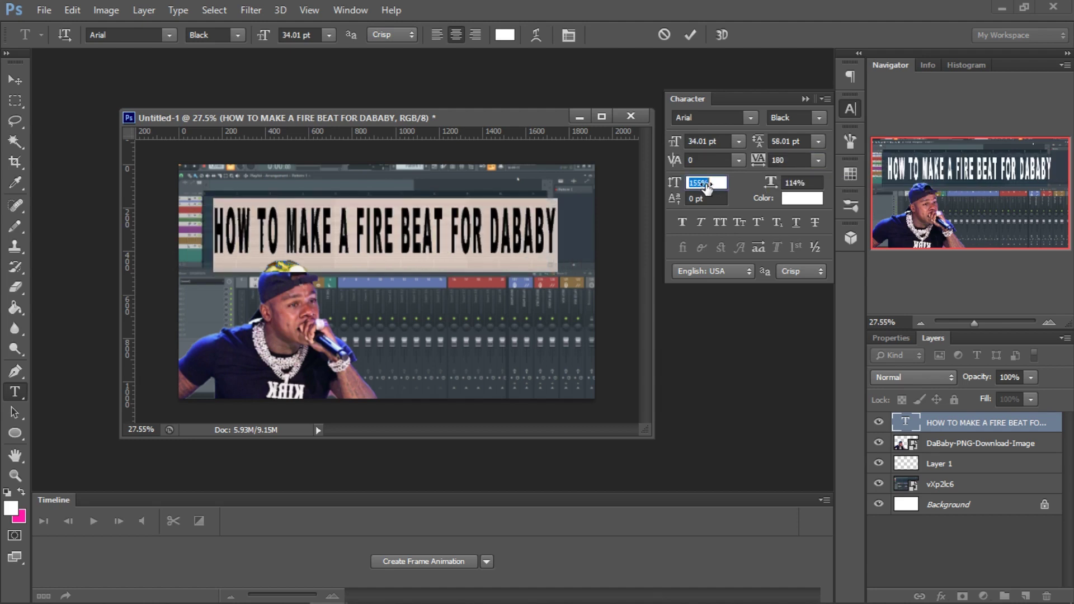
type("148")
key("Return")
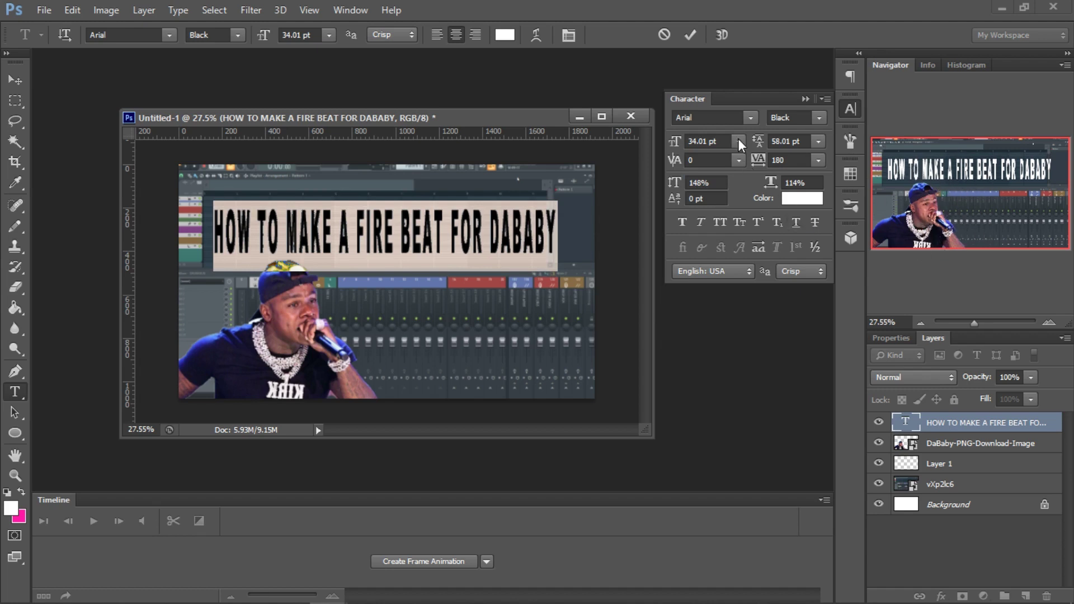
left_click_drag(758, 144, 768, 163)
key("ctrl+Return")
key("m")
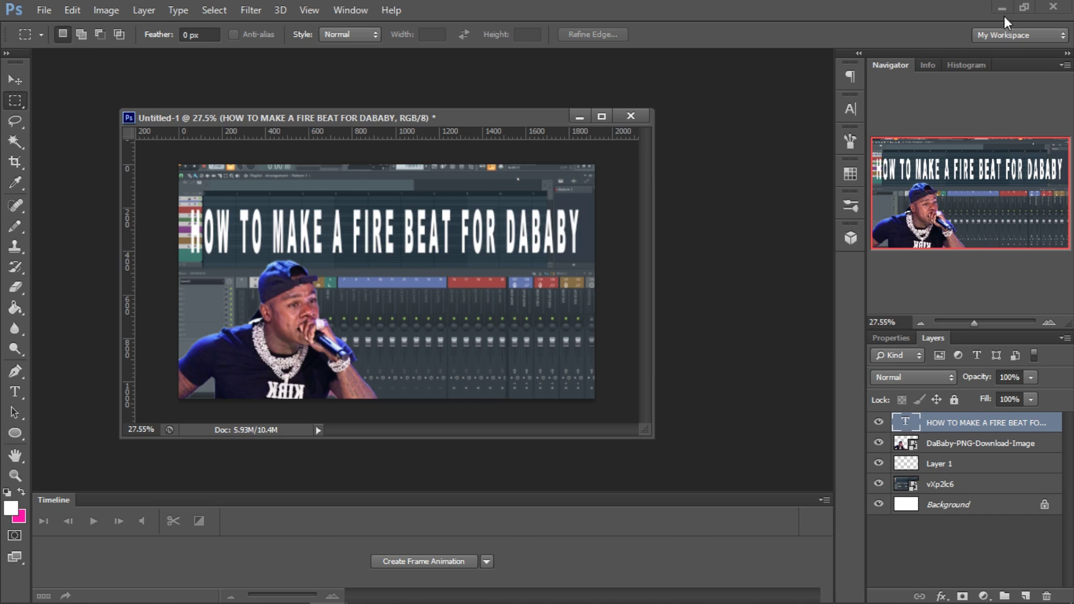
left_click(938, 463)
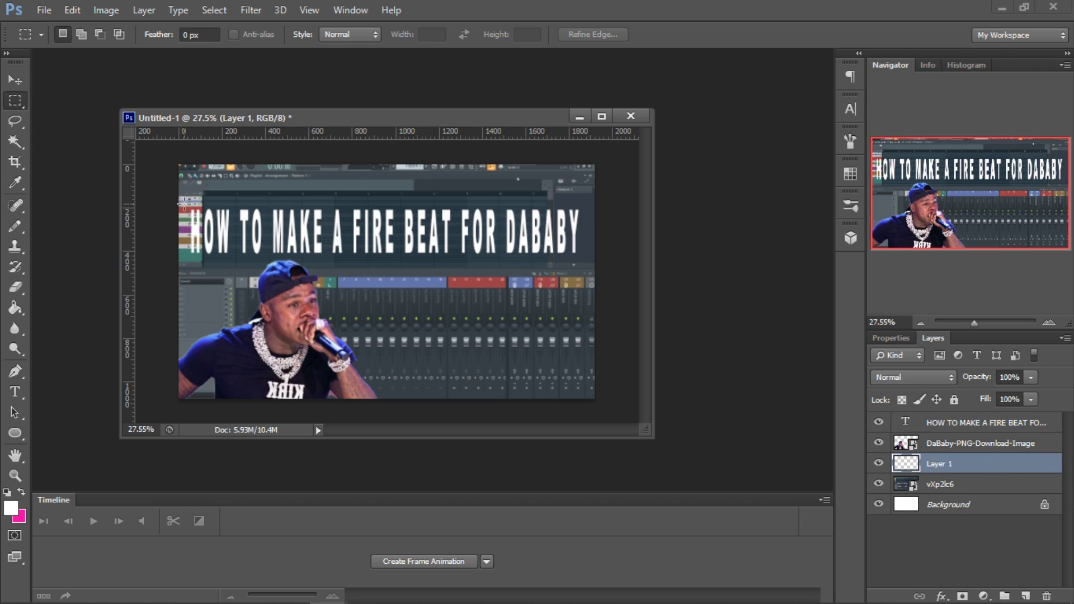
Select a rectangle around the title on Layer 1 and fill it with black (000000).
mouse_move(184, 201)
left_mouse_down()
mouse_move(193, 185)
mouse_move(263, 193)
mouse_move(520, 179)
mouse_move(374, 129)
mouse_move(165, 179)
mouse_move(203, 200)
left_mouse_up()
key("ctrl+d")
left_click_drag(203, 203, 586, 260)
left_click(16, 308)
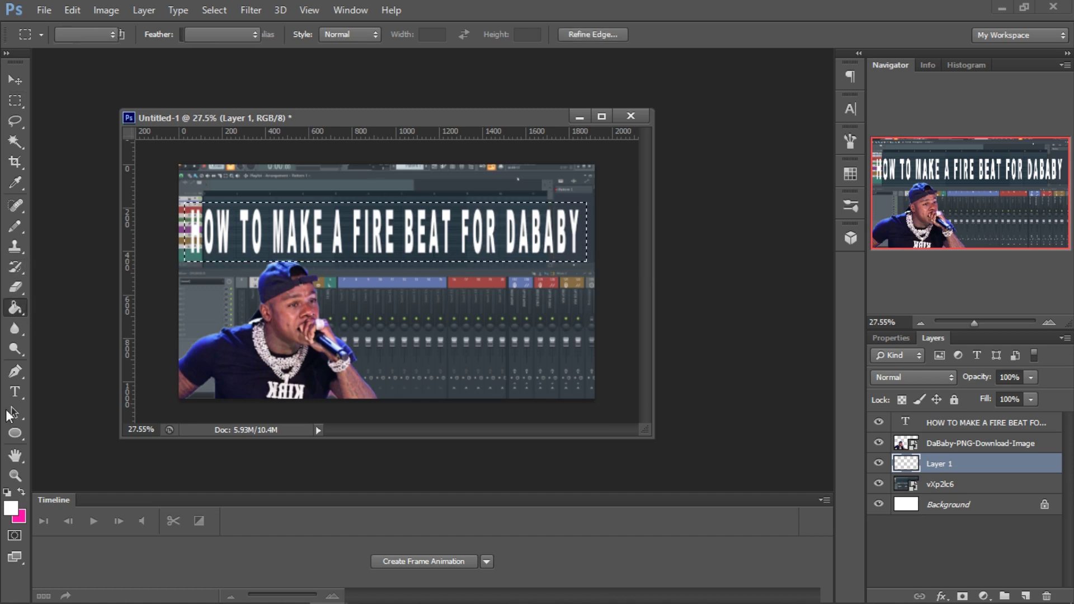
left_click(11, 508)
type("000000")
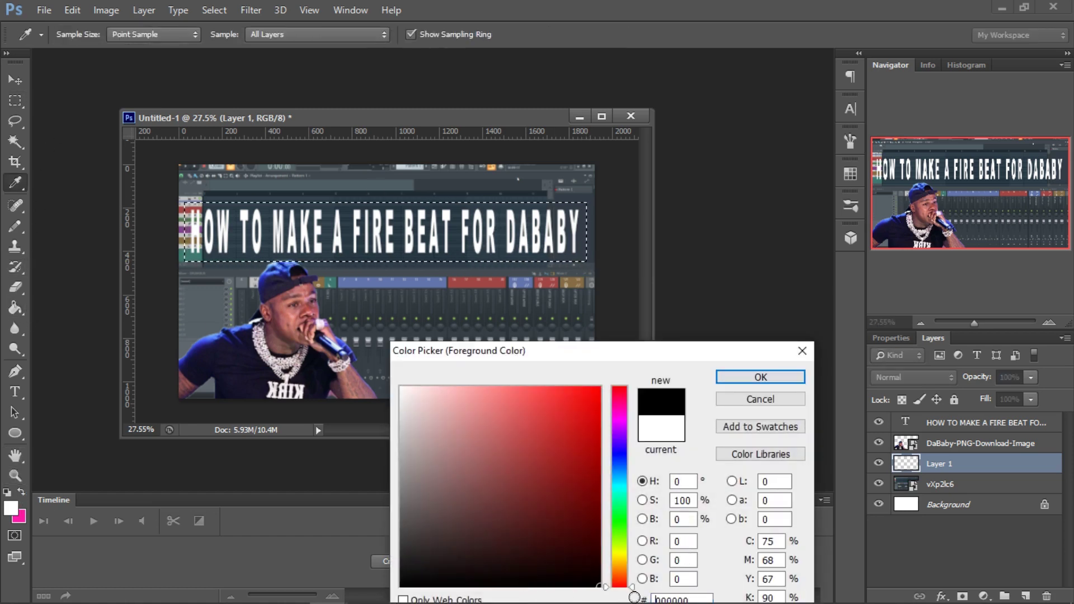
left_click(760, 378)
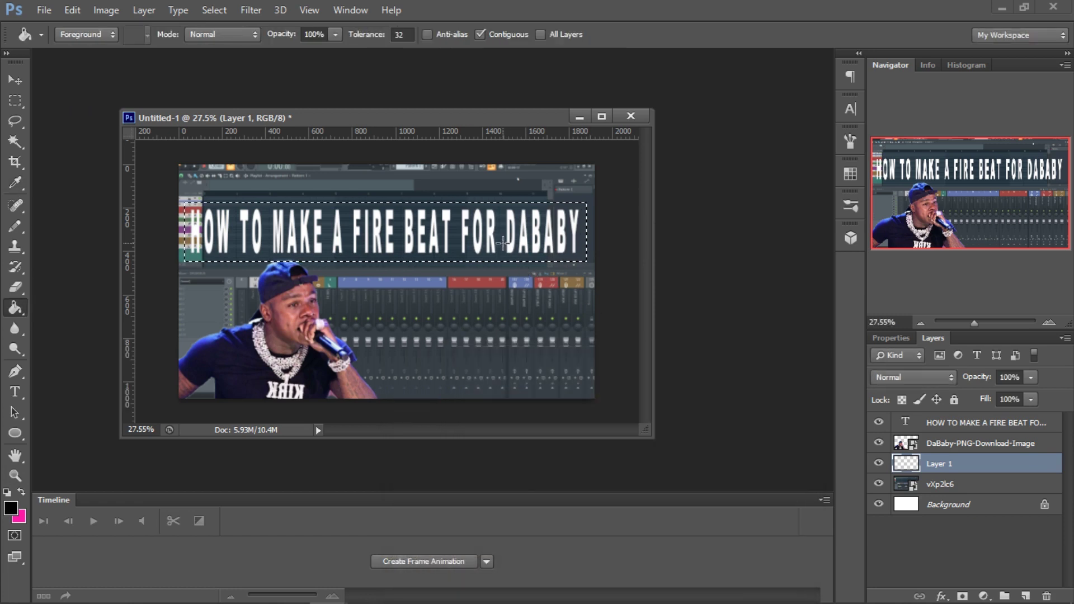
left_click(503, 243)
left_click(16, 101)
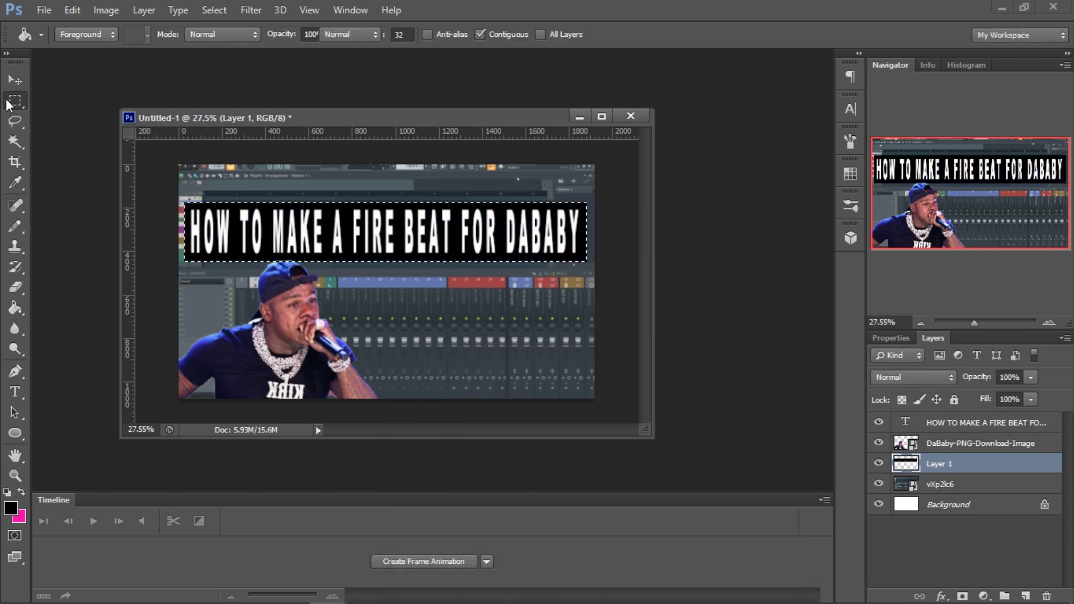
left_click(435, 383)
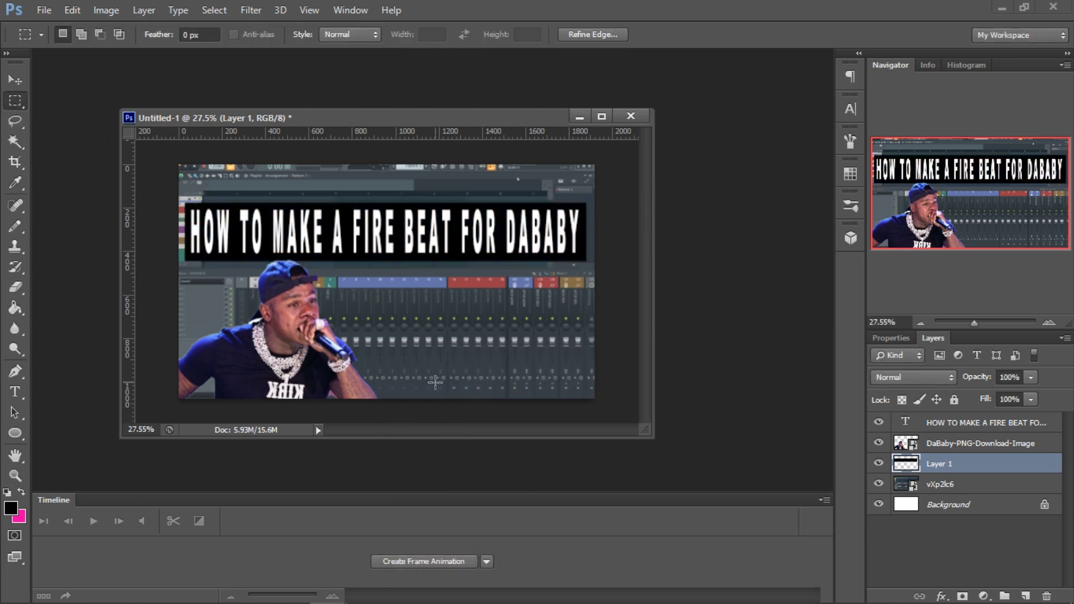
left_click(976, 431)
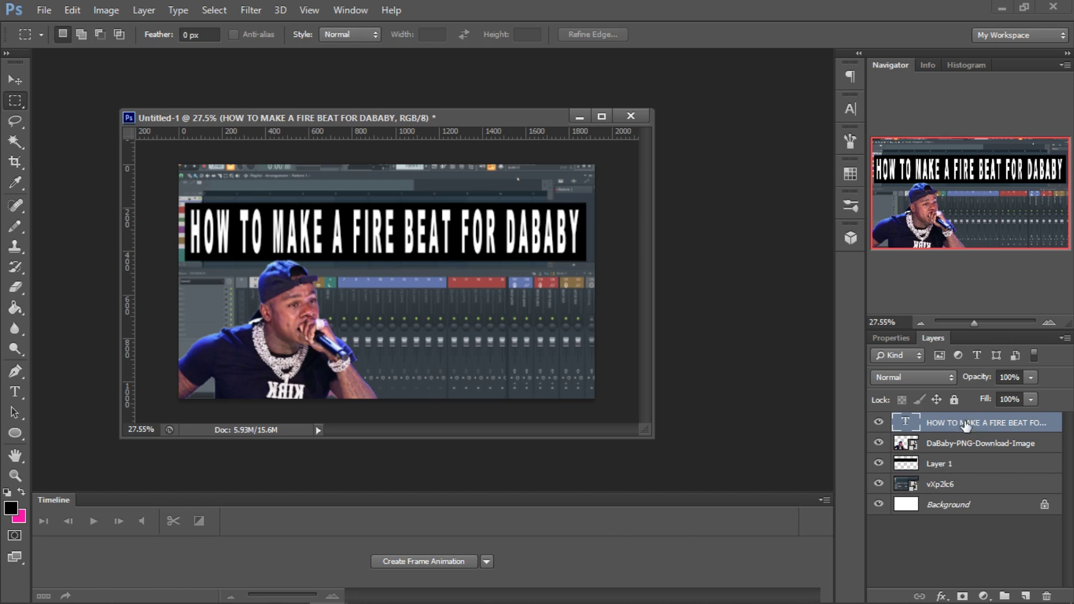
Centre the title and Layer 1 horizontally and vertically, then merge them into one layer.
left_click(936, 464, "ctrl")
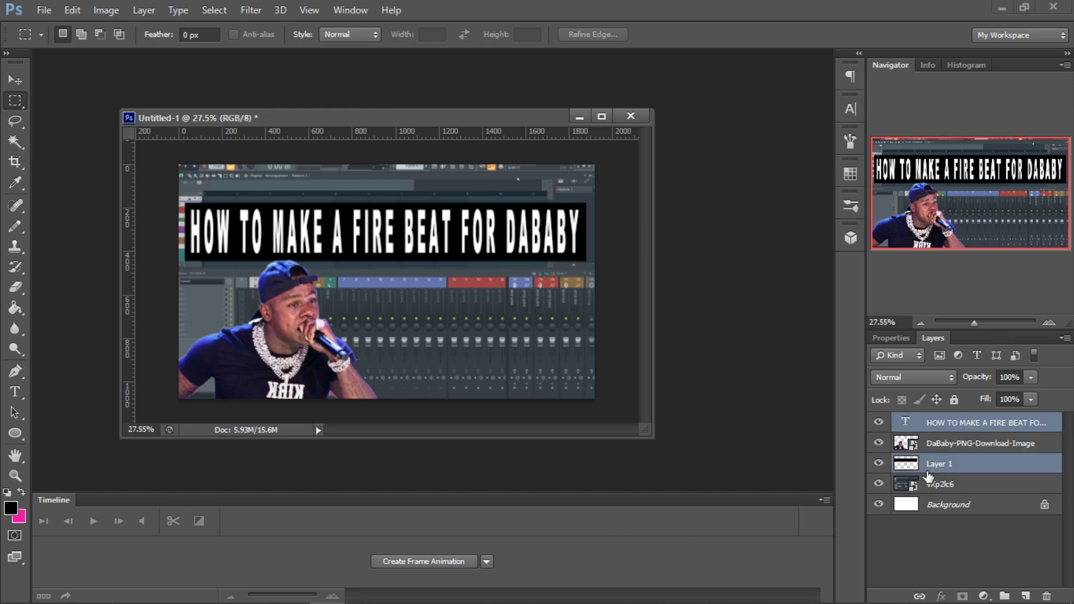
left_click(13, 81)
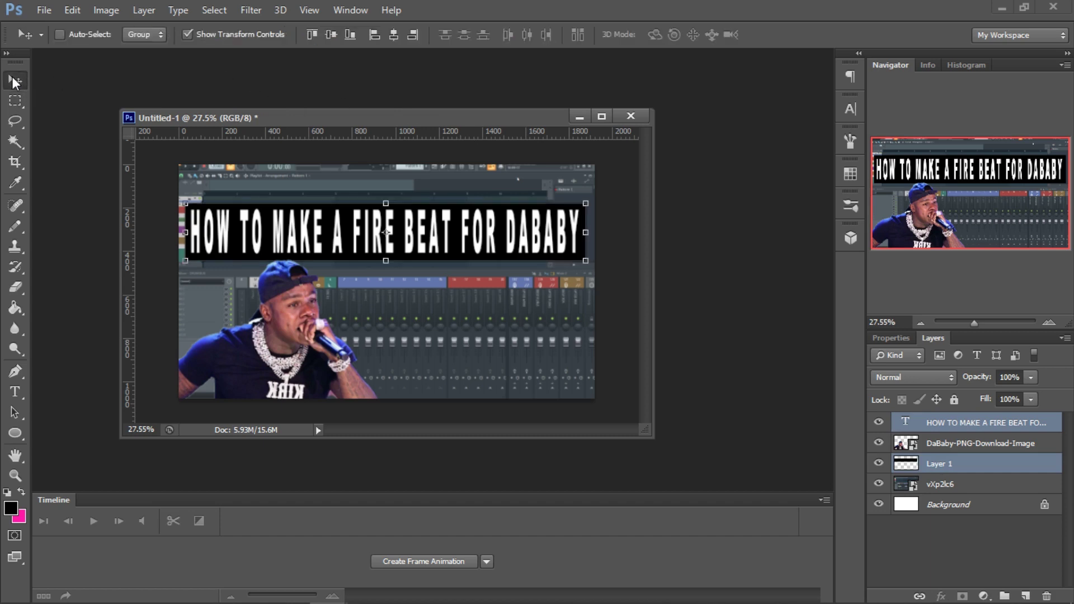
left_click(395, 34)
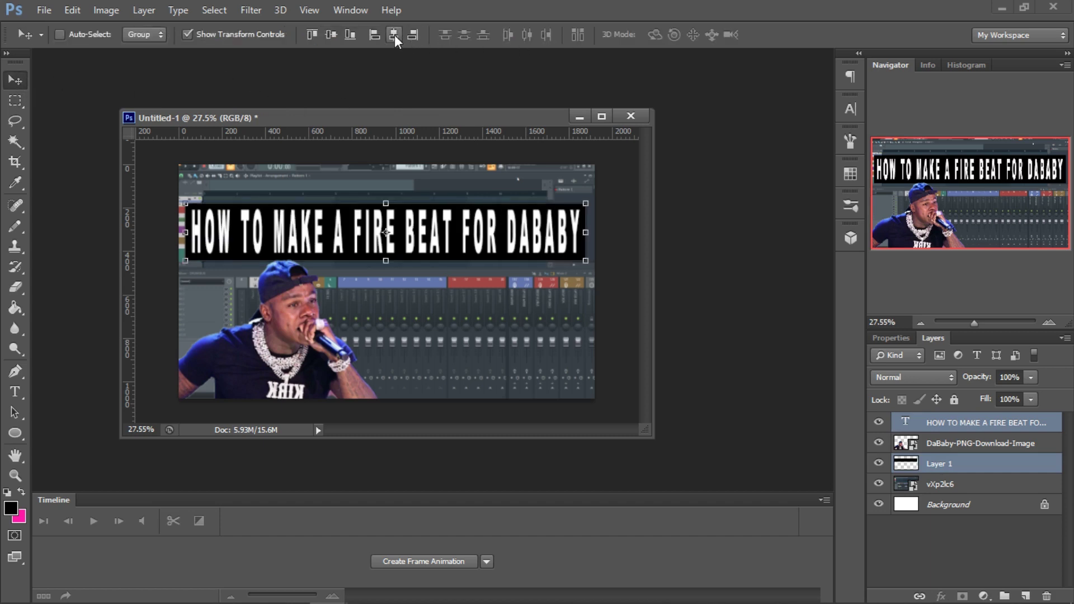
left_click(332, 35)
left_click(16, 101)
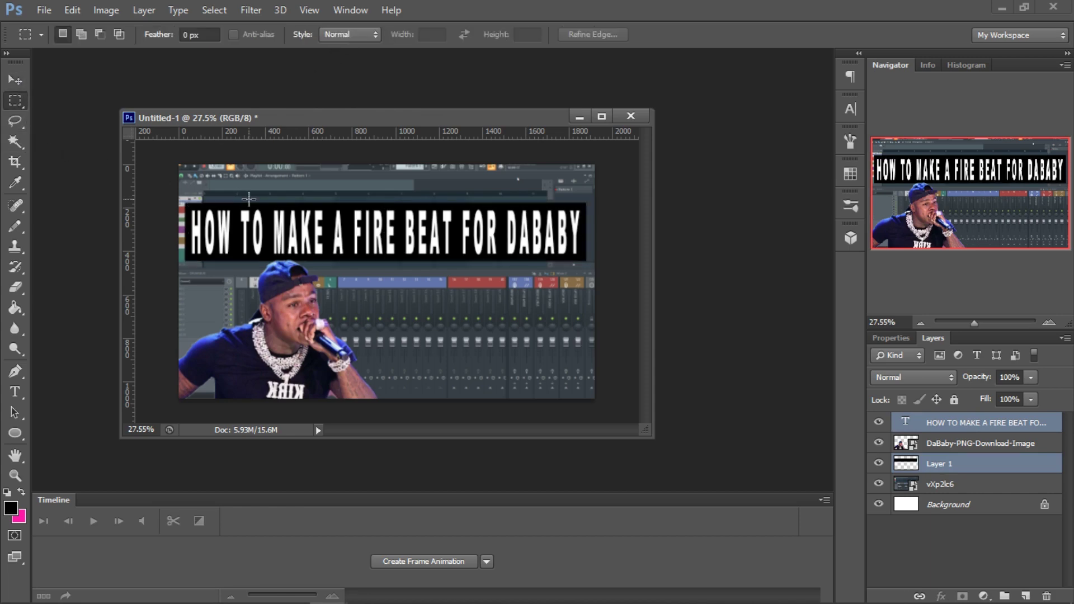
right_click(949, 473)
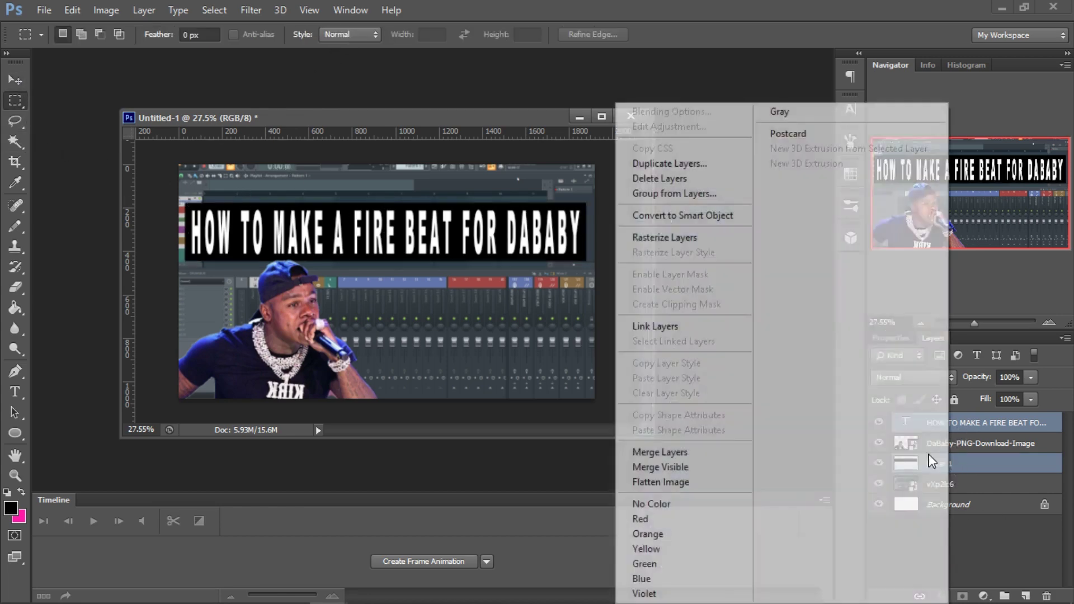
left_click(632, 447)
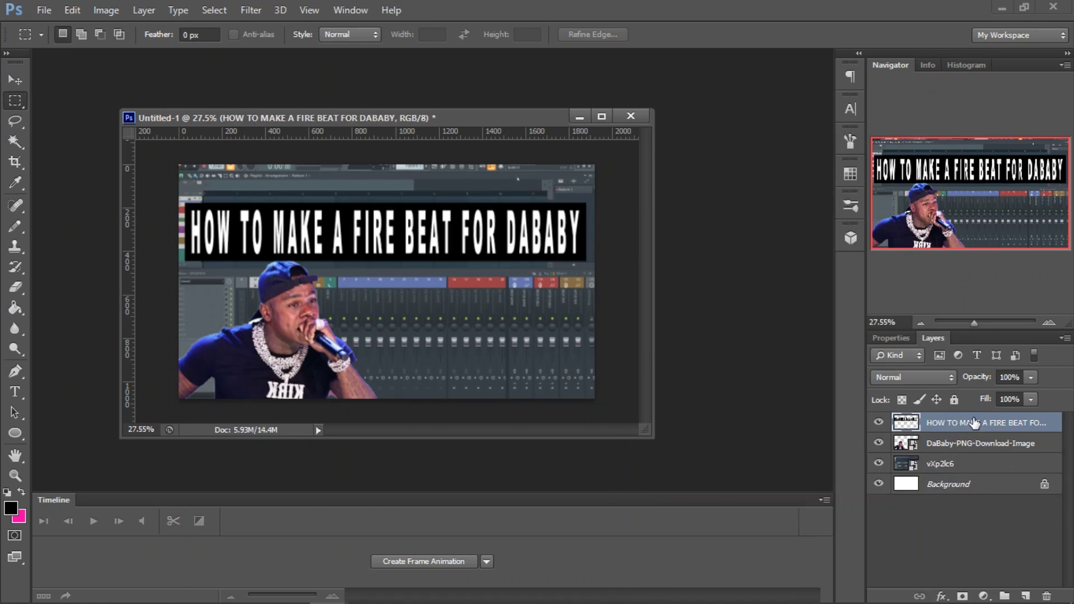
Nudge the merged title banner upward and hide Photoshop.
left_click(906, 484)
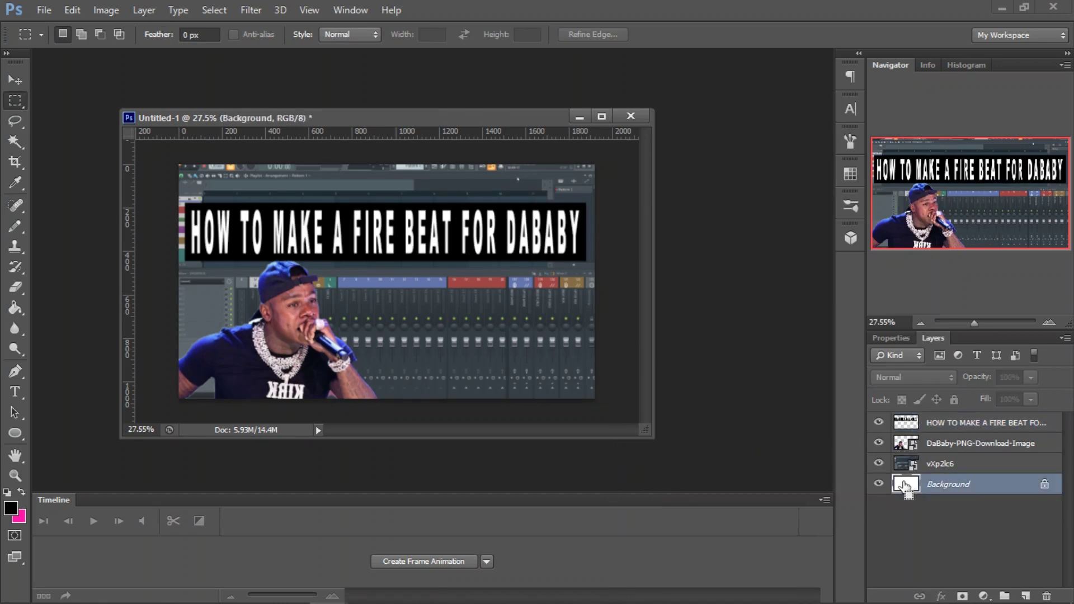
left_click(1023, 435)
left_click(15, 80)
key("shift+Up")
key("shift+Up")
key("shift+Up")
key("shift+Up")
key("shift+Up")
key("shift+Up")
key("shift+Up")
key("shift+Up")
key("shift+Up")
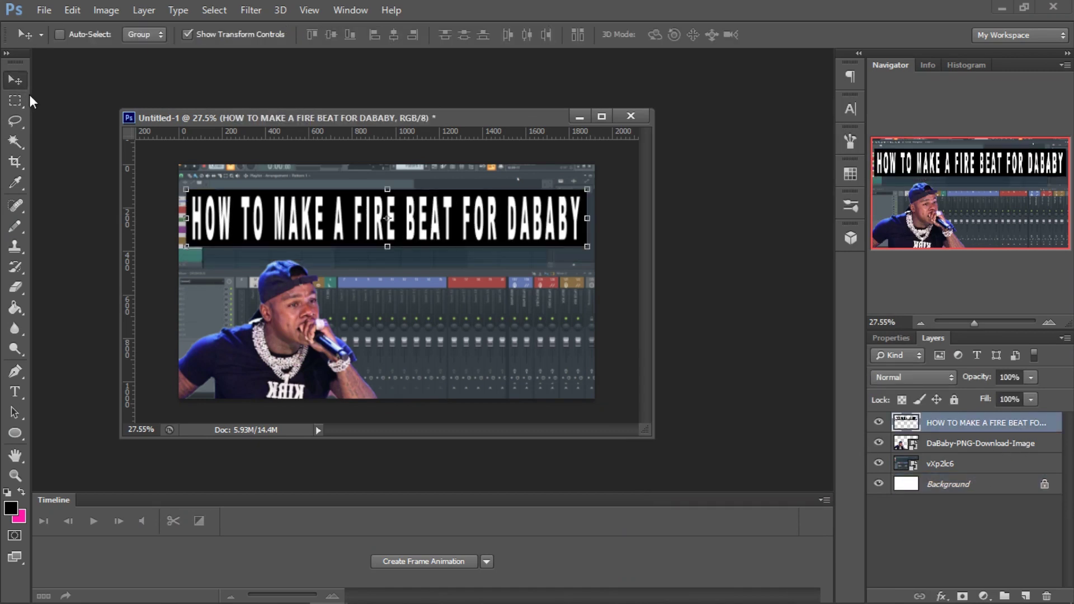
left_click(15, 101)
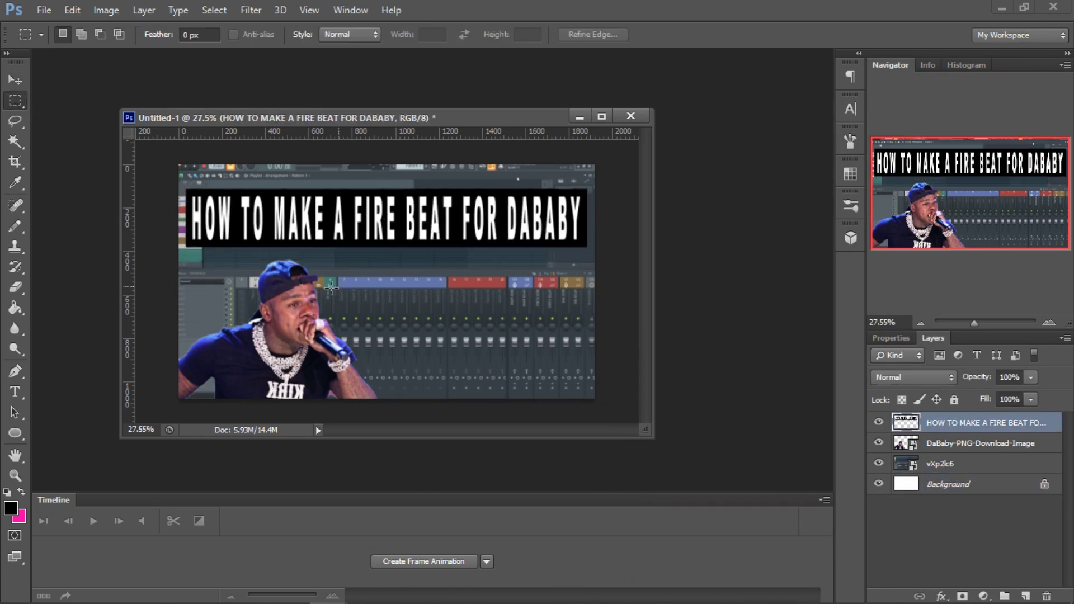
left_click(1002, 8)
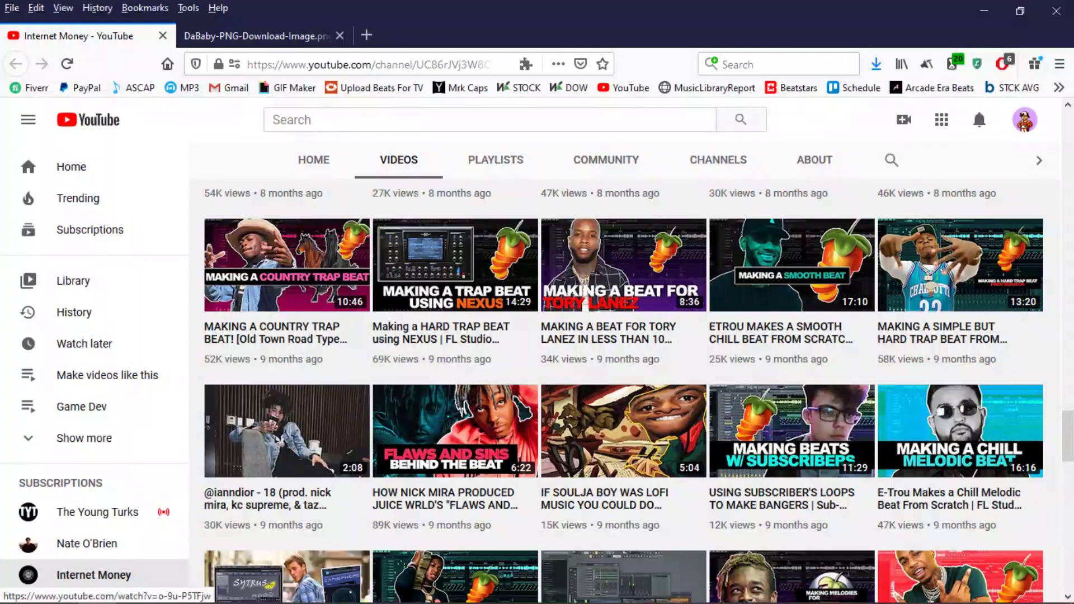
Find an FL Studio fruit logo PNG and save 270214988000211.png full-size to the Desktop.
left_click(366, 35)
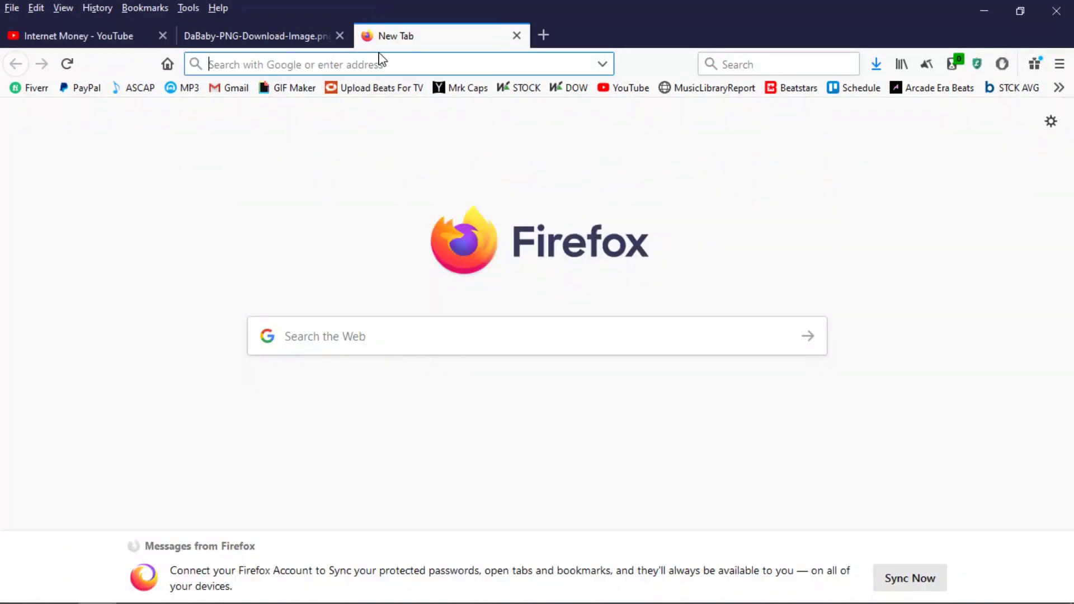
type("d")
key("BackSpace")
type("fruity")
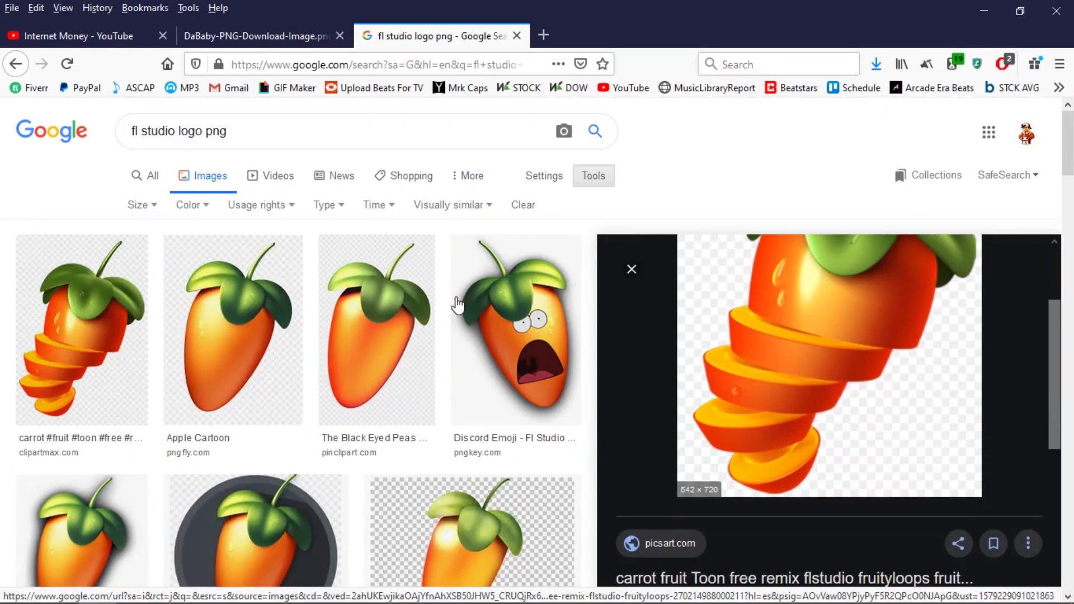
scroll(300, 288, "down", 4)
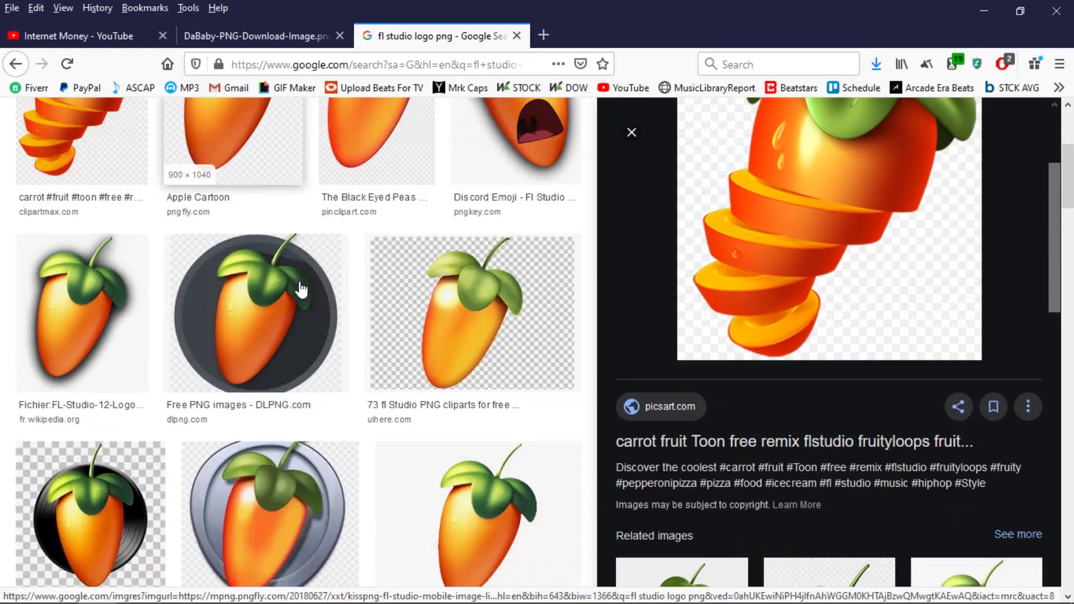
right_click(811, 281)
left_click(875, 399)
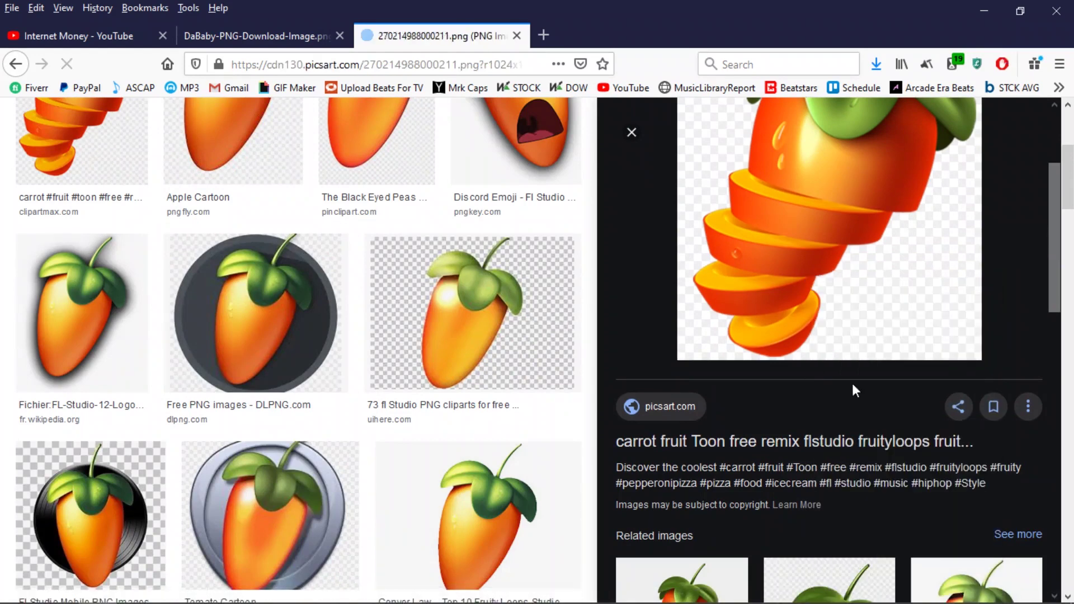
right_click(601, 279)
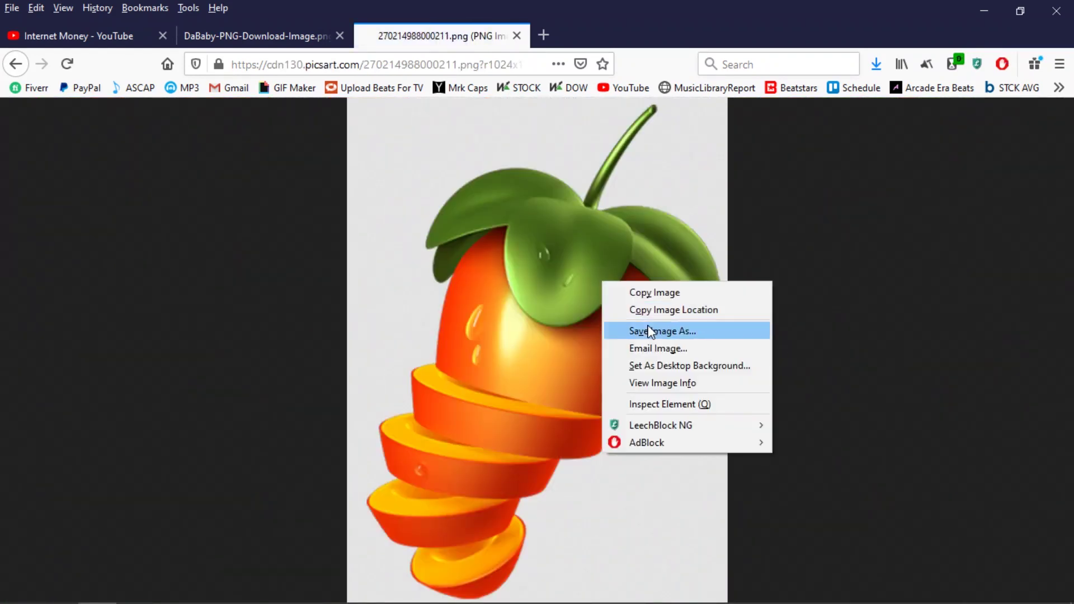
left_click(650, 328)
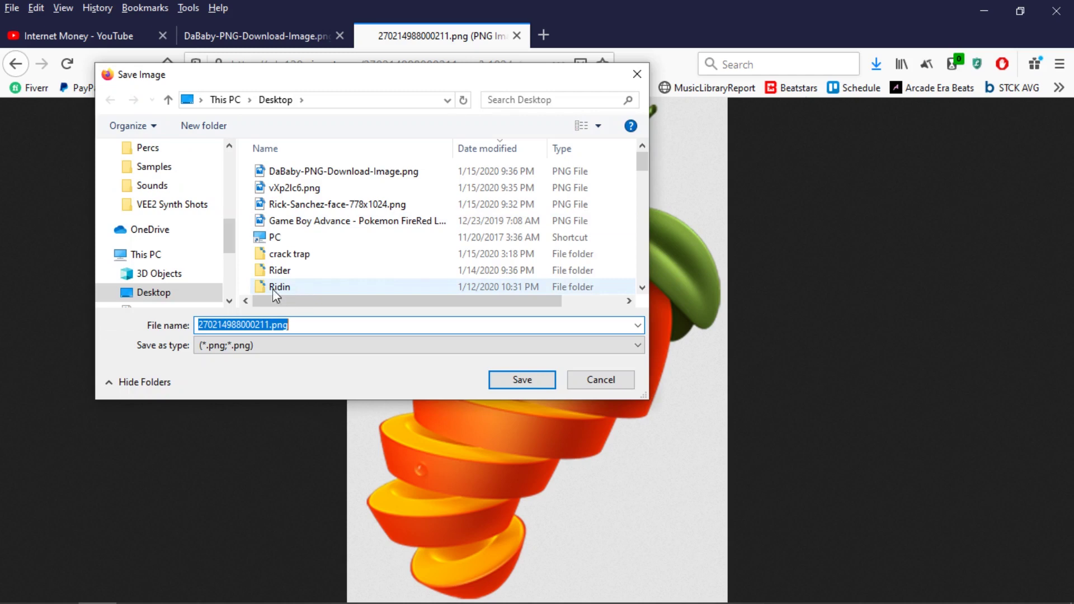
left_click(522, 380)
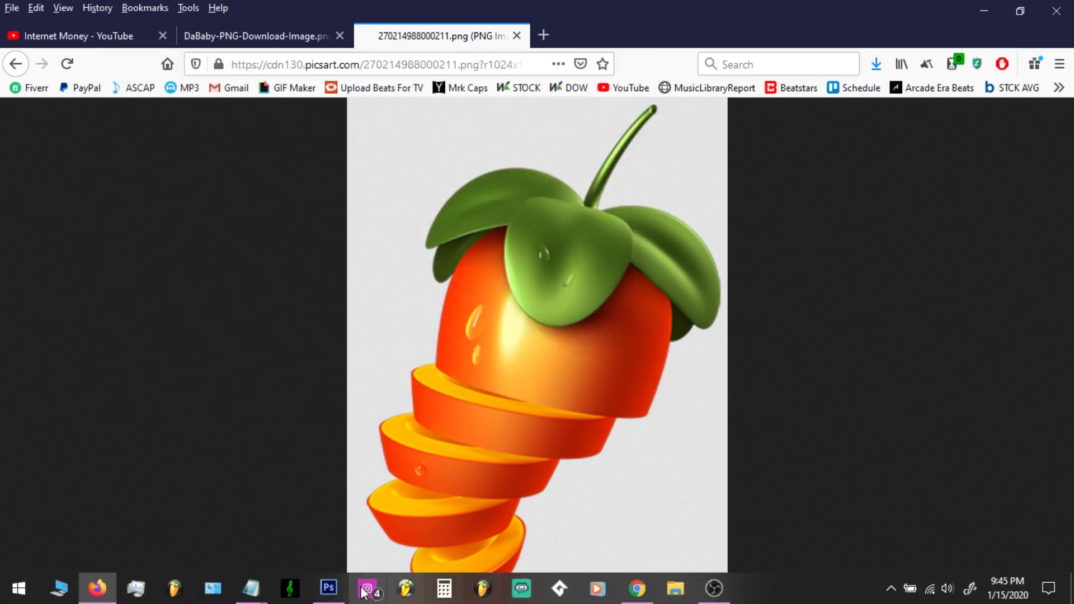
Place 270214988000211.png, move it to the lower right, and scale it to about 74%.
left_click(328, 588)
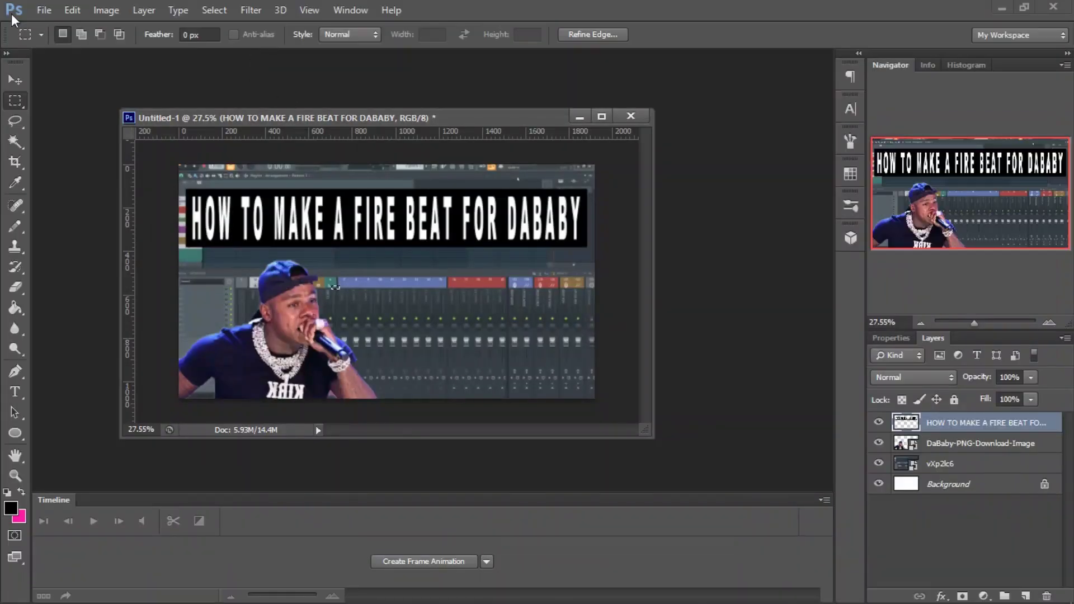
left_click(42, 10)
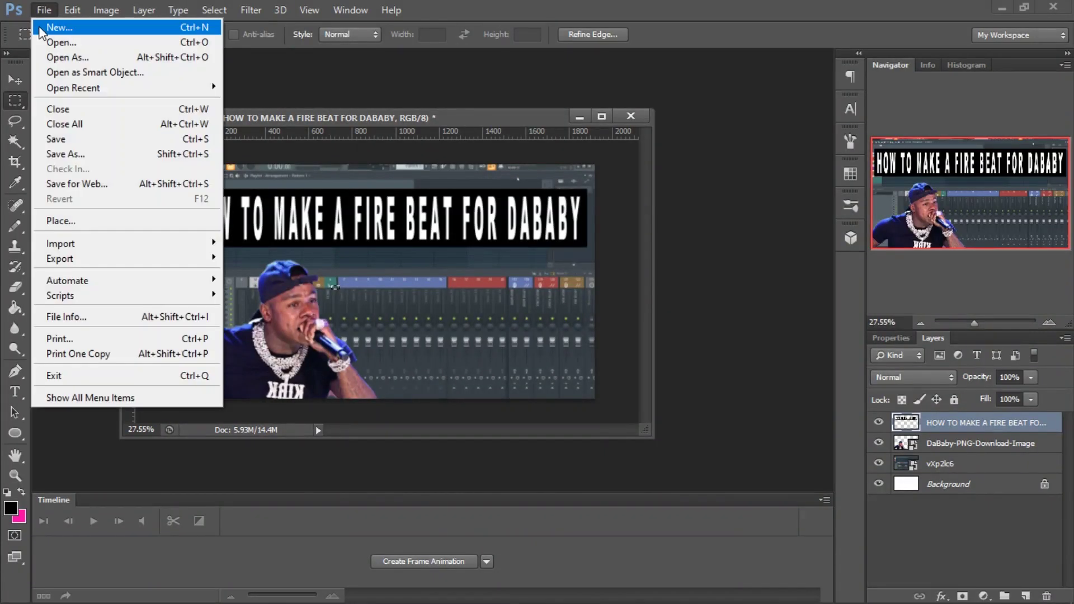
left_click(118, 227)
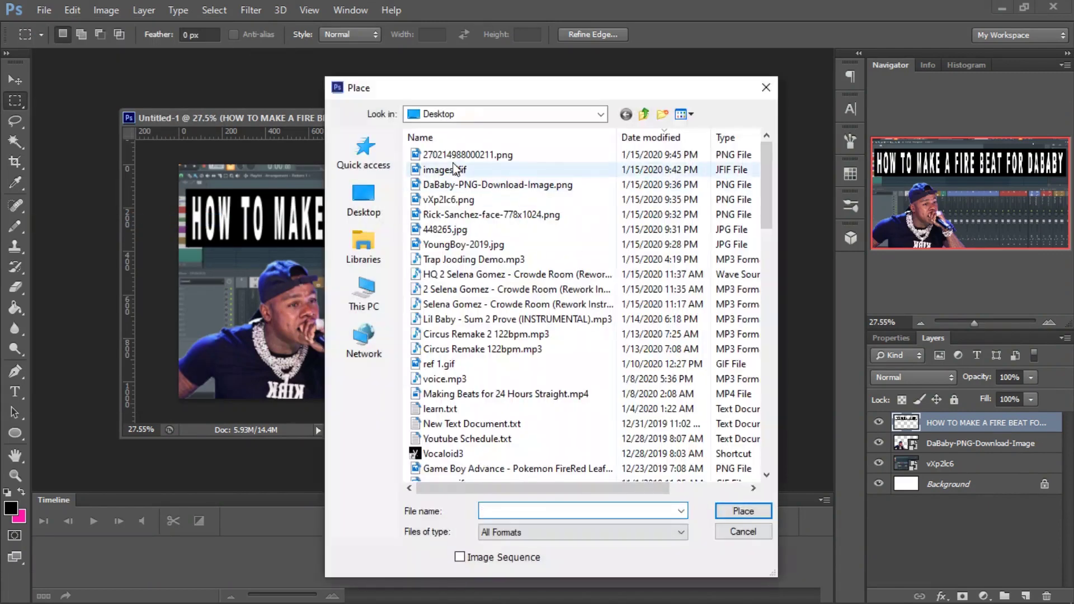
left_click(455, 157)
double_click(455, 158)
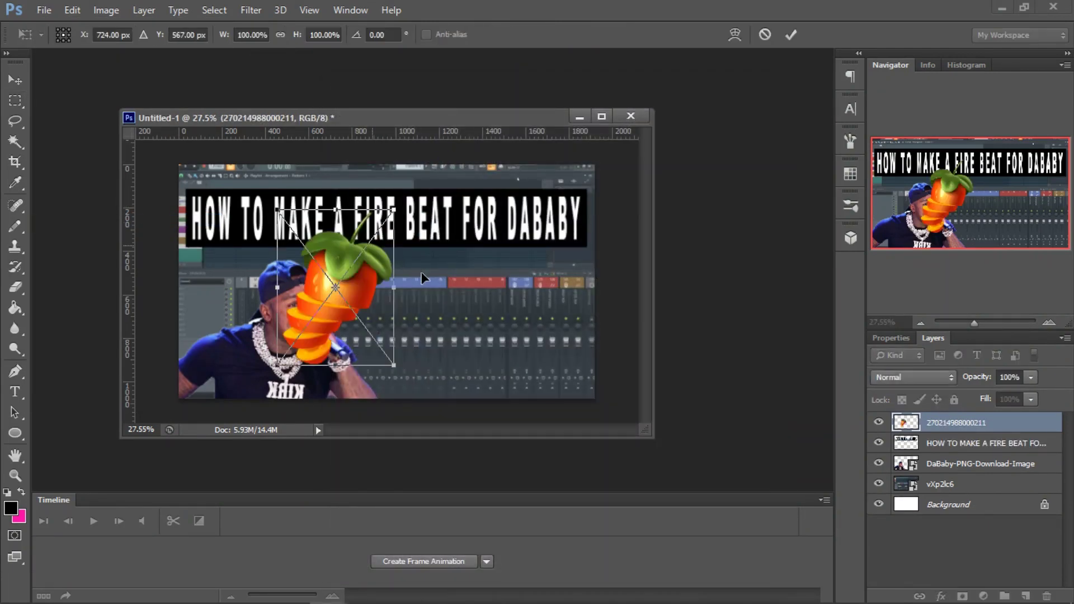
left_click_drag(385, 221, 586, 244)
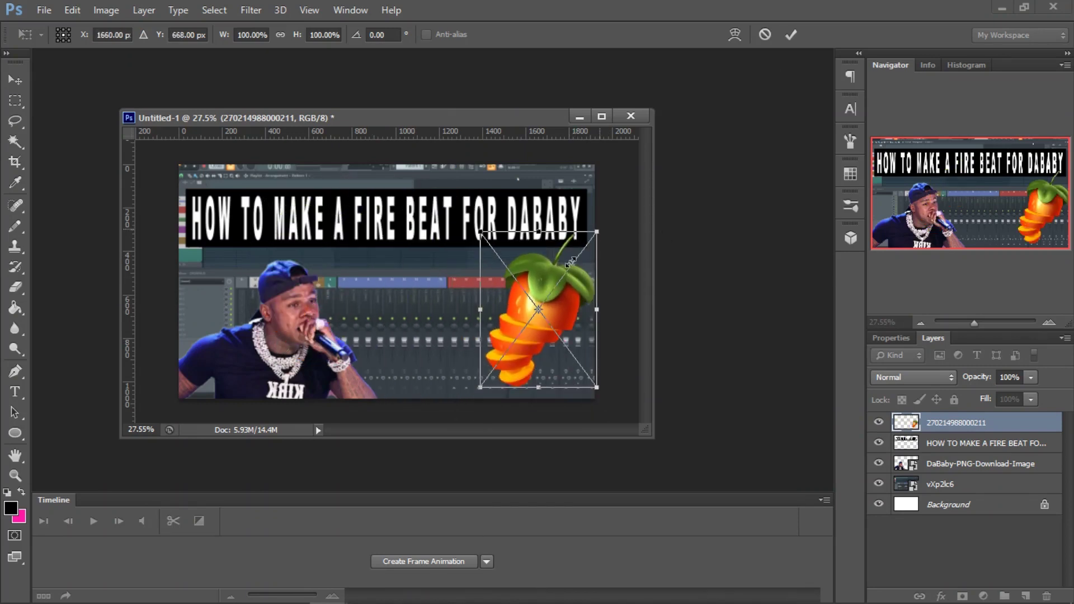
left_click_drag(597, 232, 571, 269)
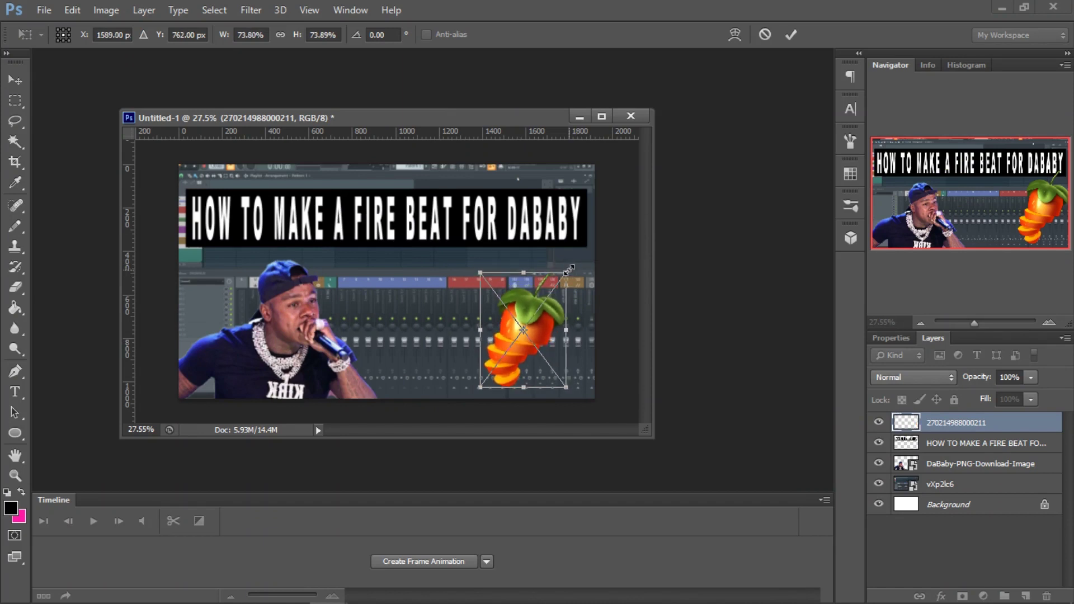
left_click(798, 34)
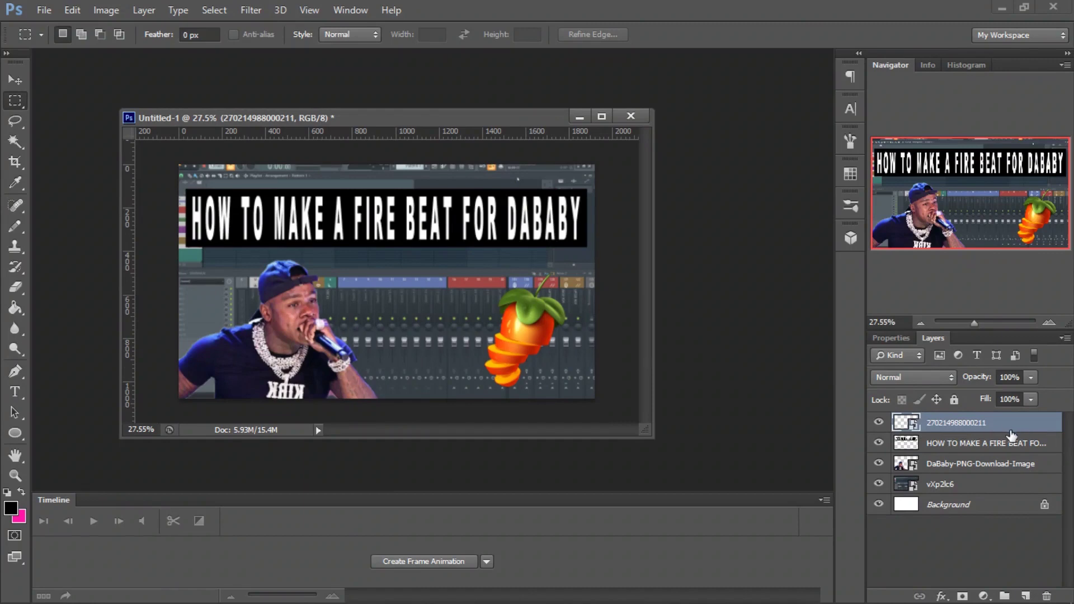
Reselect the carrot logo layer and dismiss the Layer Style dialog unchanged.
left_click(965, 445)
left_click(977, 425)
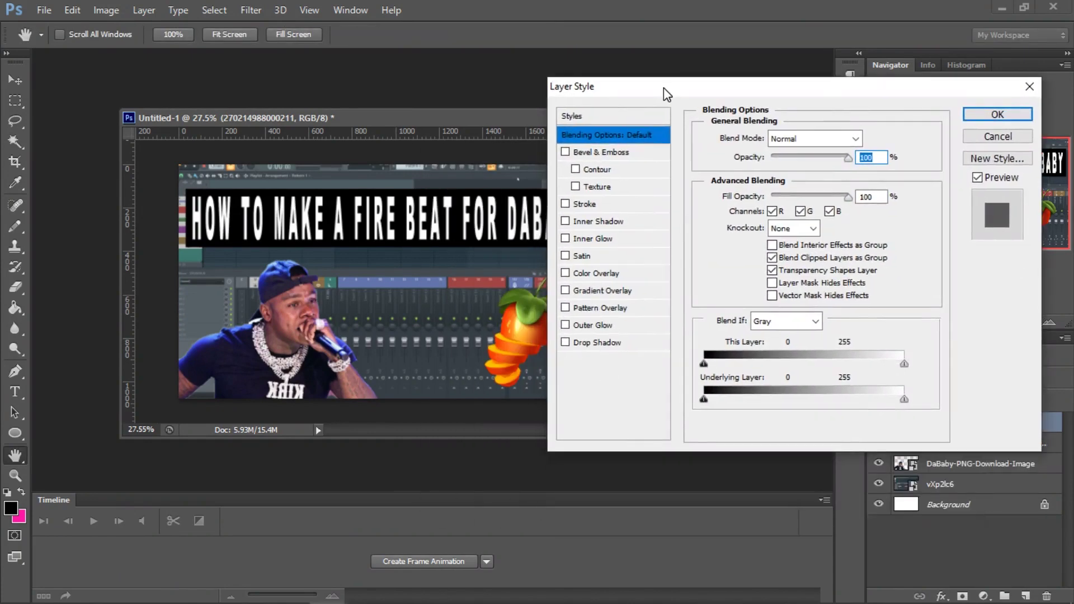
left_click_drag(663, 88, 669, 91)
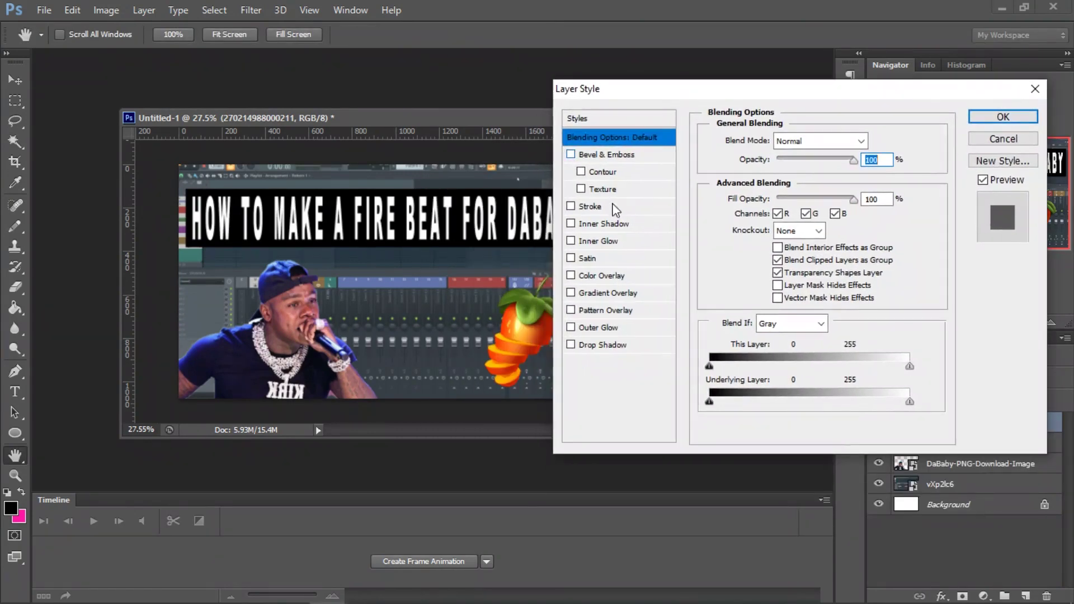
left_click(1034, 90)
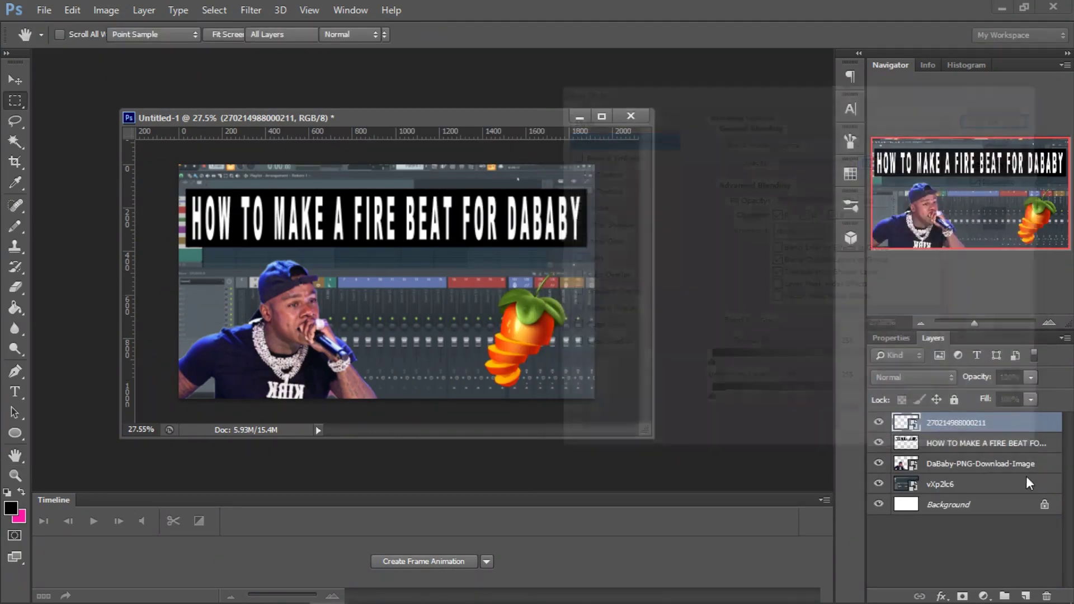
Add an 18 px white Stroke layer style to the FL Studio logo layer.
double_click(1013, 431)
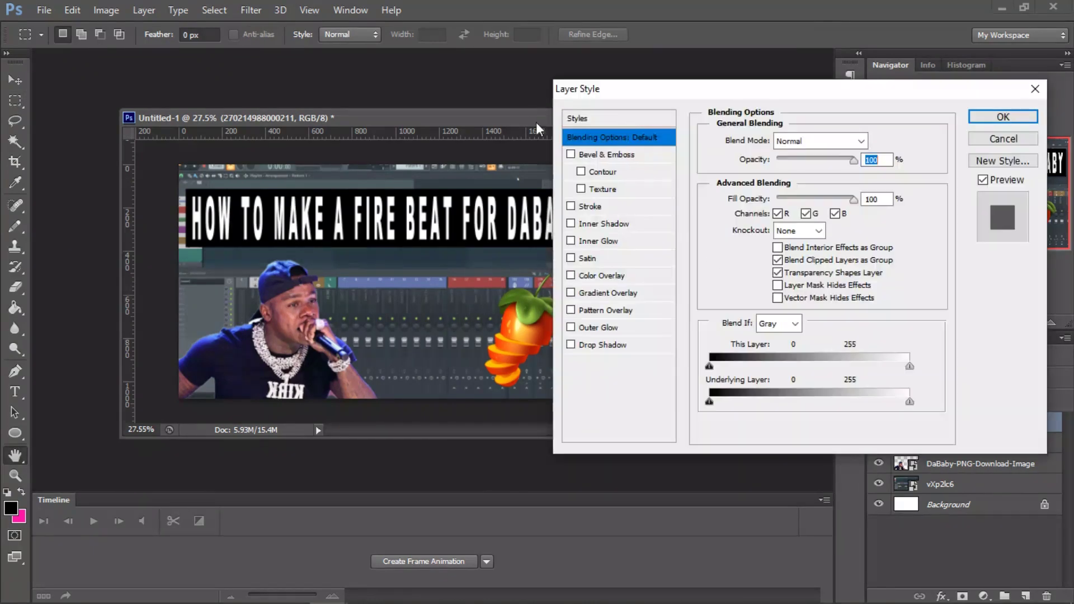
left_click_drag(693, 95, 633, 99)
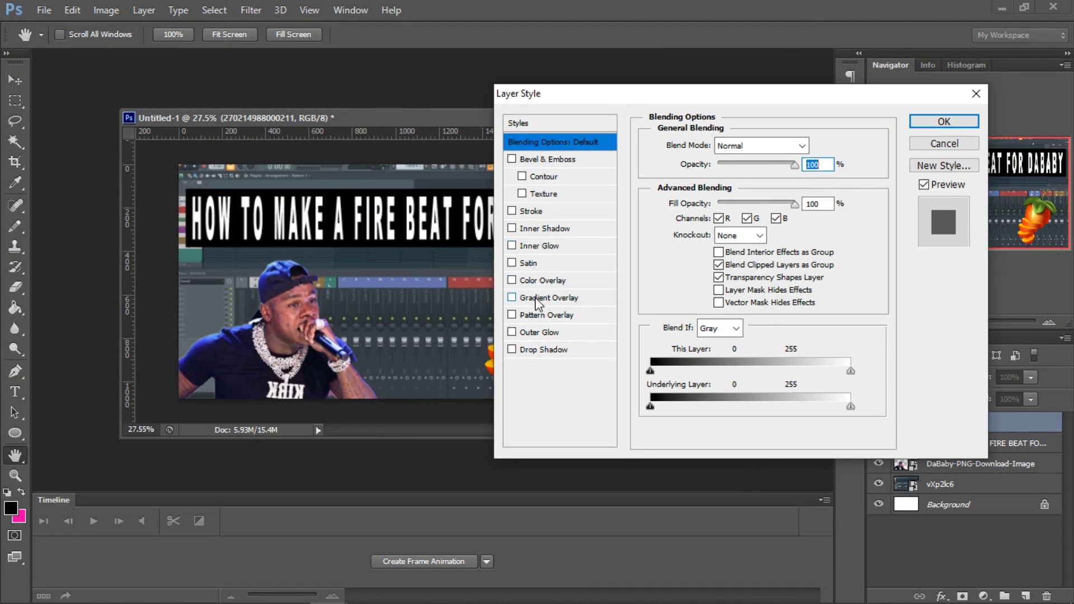
left_click(527, 211)
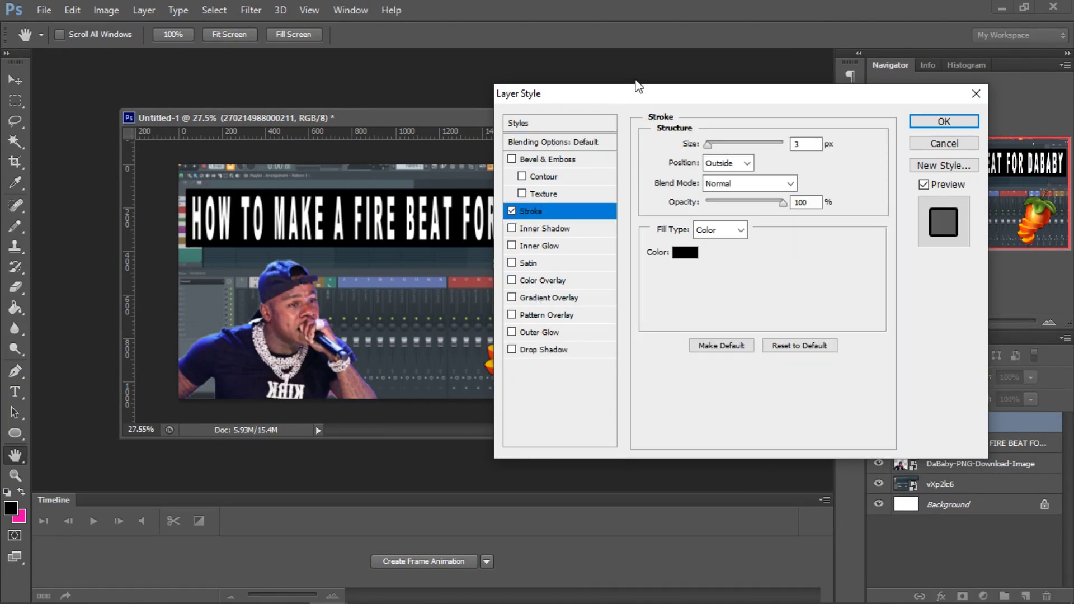
left_click_drag(652, 97, 758, 66)
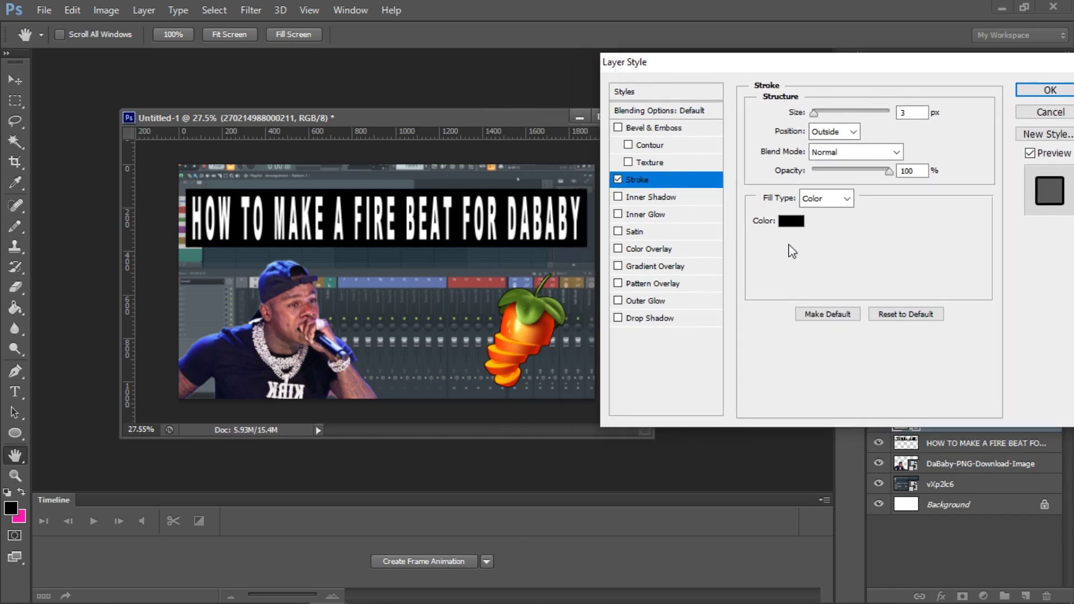
left_click(791, 221)
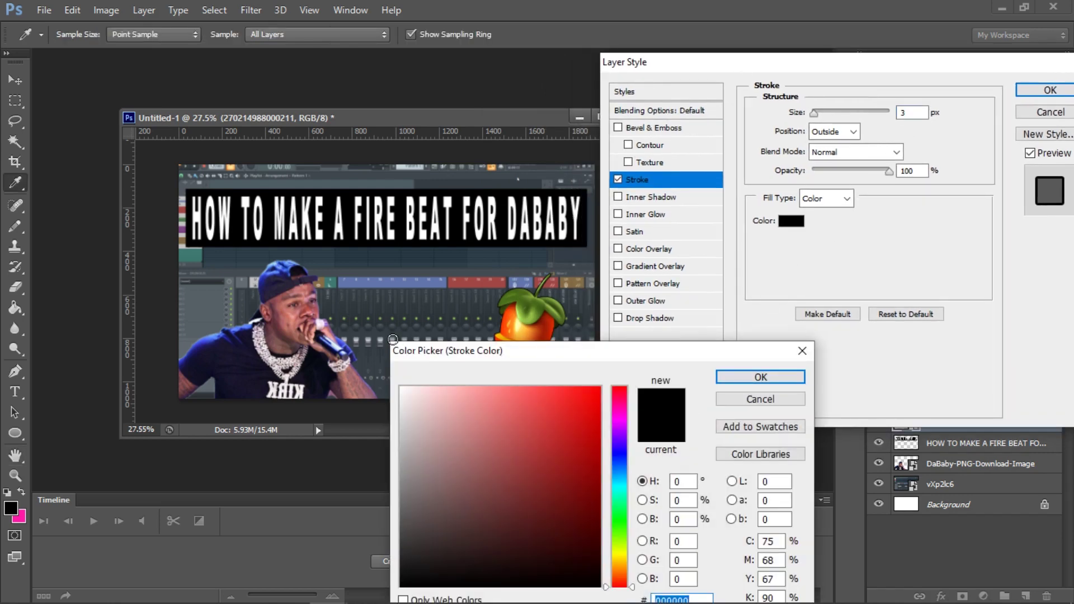
left_click_drag(402, 388, 392, 339)
left_click(723, 376)
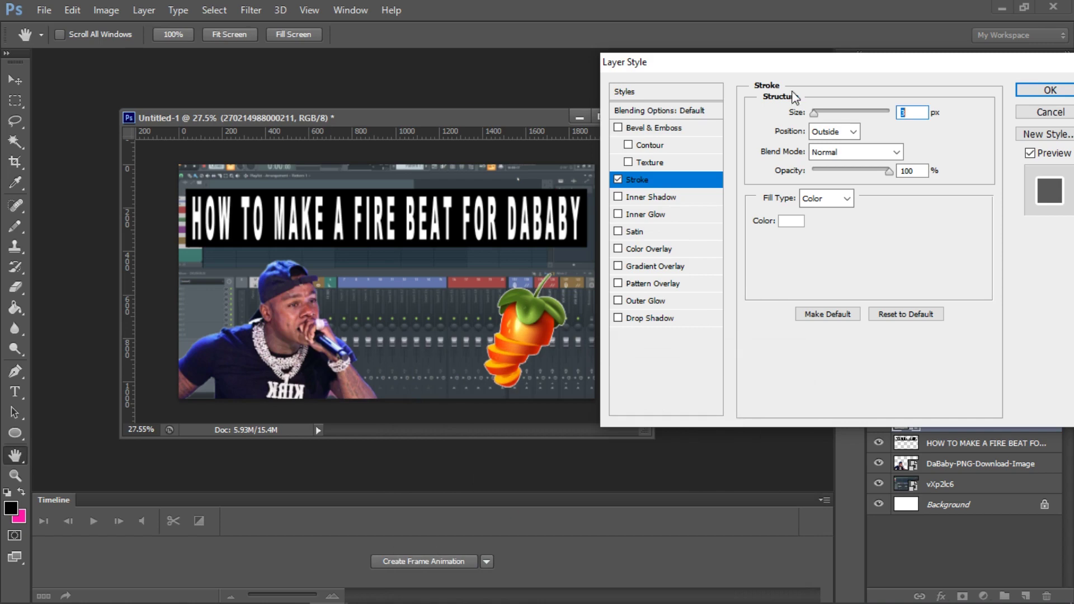
left_click_drag(818, 116, 825, 118)
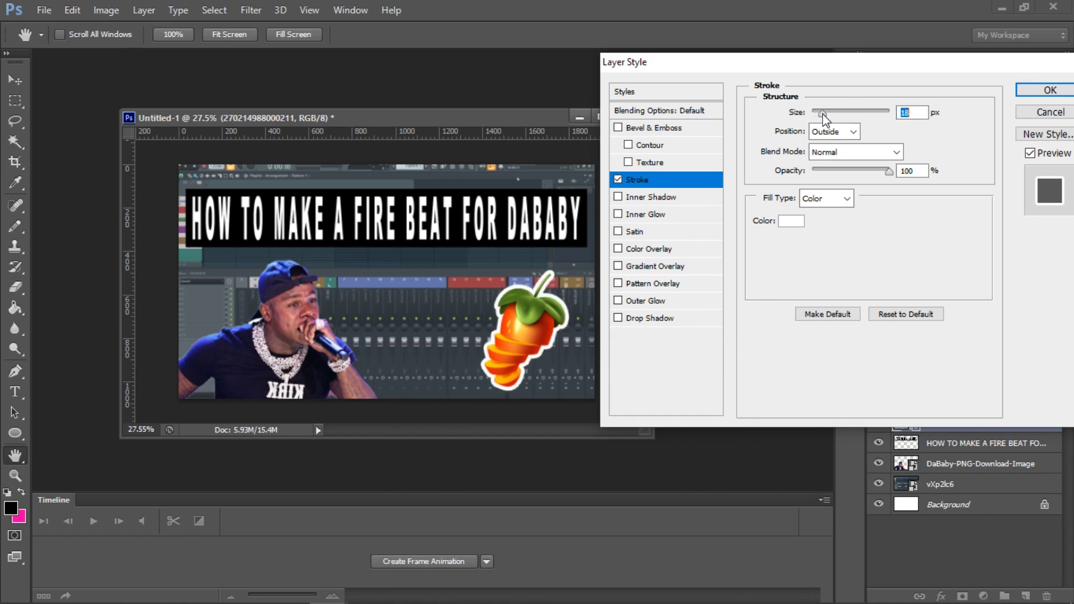
left_click(1065, 89)
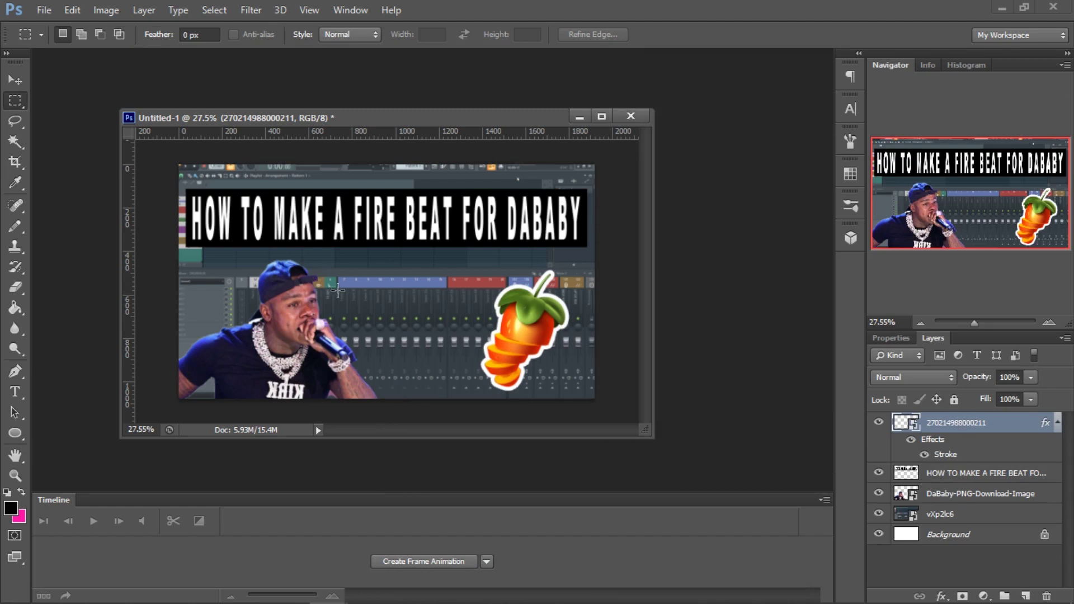
Copy the logo's layer style and paste it onto the DaBaby-PNG-Download-Image layer.
left_click_drag(270, 319, 295, 343)
right_click(1002, 422)
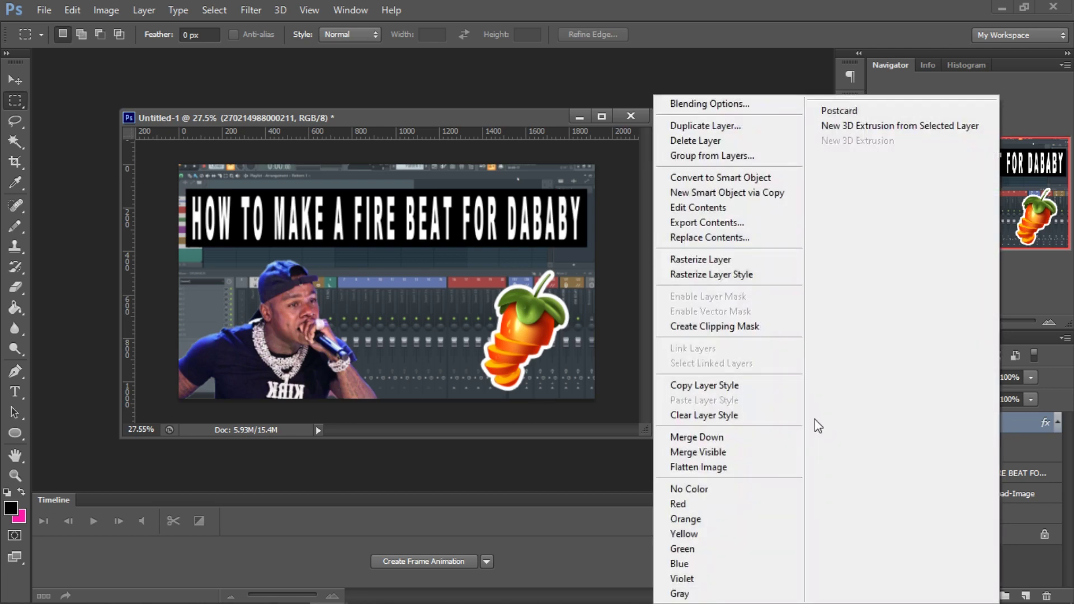
left_click(750, 391)
right_click(959, 492)
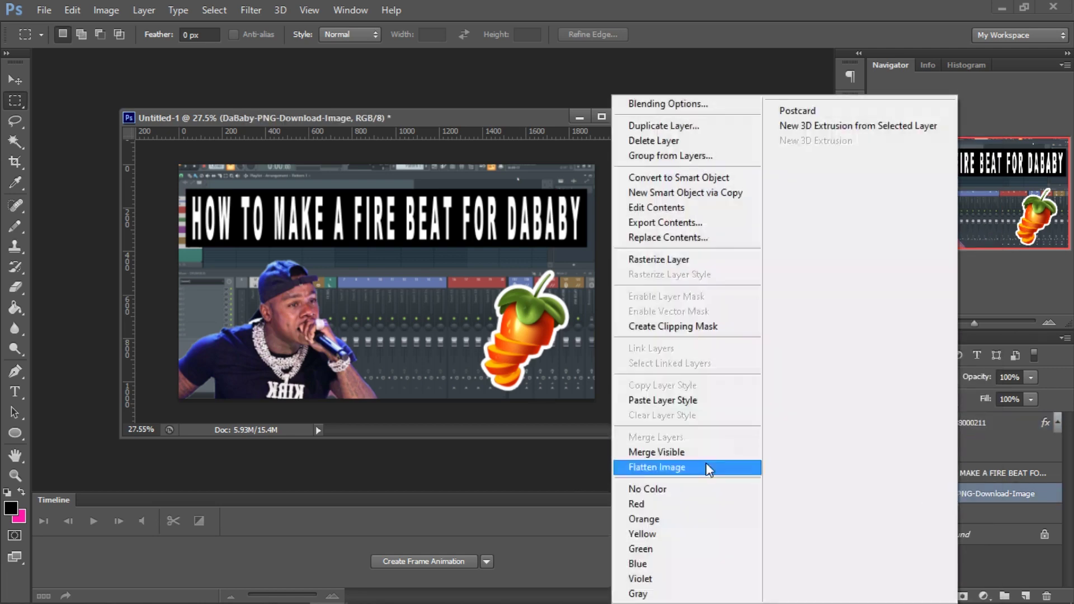
left_click(696, 400)
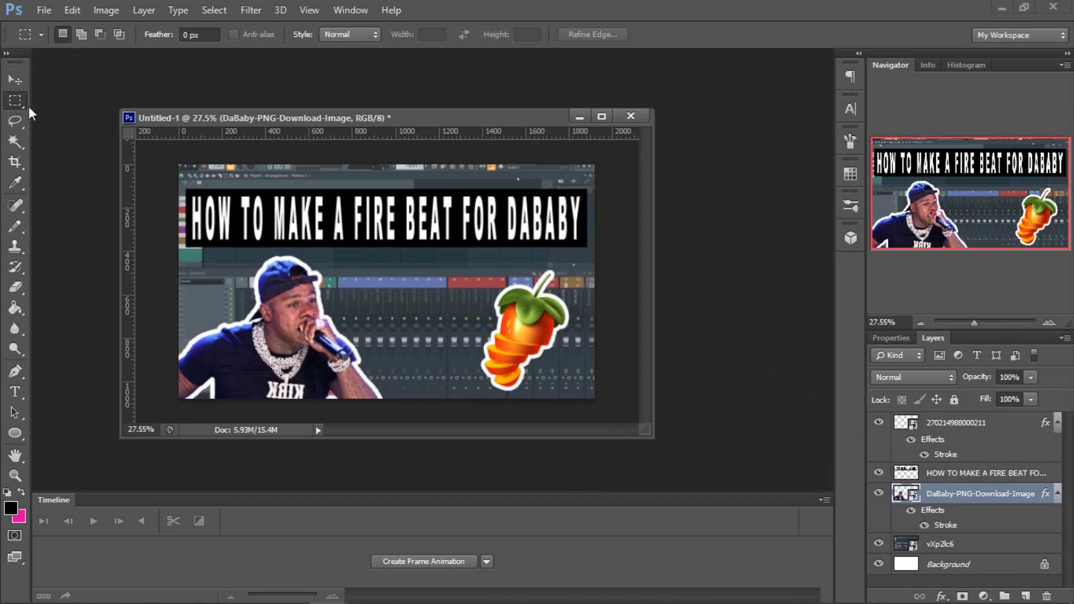
left_click(960, 543)
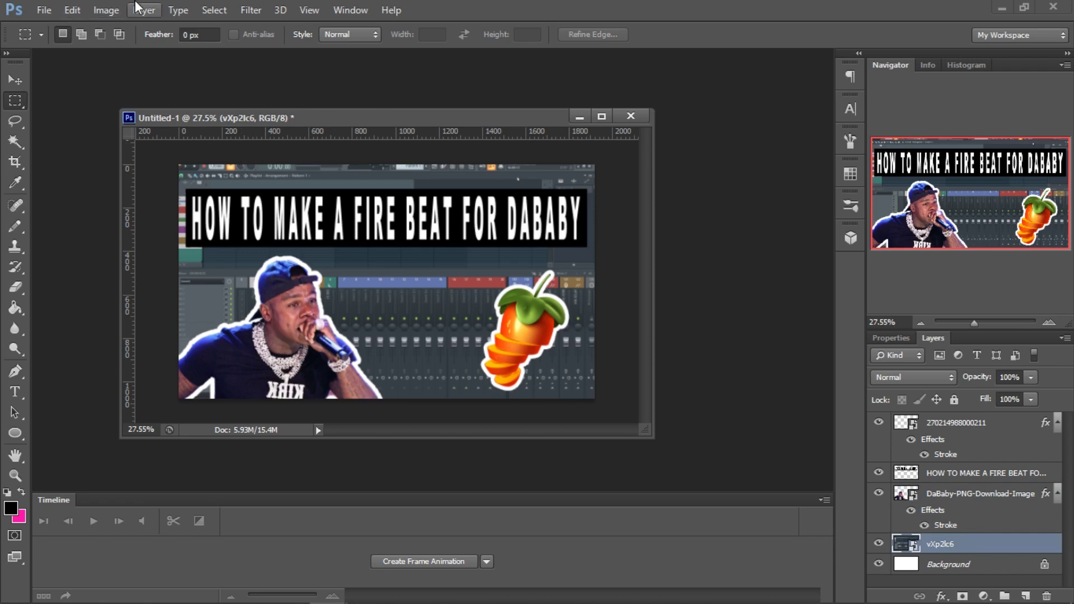
Create a new empty Layer 1 from the Layer menu.
left_click(152, 9)
mouse_move(148, 27)
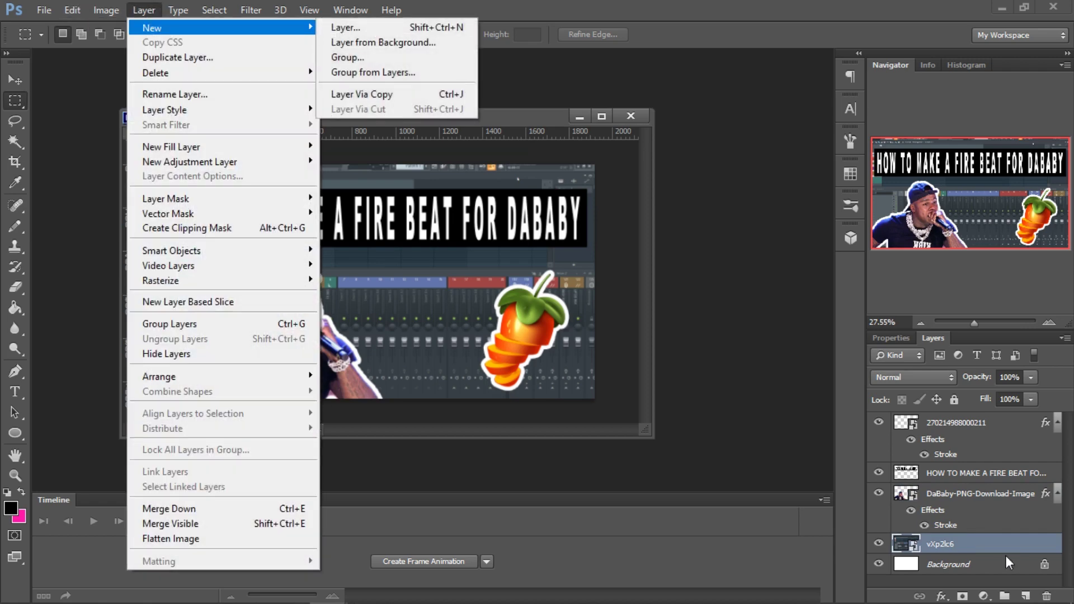
left_click(354, 31)
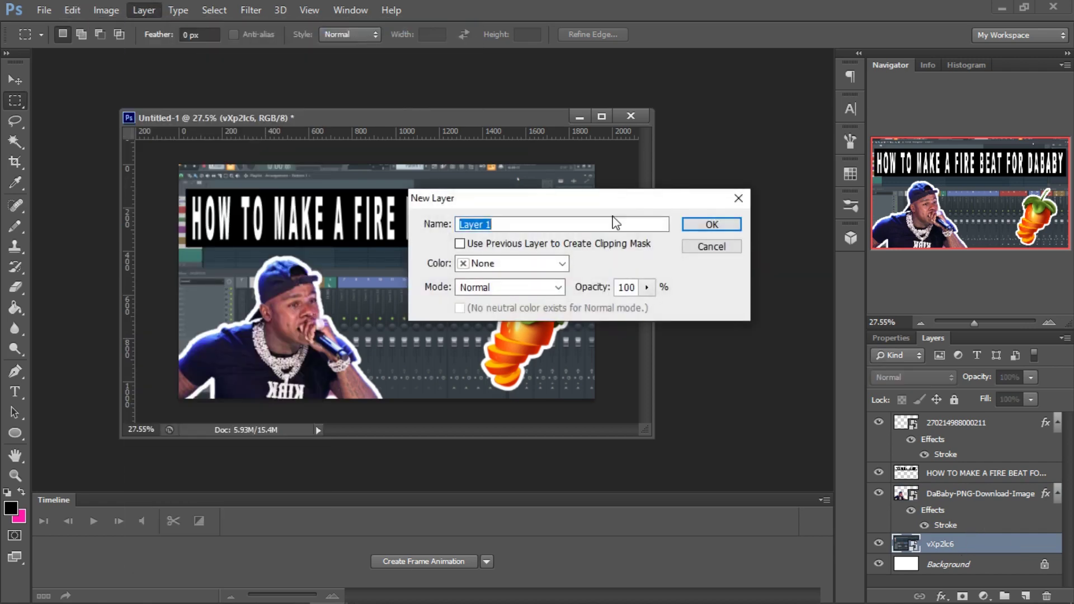
left_click(711, 224)
Set the foreground colour to mint green 3fffb4 and the background to pink ff5081.
left_click(10, 508)
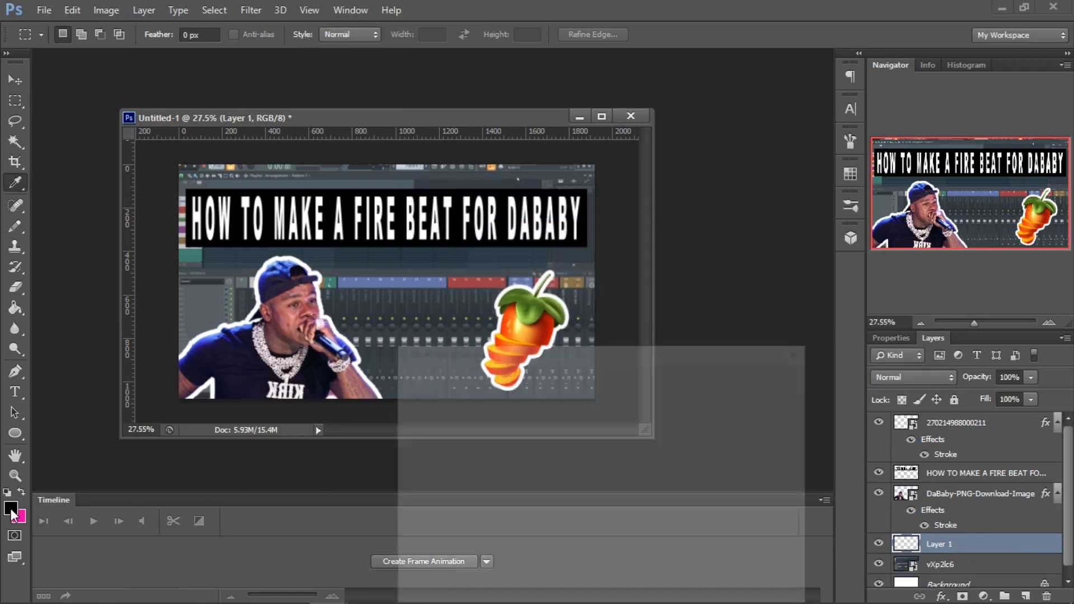
left_click_drag(544, 417, 552, 374)
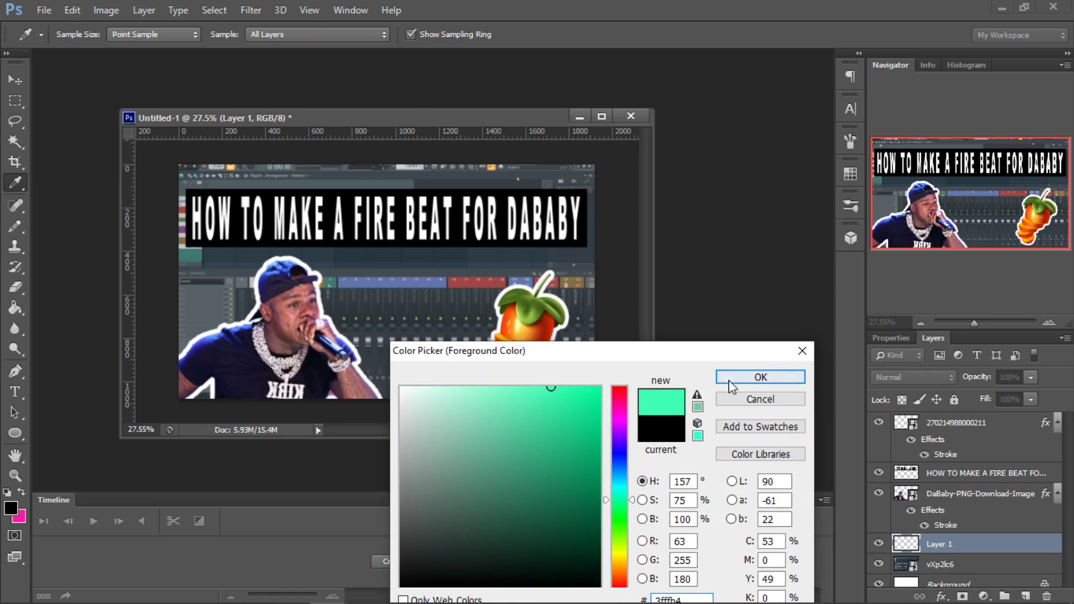
left_click(760, 378)
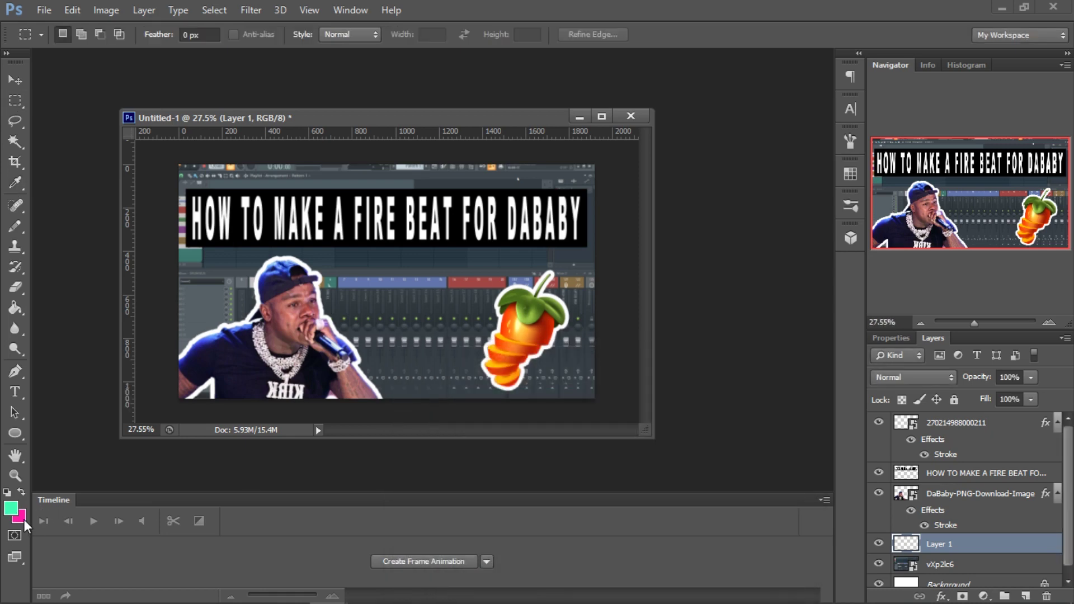
left_click(21, 517)
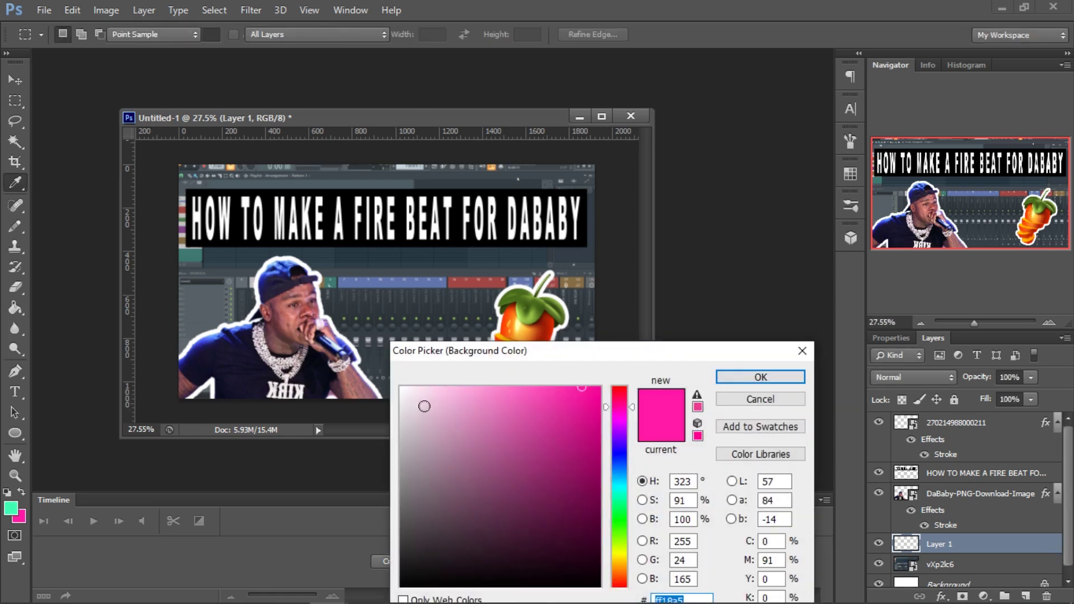
left_click(625, 395)
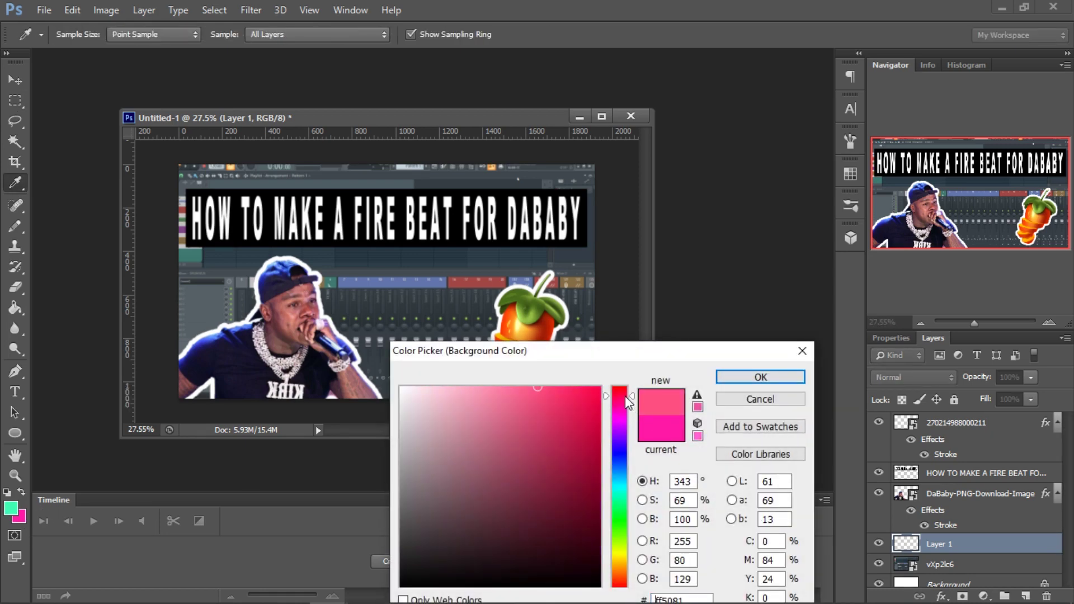
left_click(728, 379)
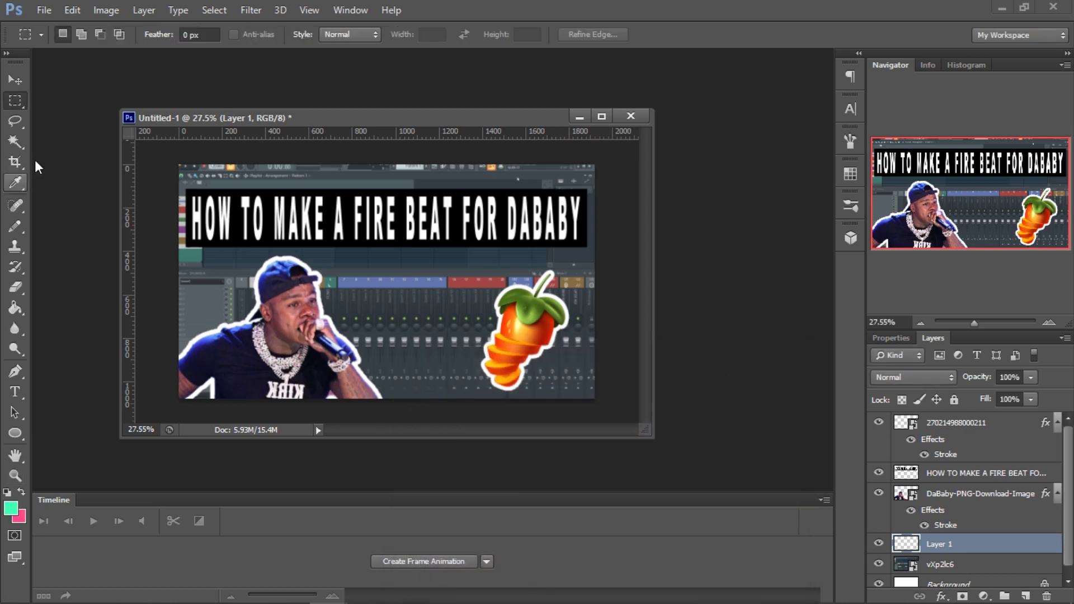
left_click(15, 307)
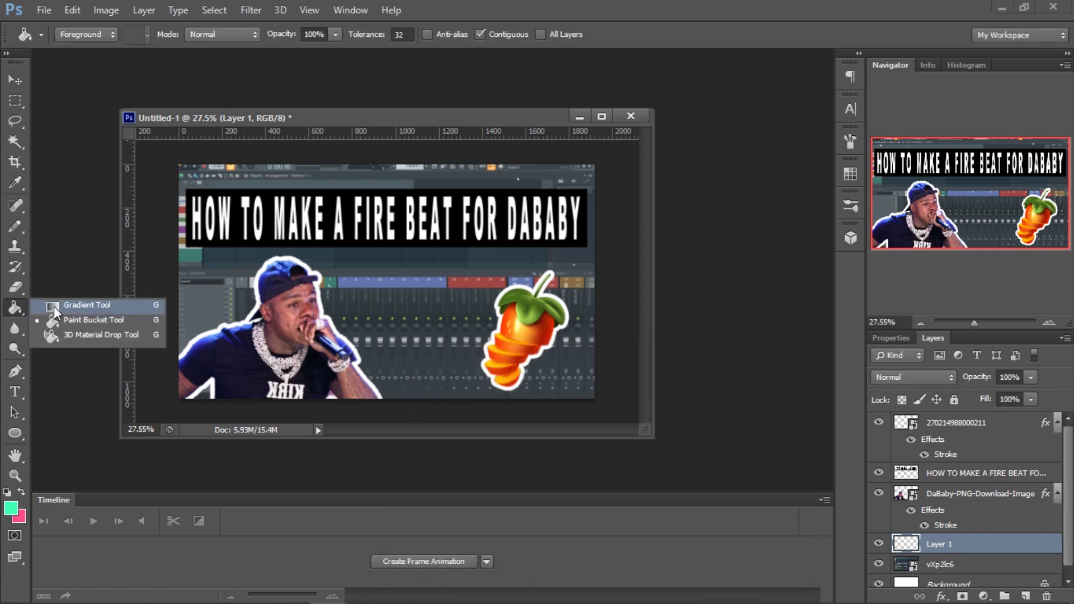
Draw a horizontal green-to-pink gradient across Layer 1 and lower its opacity to 14%.
left_click(57, 306)
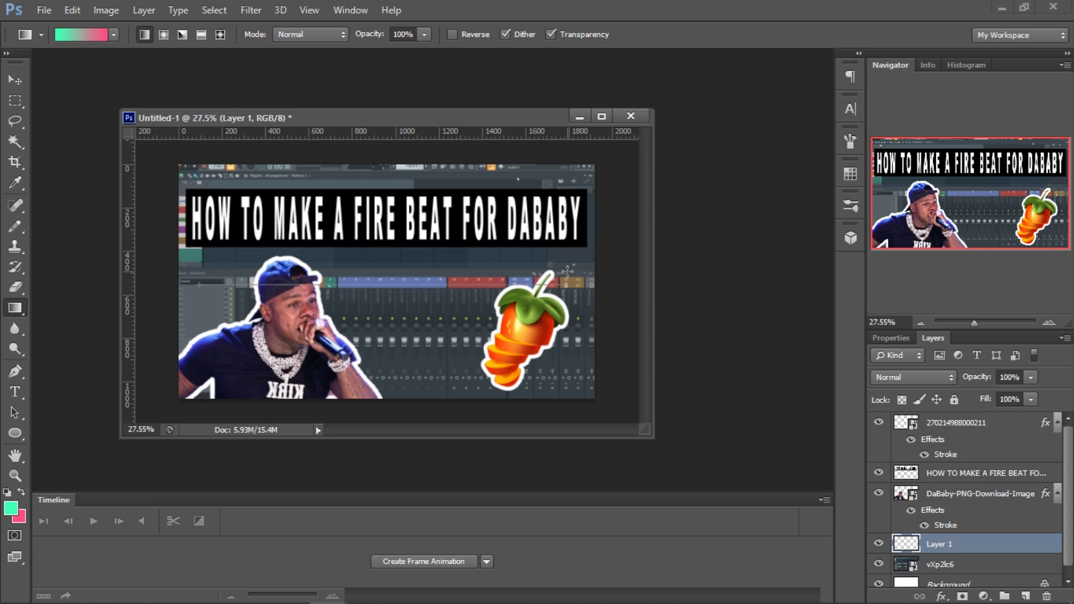
left_click_drag(196, 285, 567, 272)
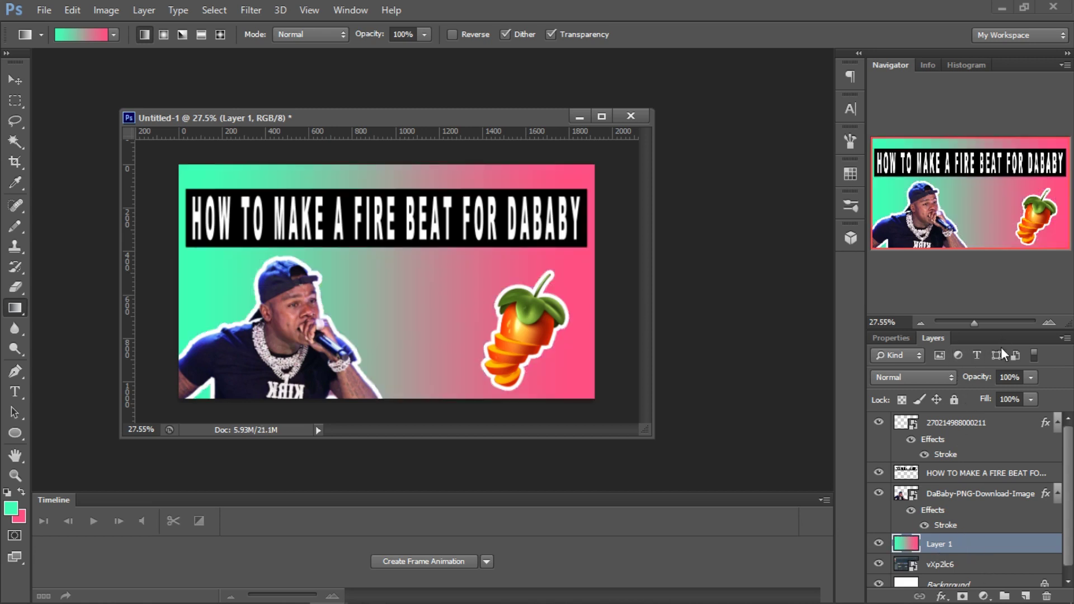
left_click(1031, 381)
left_click_drag(992, 397, 969, 392)
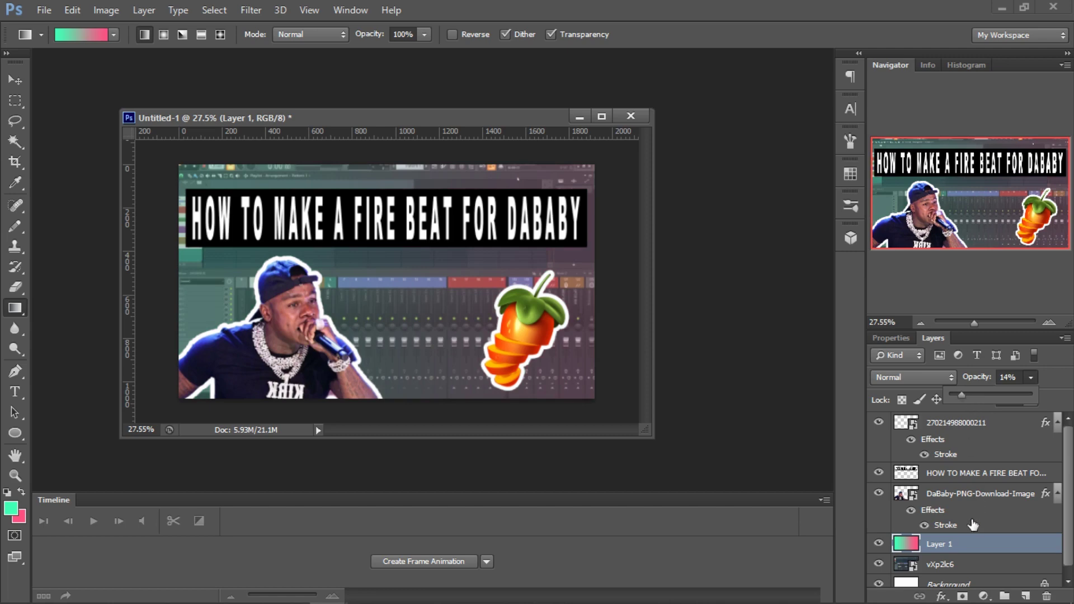
left_click(962, 549)
left_click(116, 9)
Apply a -155 Hue/Saturation hue shift to the gradient on Layer 1.
mouse_move(118, 50)
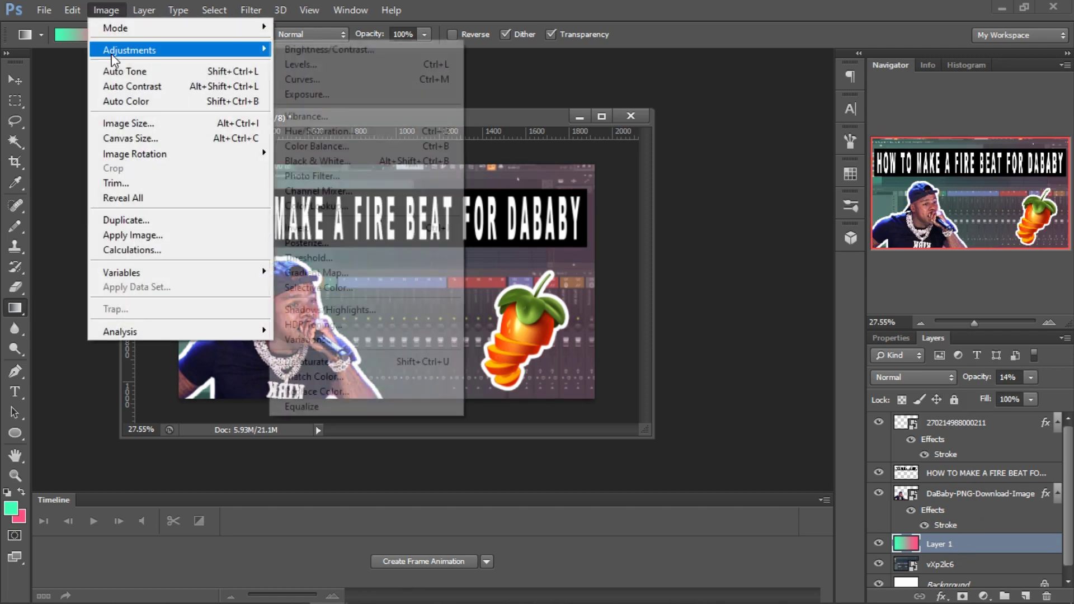
left_click(374, 132)
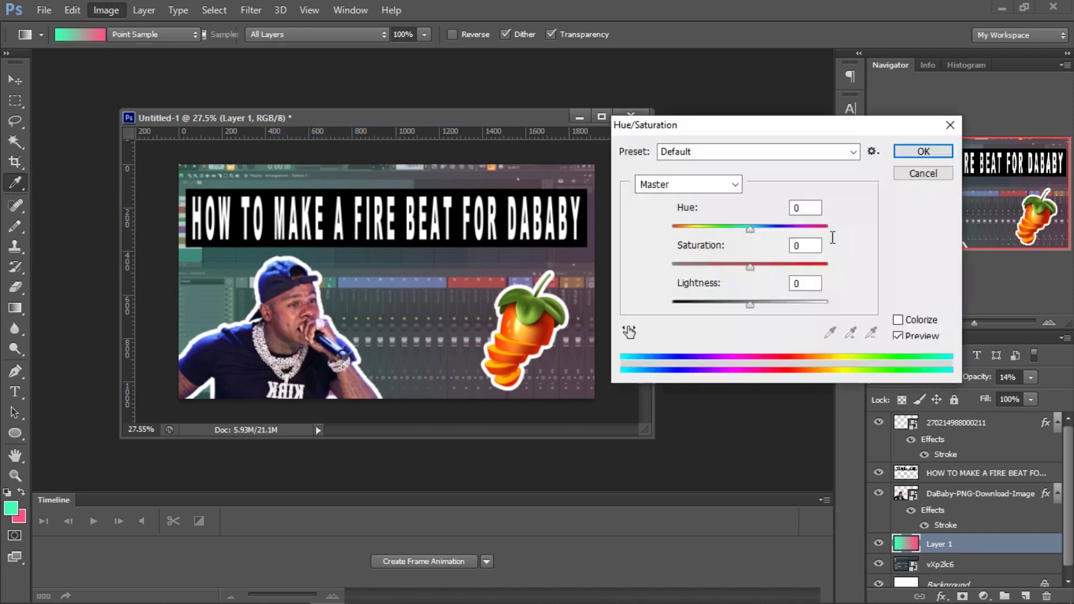
left_click_drag(750, 229, 682, 227)
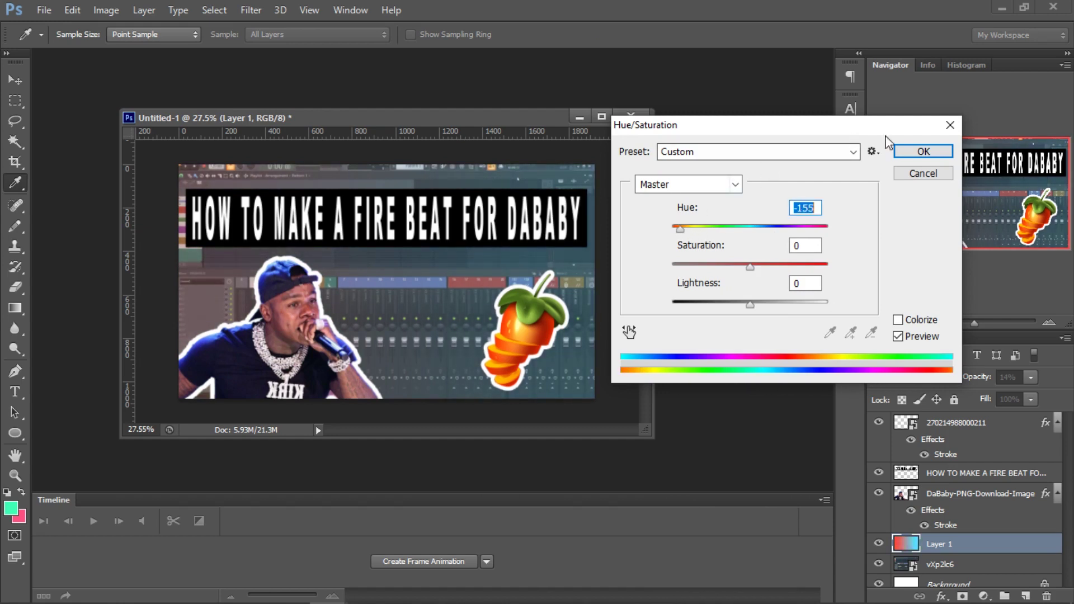
left_click(922, 151)
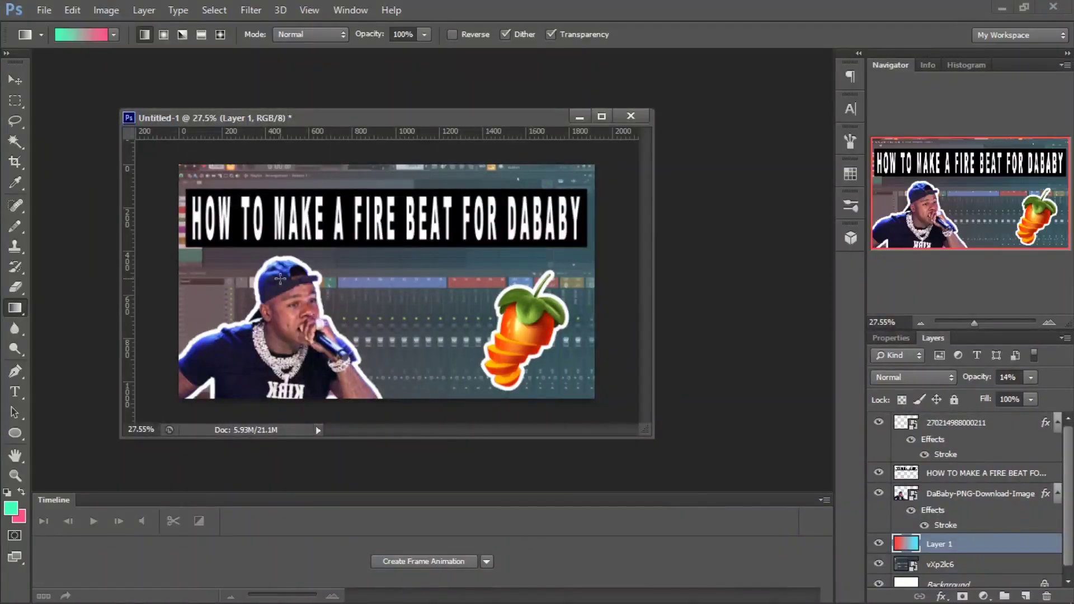
key("alt+bracketright")
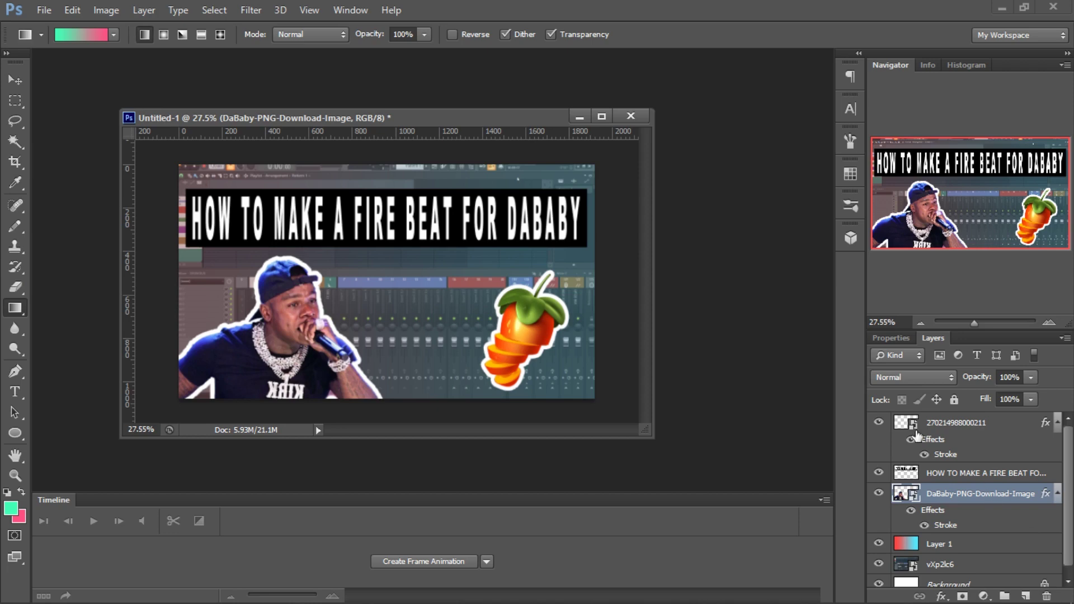
Rasterize the DaBaby cut-out layer.
left_click(22, 227)
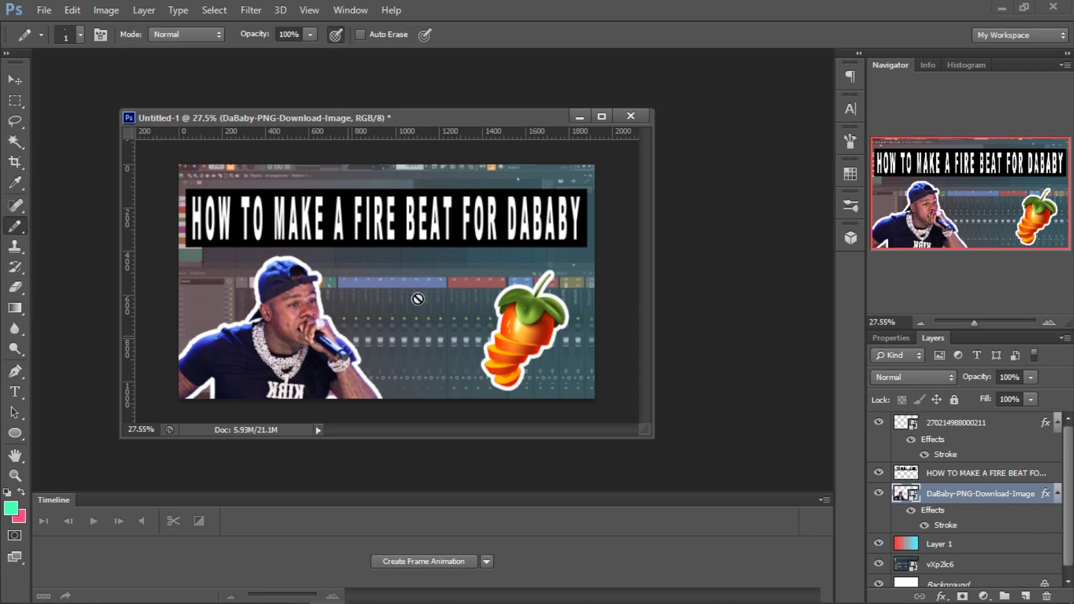
left_click(393, 321)
left_click(490, 246)
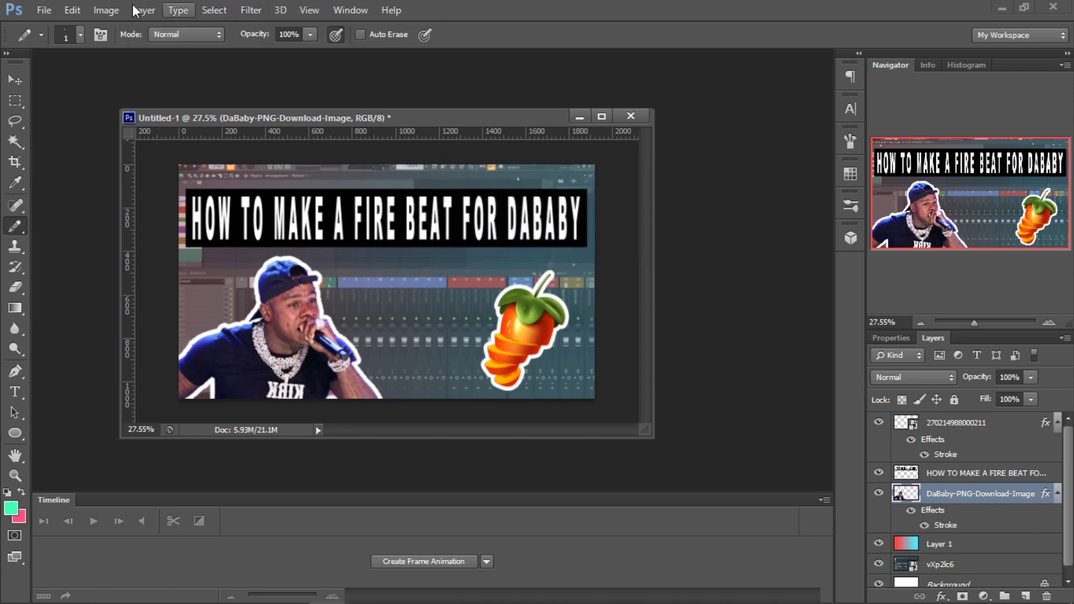
Colorize DaBaby purple in Hue/Saturation: hue 224, saturation 47, lightness -7.
left_click(99, 10)
mouse_move(112, 51)
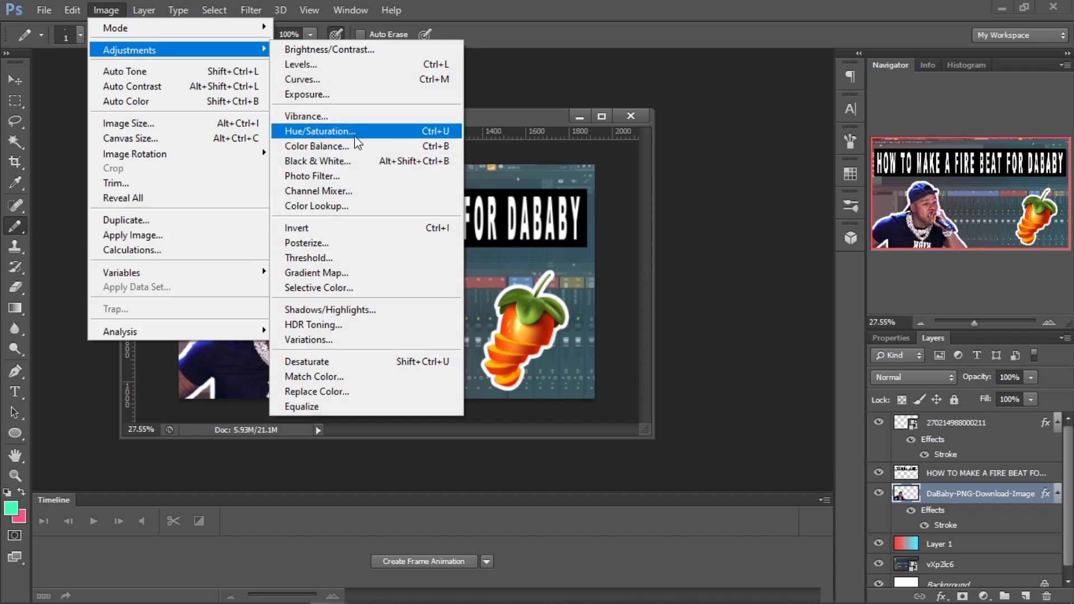
left_click(354, 137)
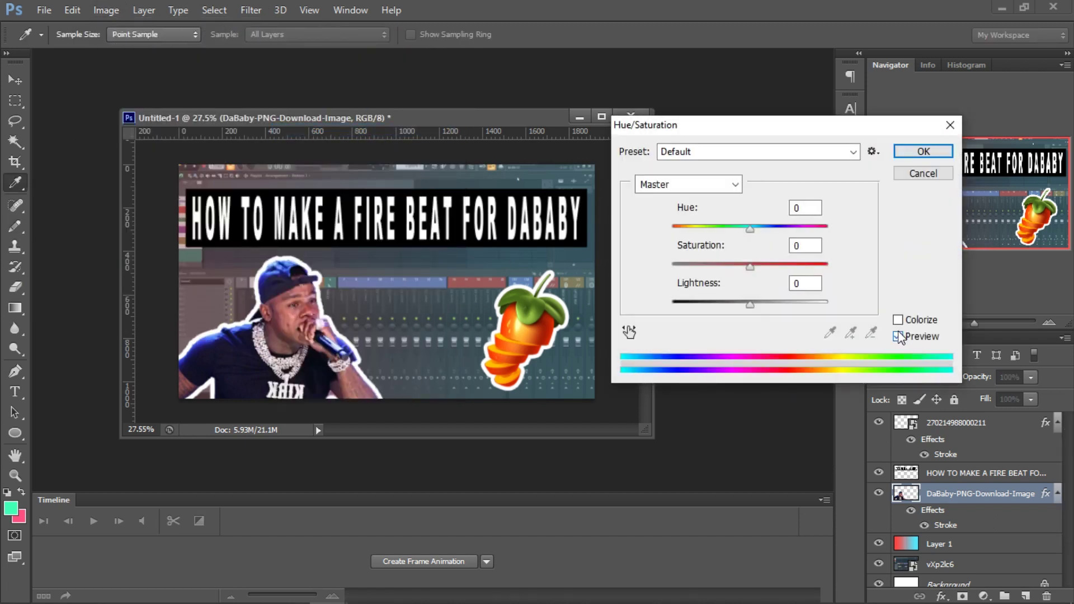
left_click(898, 320)
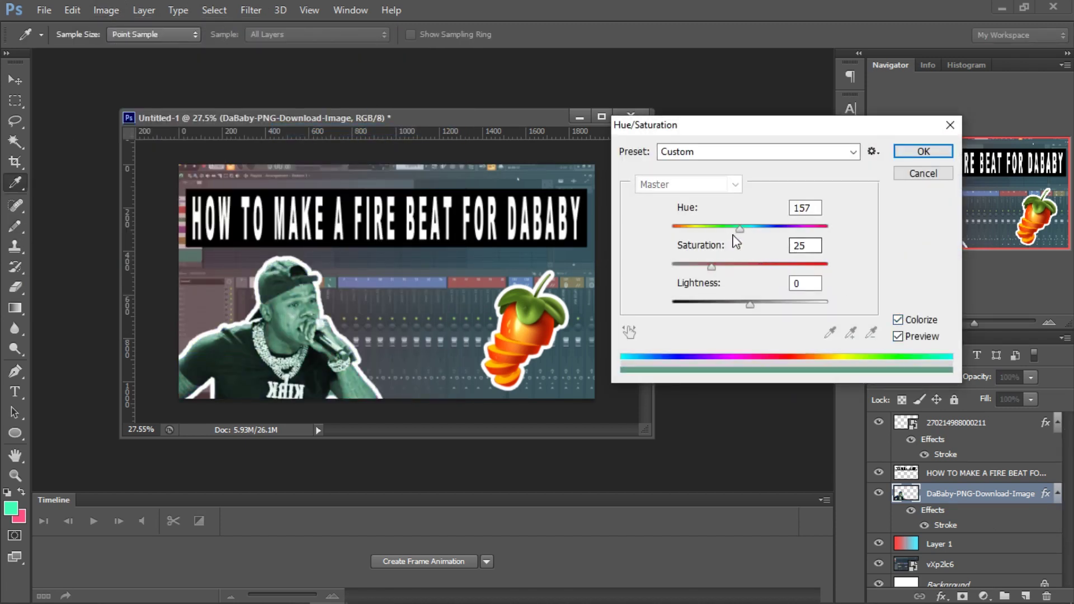
left_click_drag(713, 267, 744, 307)
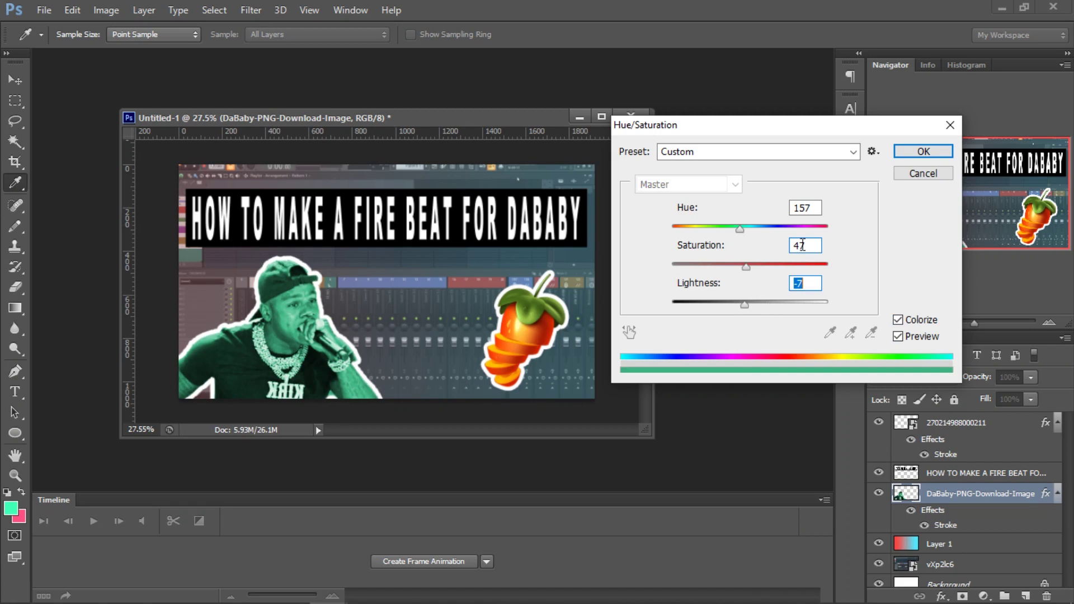
left_click_drag(740, 229, 791, 229)
key("Return")
key("m")
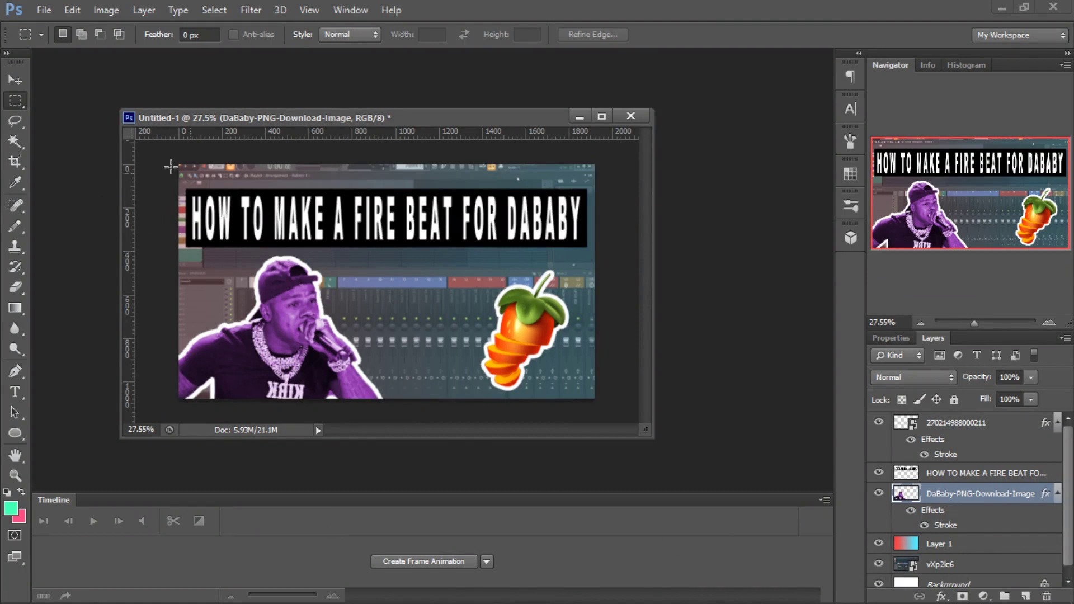
scroll(440, 286, "up", 2)
scroll(440, 286, "down", 1)
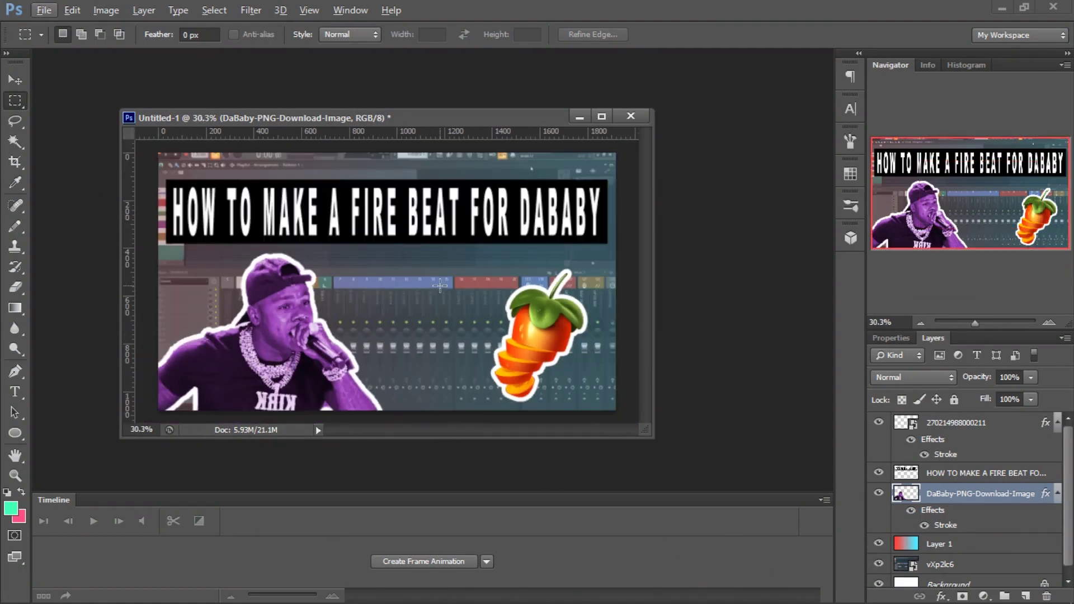
left_click(958, 473)
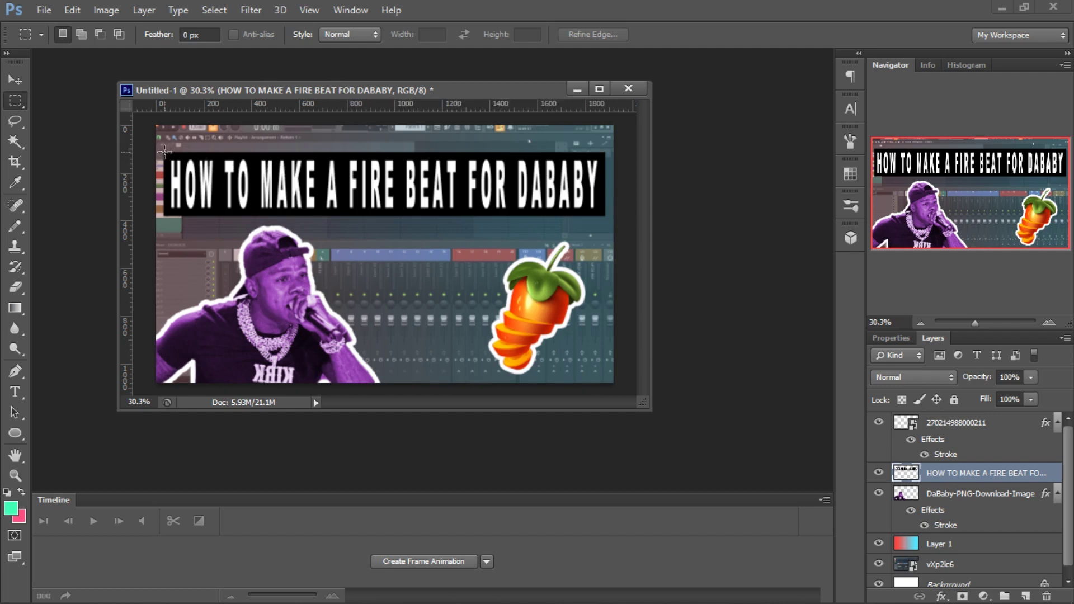
left_click(958, 498)
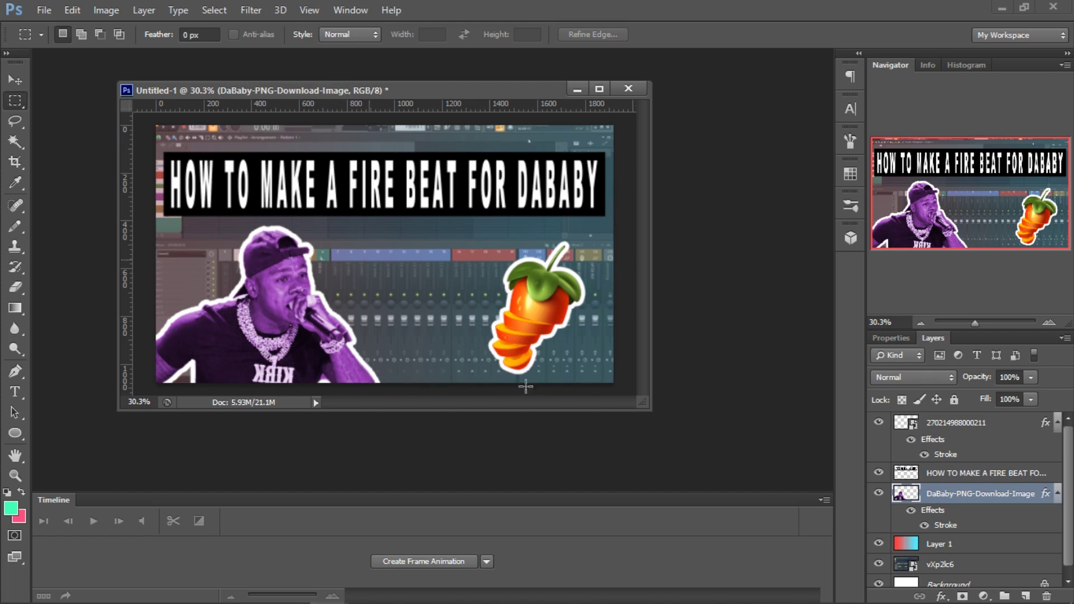